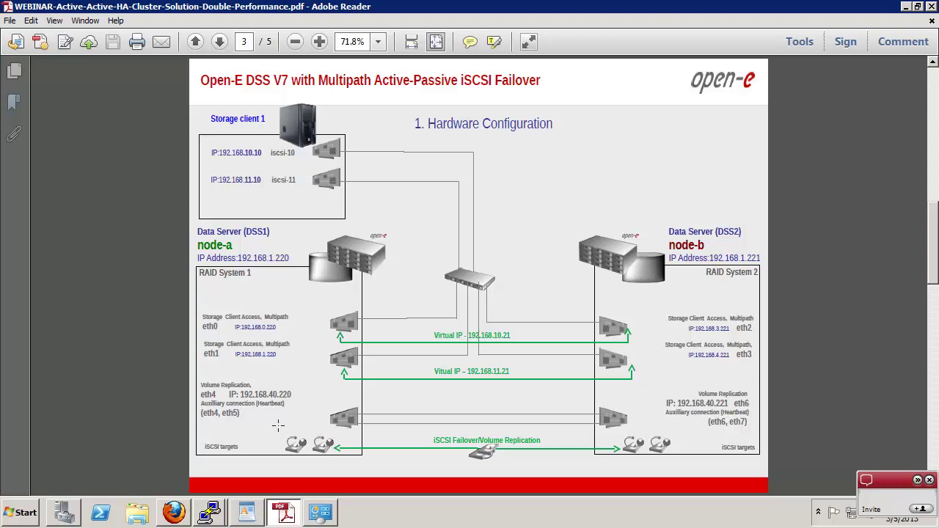
Switch to Firefox and review the cluster status, ping nodes and auxiliary paths on node-a's Failover page.
left_click(182, 513)
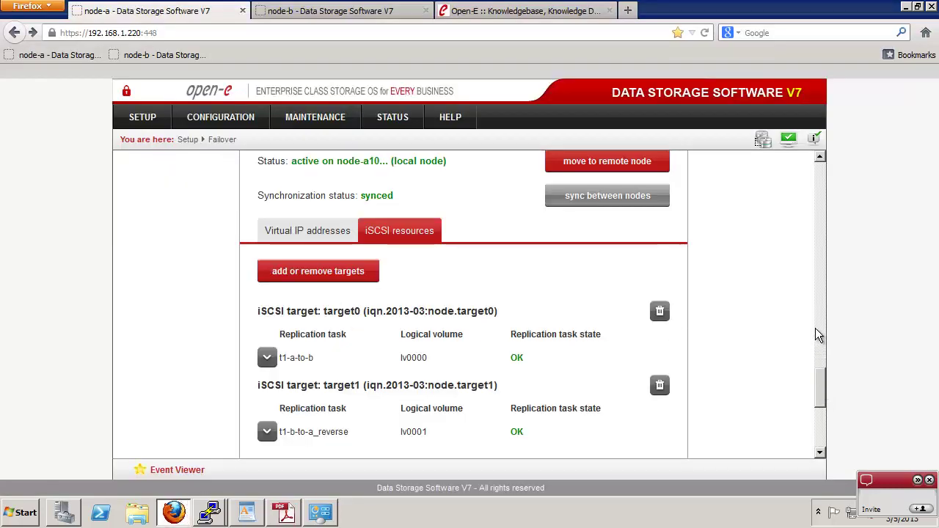
left_click(822, 250)
left_click_drag(821, 249, 821, 166)
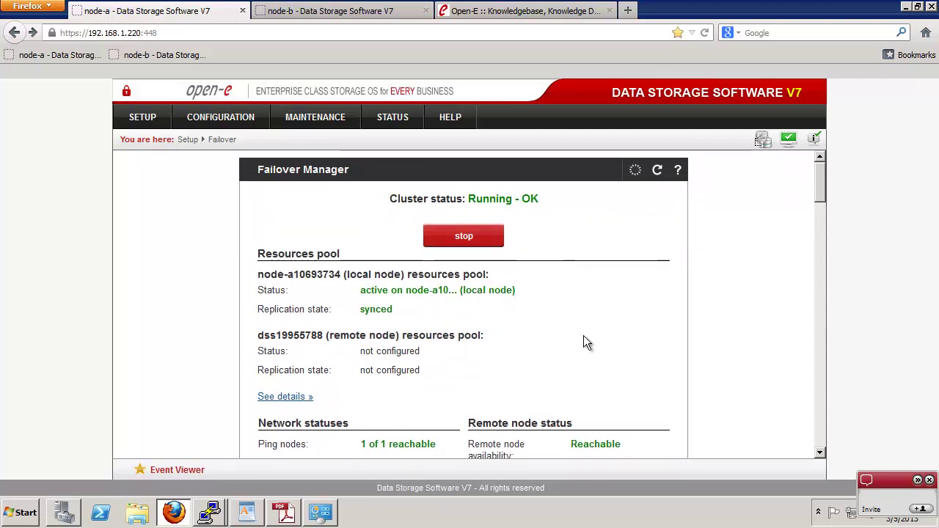
scroll(585, 339, "down", 2)
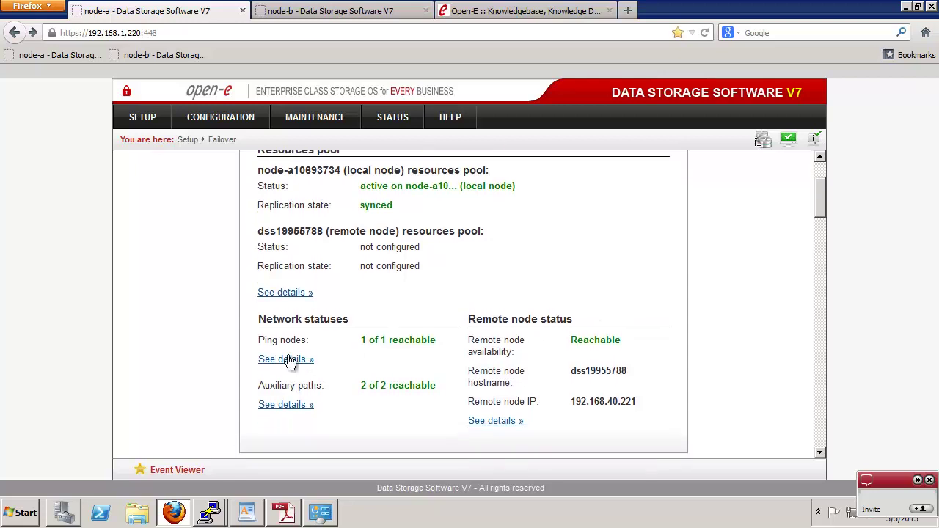
left_click(287, 369)
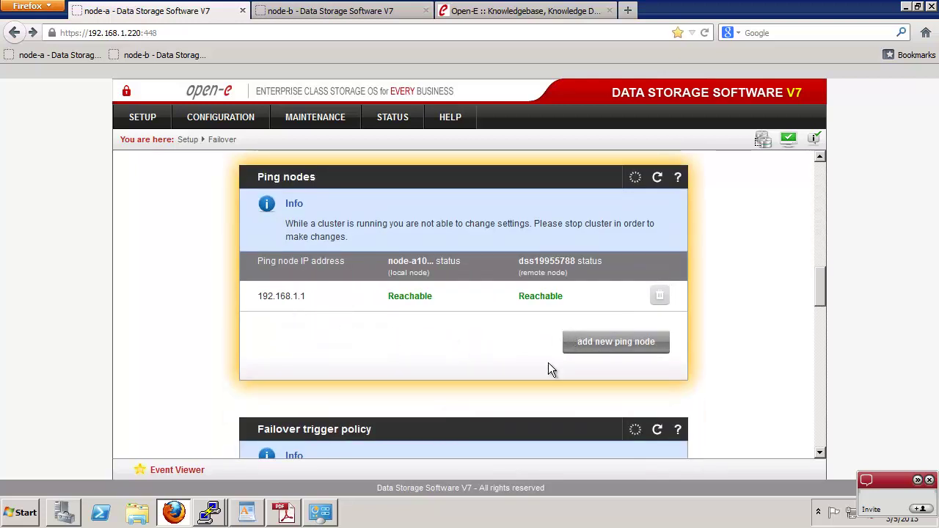
scroll(595, 375, "down", 3)
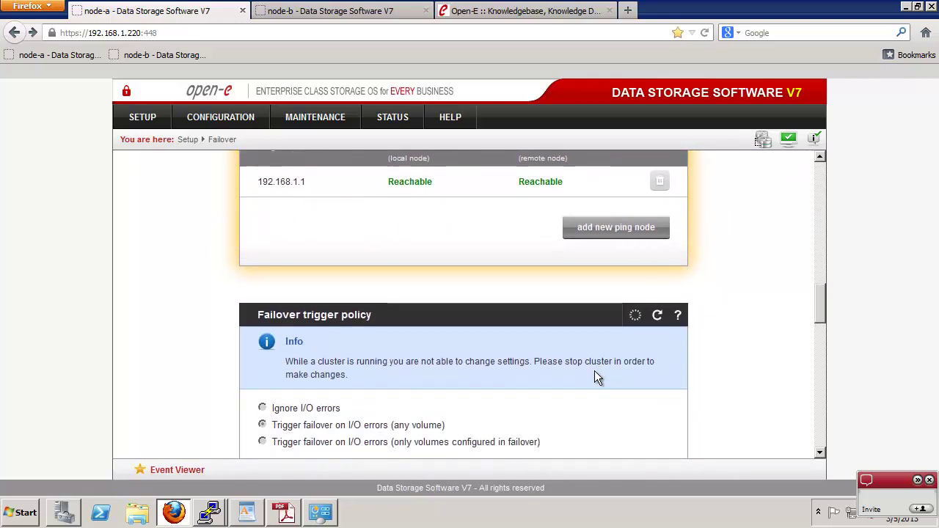
scroll(595, 378, "up", 7)
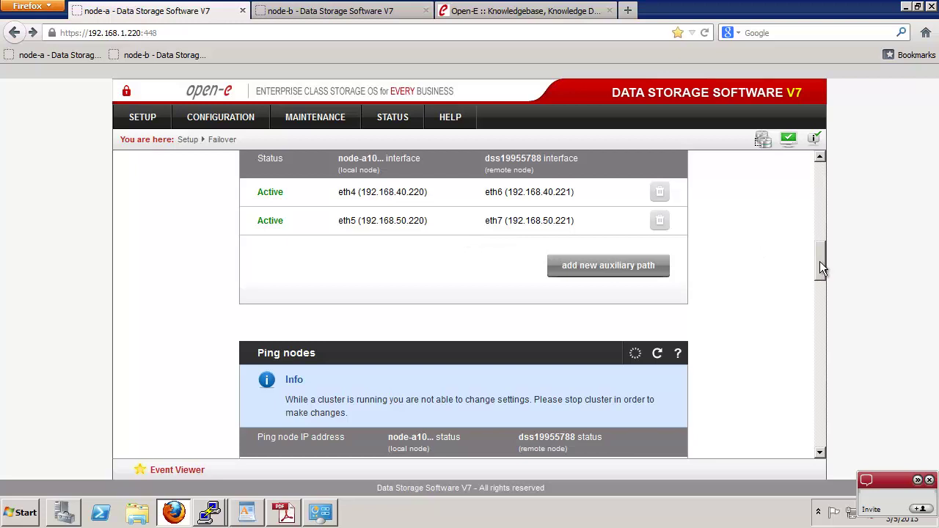
Review node-a's failover trigger policy and the iSCSI resources and virtual IP addresses in its resources pool.
left_click_drag(820, 262, 821, 329)
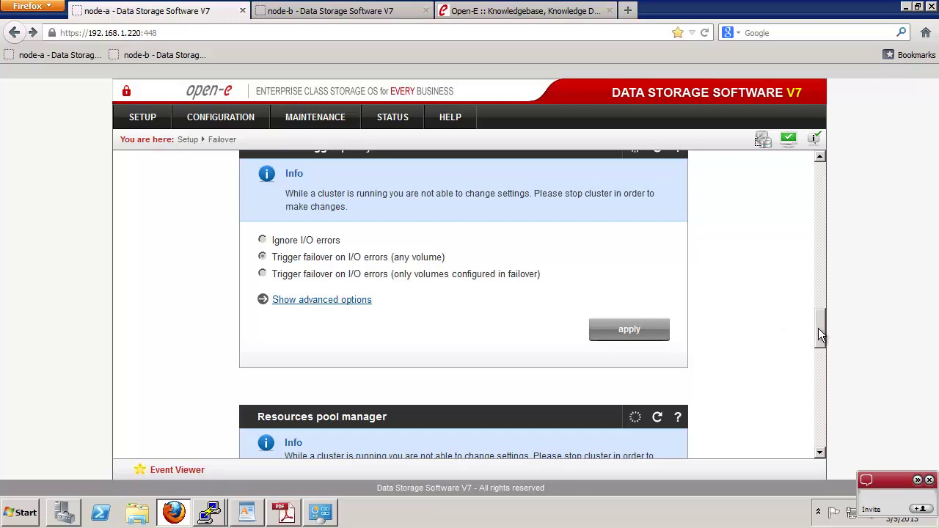
left_click_drag(819, 331, 820, 367)
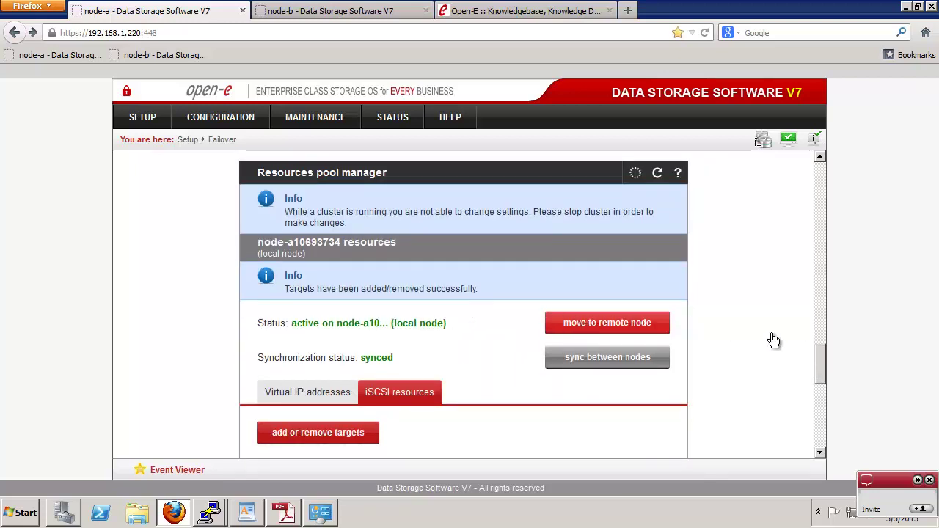
left_click_drag(821, 370, 823, 376)
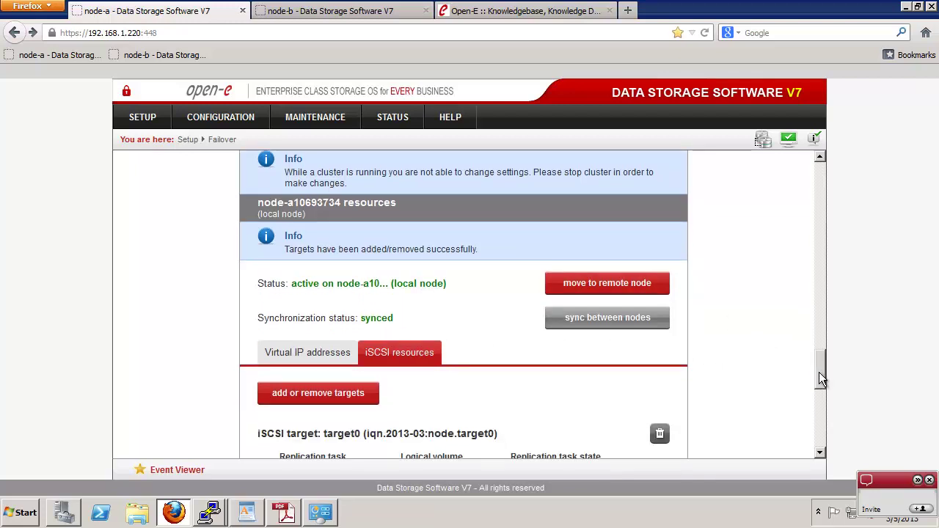
left_click_drag(818, 371, 820, 402)
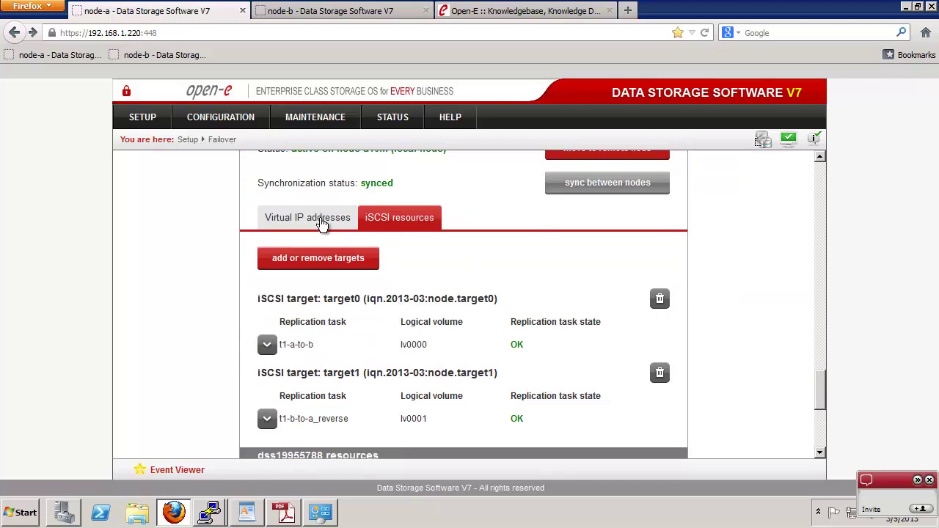
left_click(322, 218)
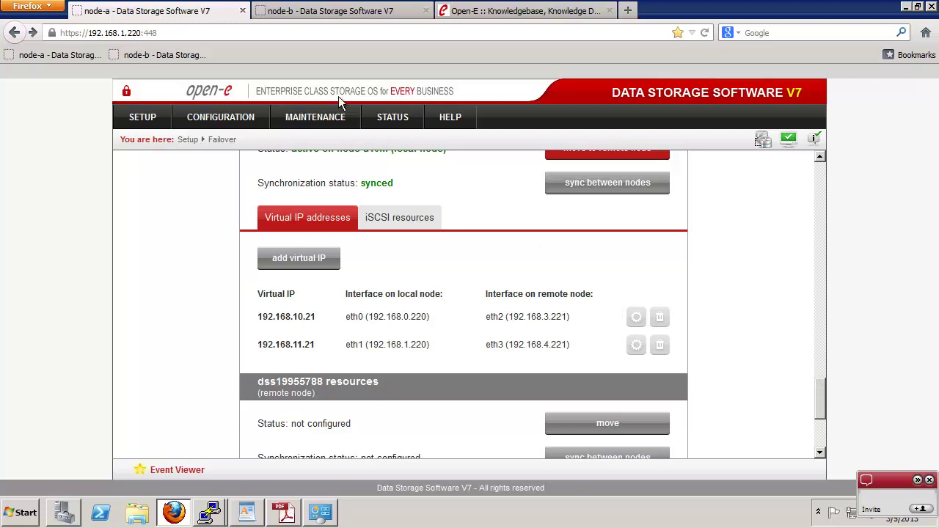
Check the volume replication modes on node-a and compare the setup with the hardware configuration diagram in Adobe Reader.
left_click(224, 115)
mouse_move(245, 139)
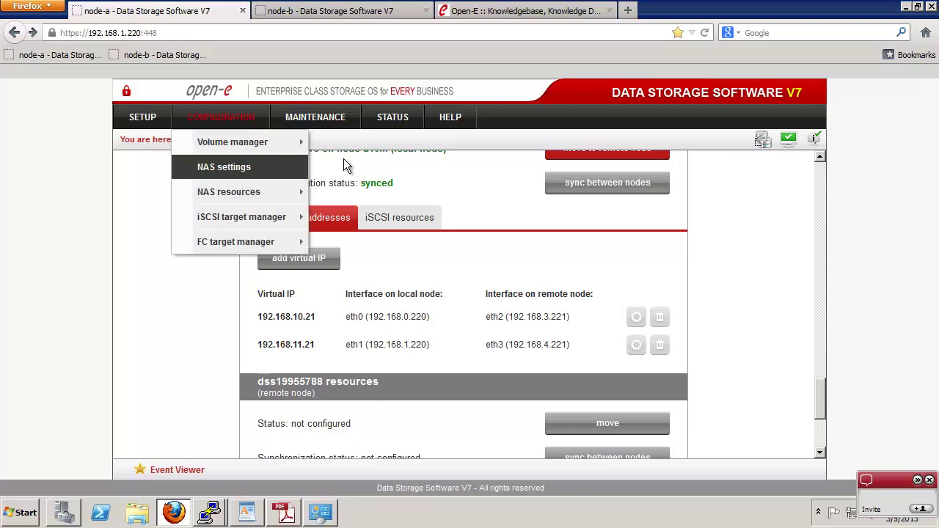
mouse_move(286, 145)
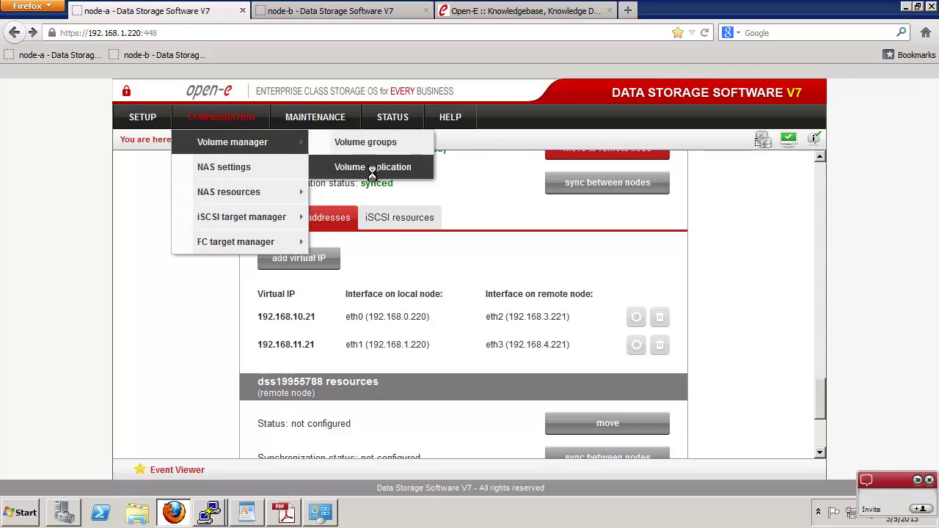
left_click(370, 168)
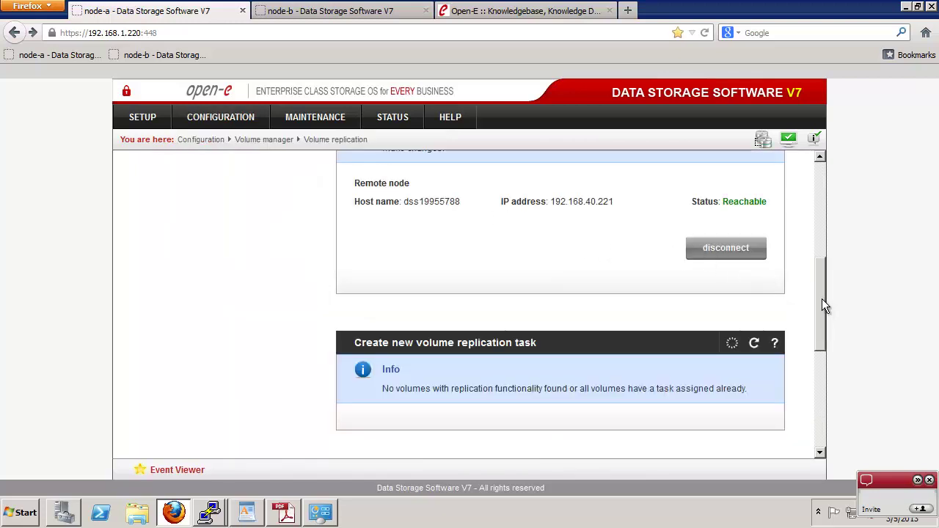
left_click_drag(822, 299, 811, 176)
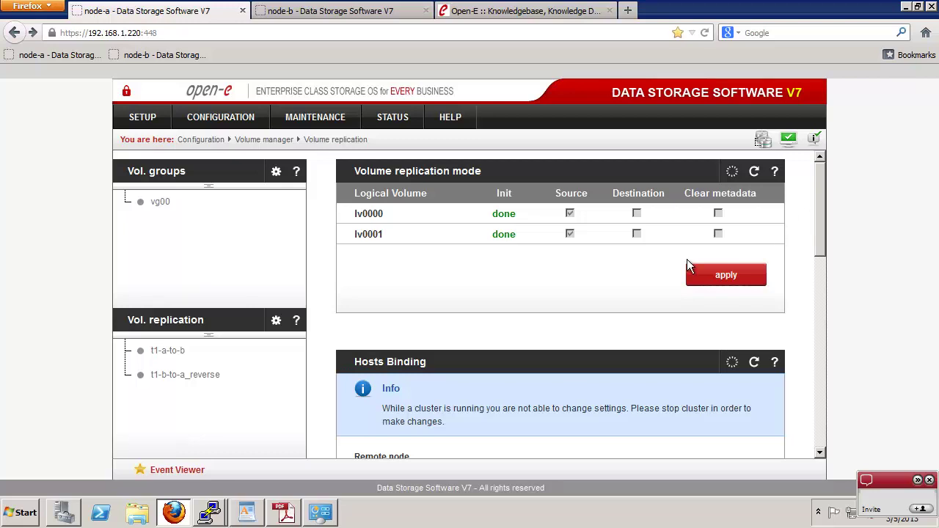
left_click(286, 513)
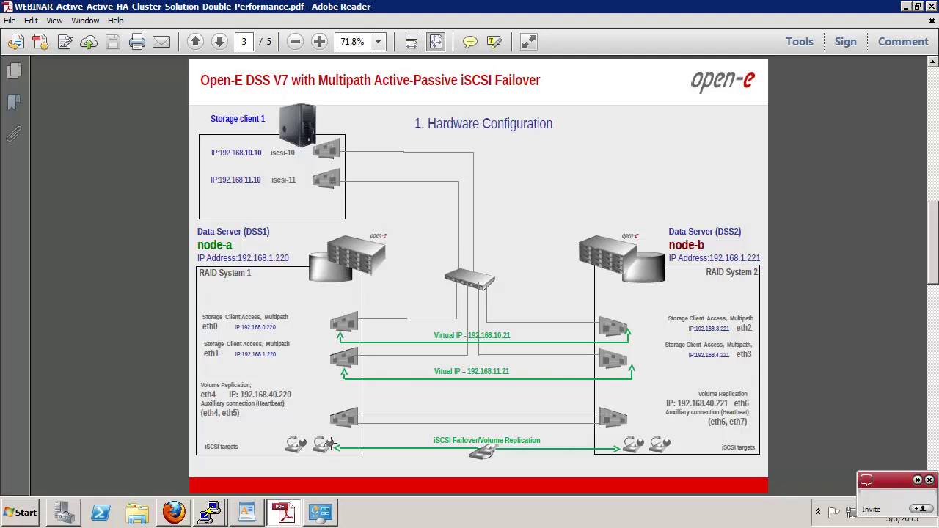
left_click(187, 518)
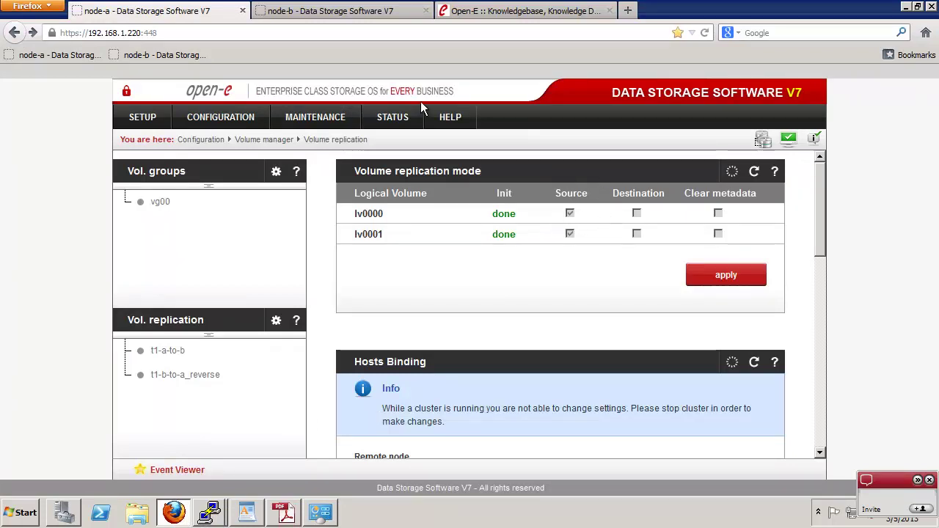
On node-b, examine the volumes assigned to iSCSI targets target0 and target1.
left_click(334, 11)
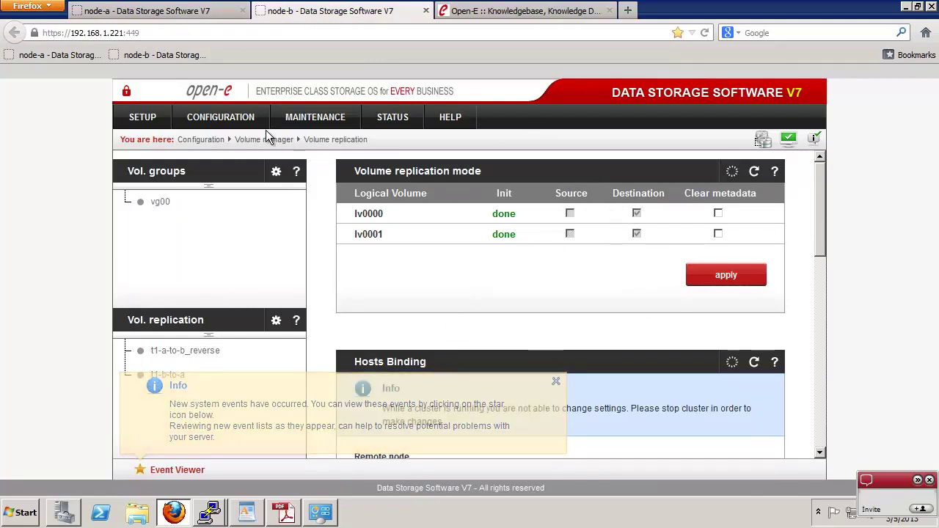
left_click(234, 119)
mouse_move(239, 220)
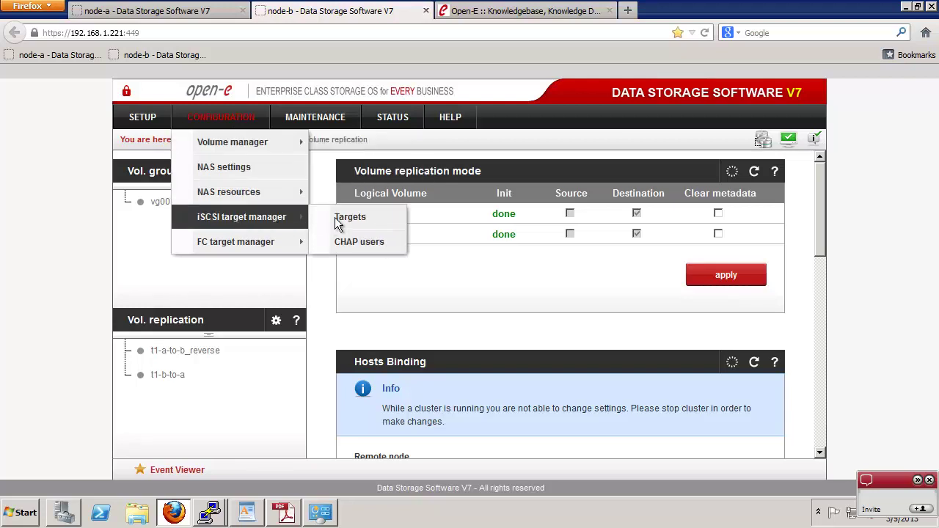
left_click(345, 216)
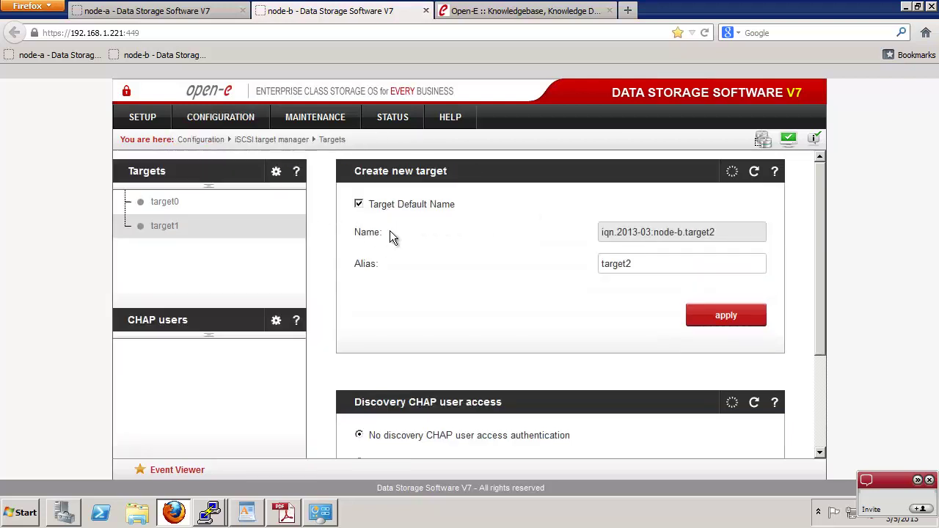
left_click(171, 209)
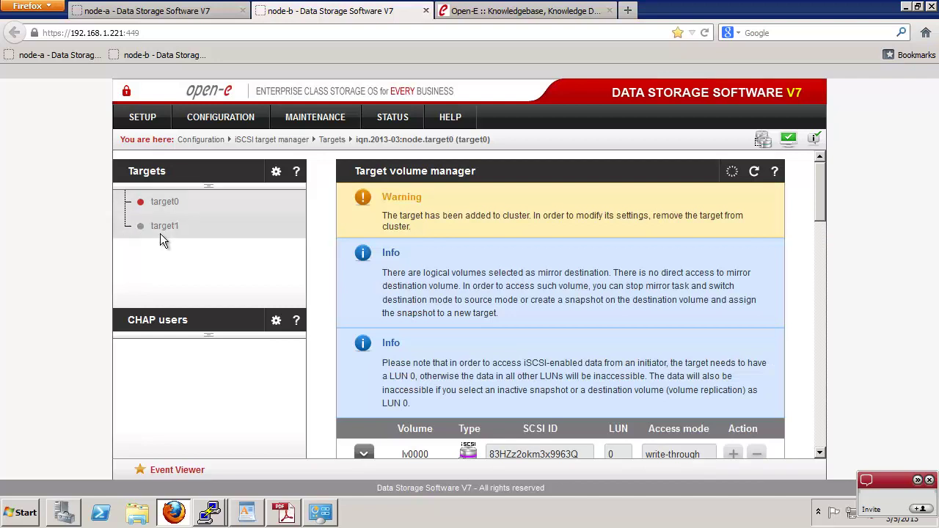
left_click_drag(820, 202, 818, 220)
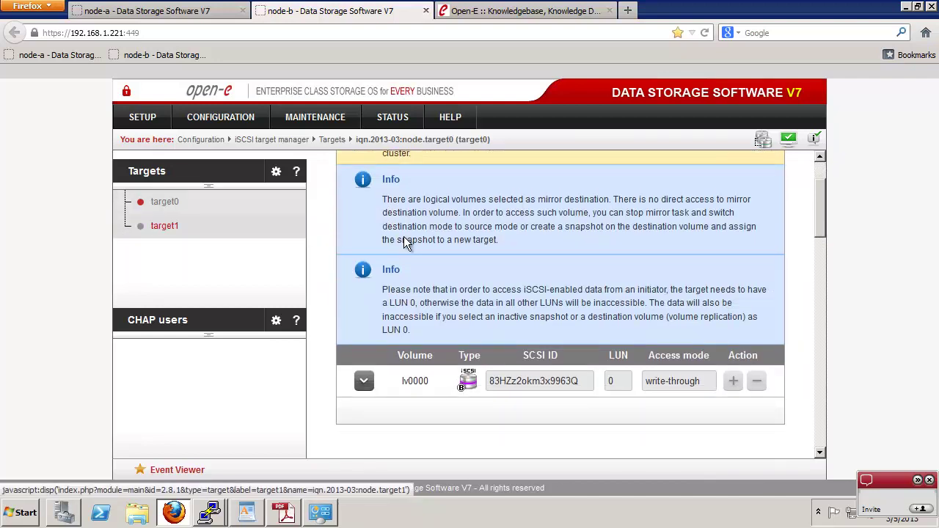
left_click(194, 230)
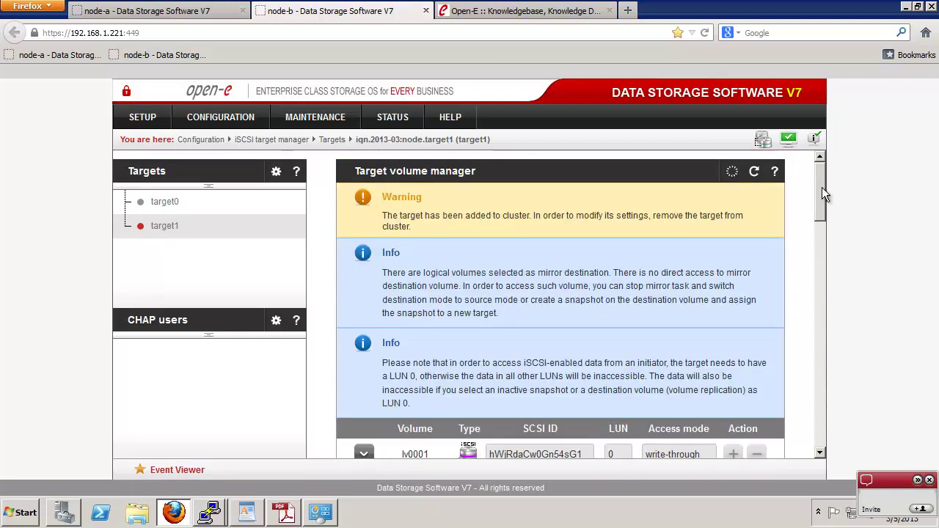
left_click_drag(820, 189, 820, 196)
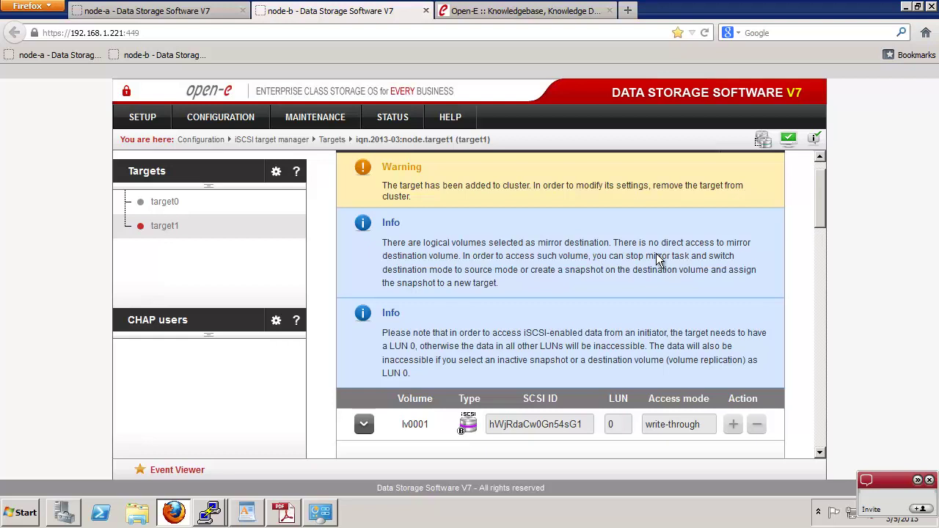
Return to node-a's Failover page and view the Failover Manager's cluster status.
left_click(171, 16)
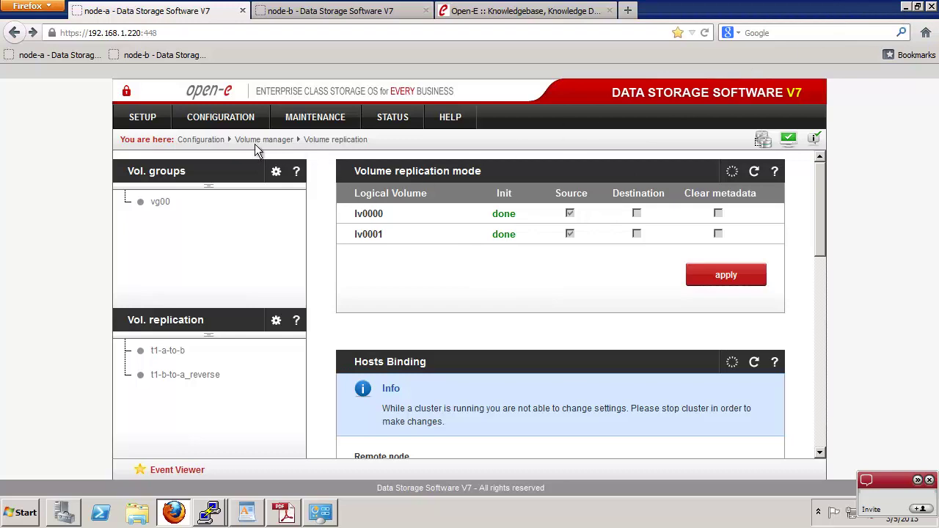
left_click(149, 121)
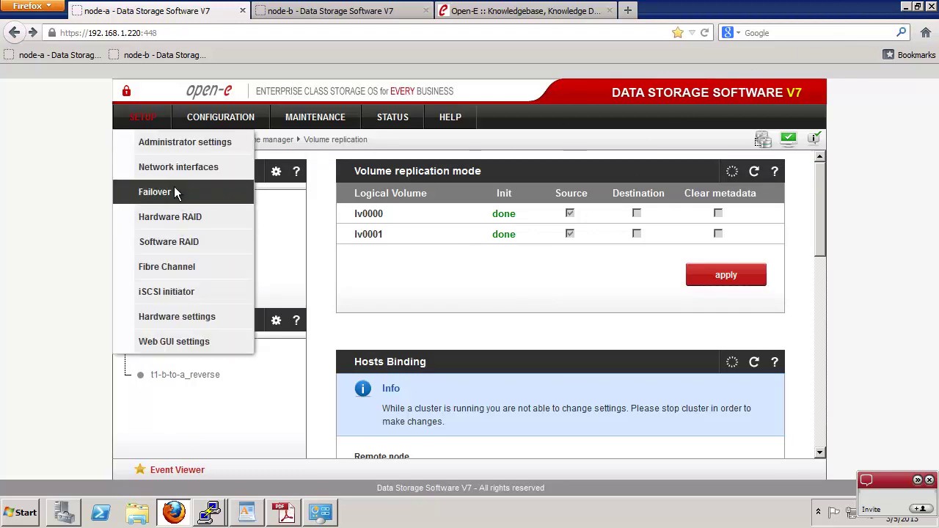
left_click(176, 190)
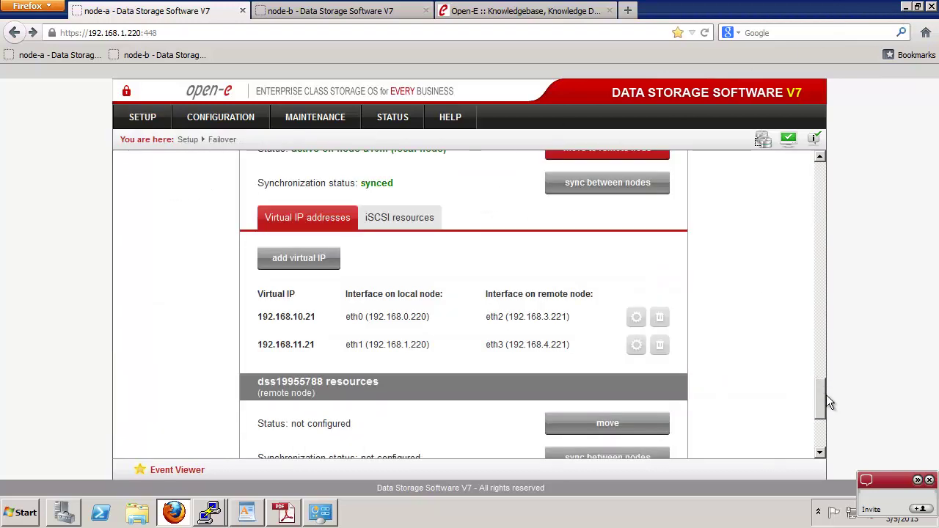
left_click_drag(822, 379, 824, 160)
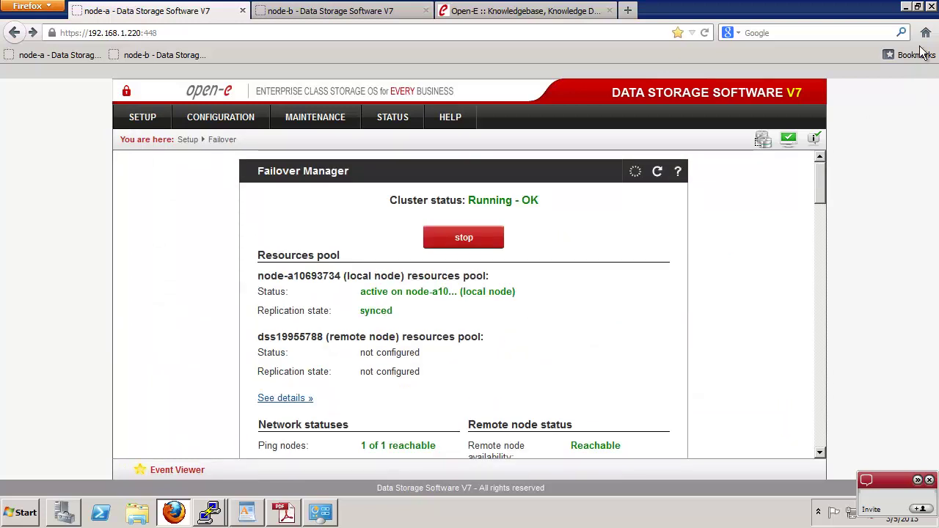
Minimize the Firefox and Adobe Reader windows and open the Windows iSCSI Initiator.
left_click(903, 7)
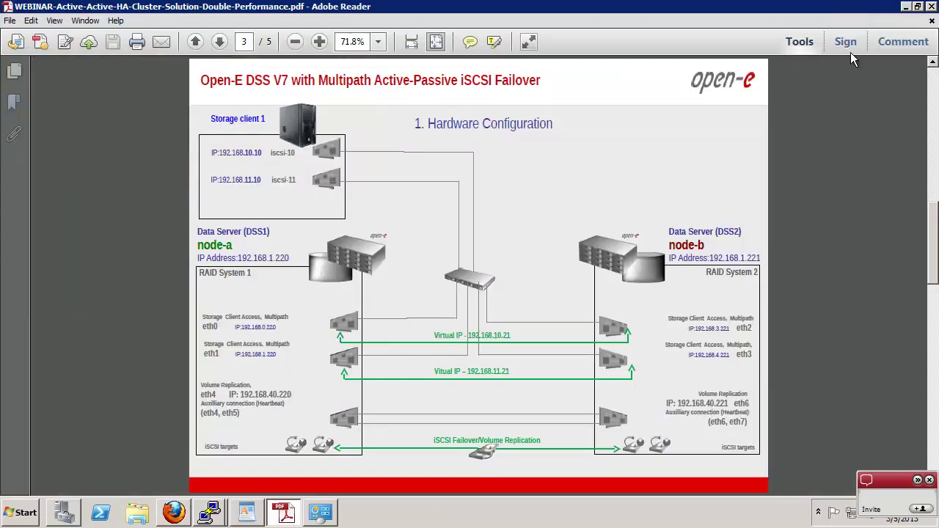
left_click(906, 6)
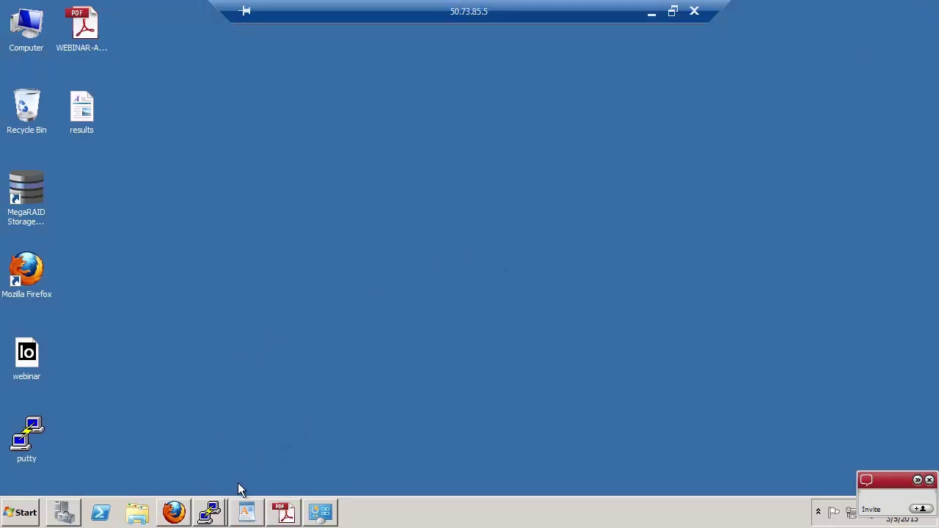
left_click(26, 512)
left_click(46, 196)
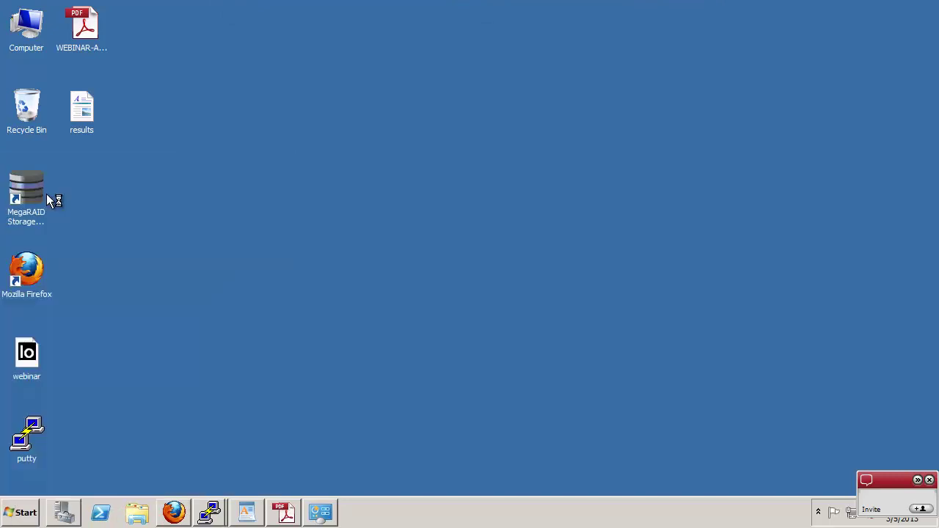
Open the properties of the discovered target iqn.2013-03:node.target0 and inspect each of its sessions.
left_click(156, 160)
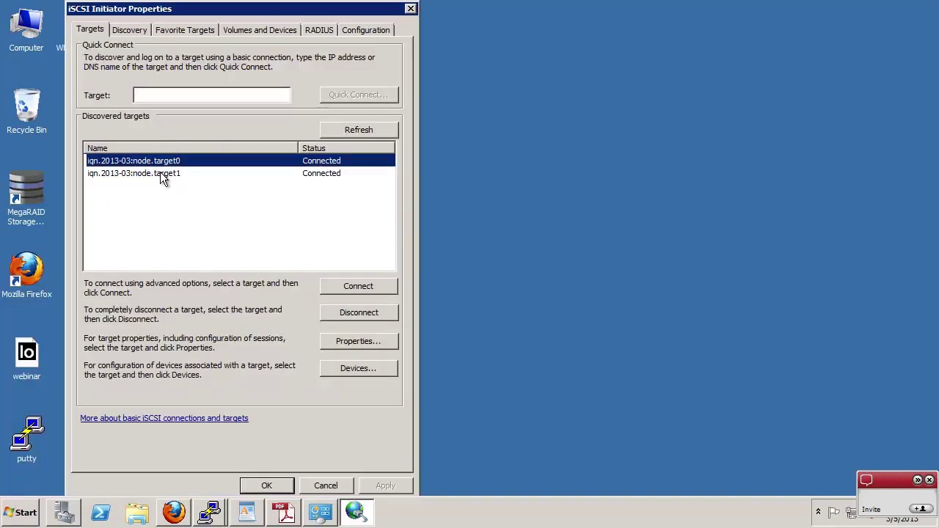
left_click(161, 174)
left_click(181, 162)
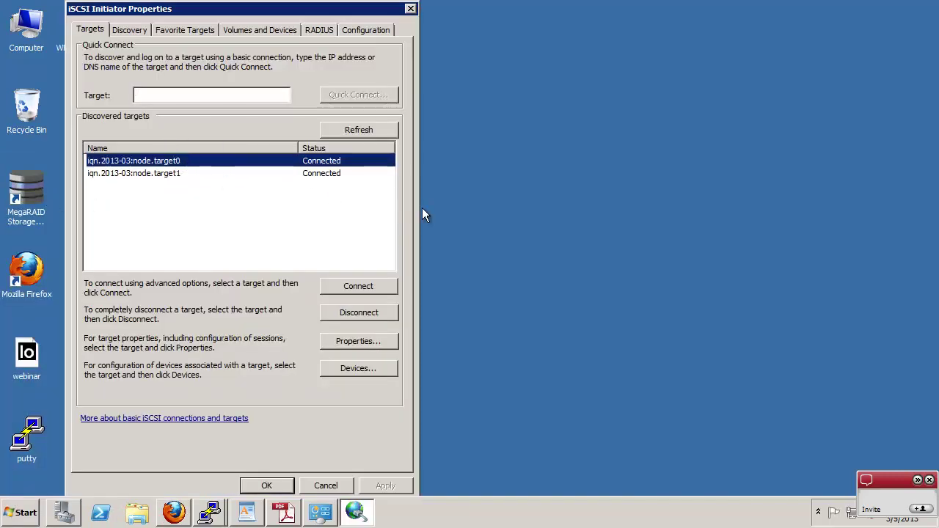
left_click(351, 341)
left_click(196, 105)
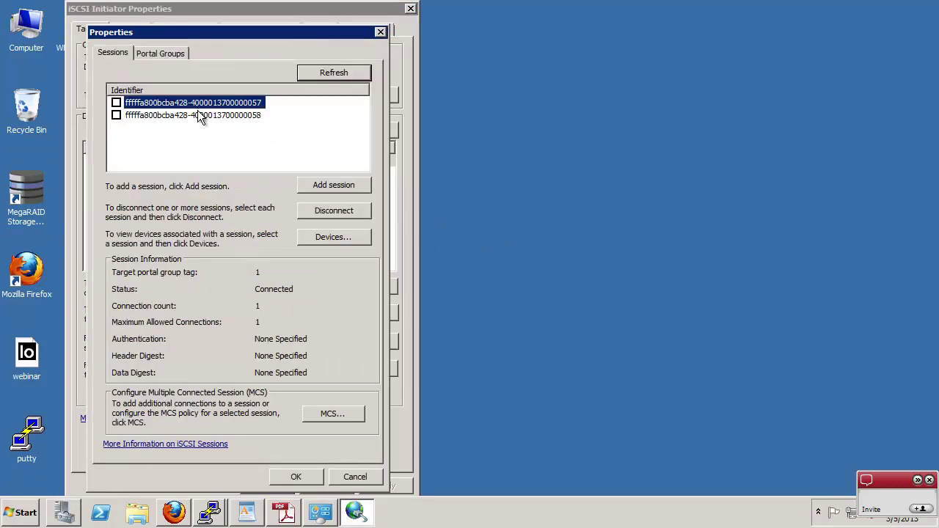
left_click(198, 115)
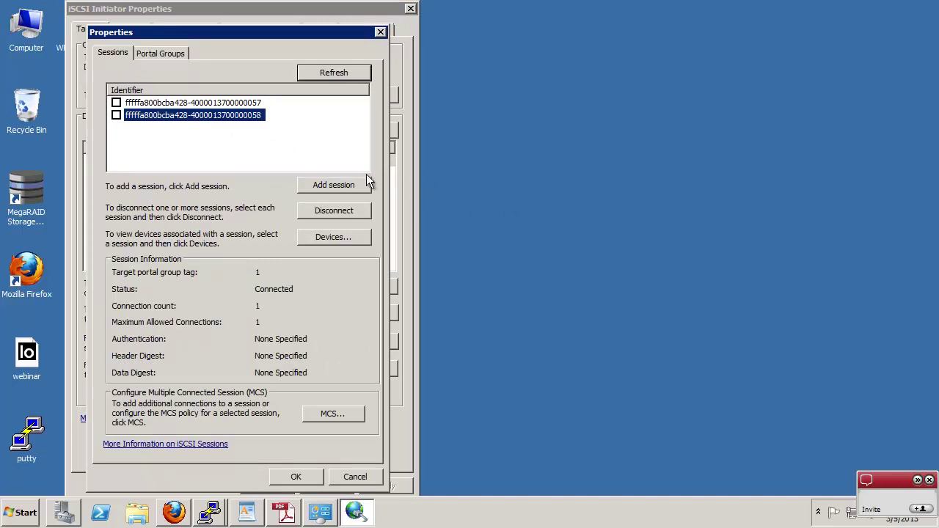
Examine the MCS policy and connections of target0's first session, and close the MCS and target properties windows.
left_click(189, 105)
left_click(197, 114)
left_click(193, 105)
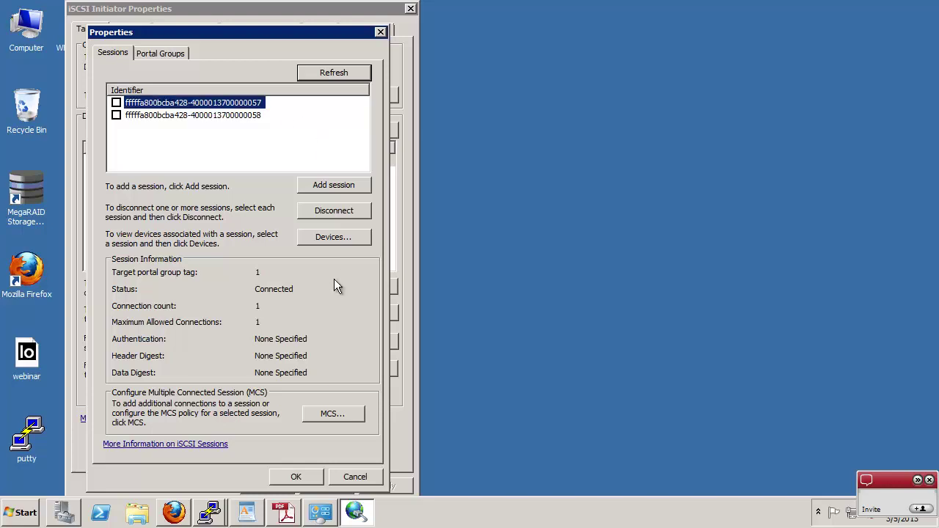
left_click(329, 413)
left_click(246, 211)
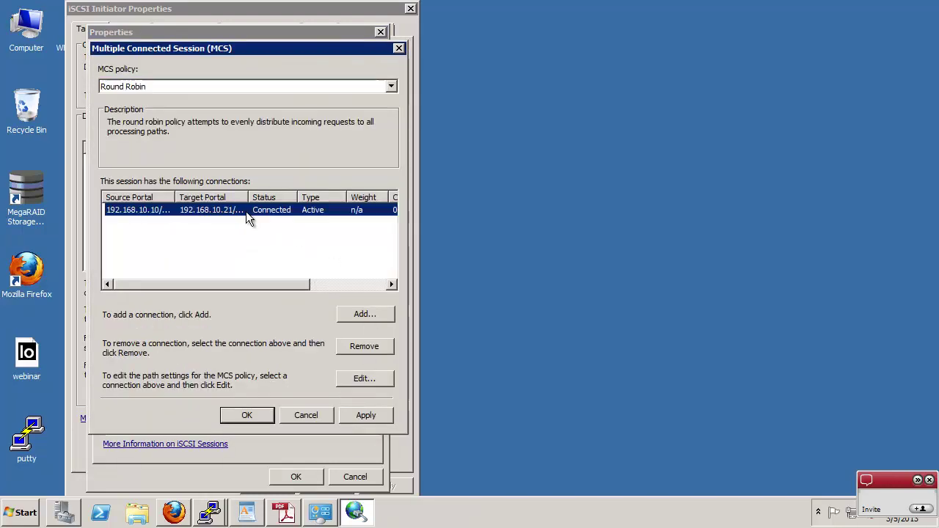
left_click(303, 276)
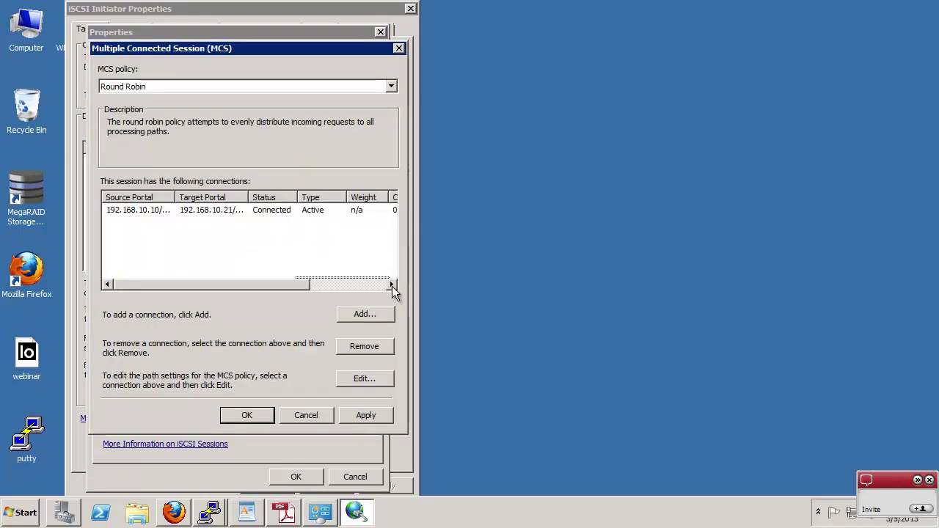
left_click(307, 415)
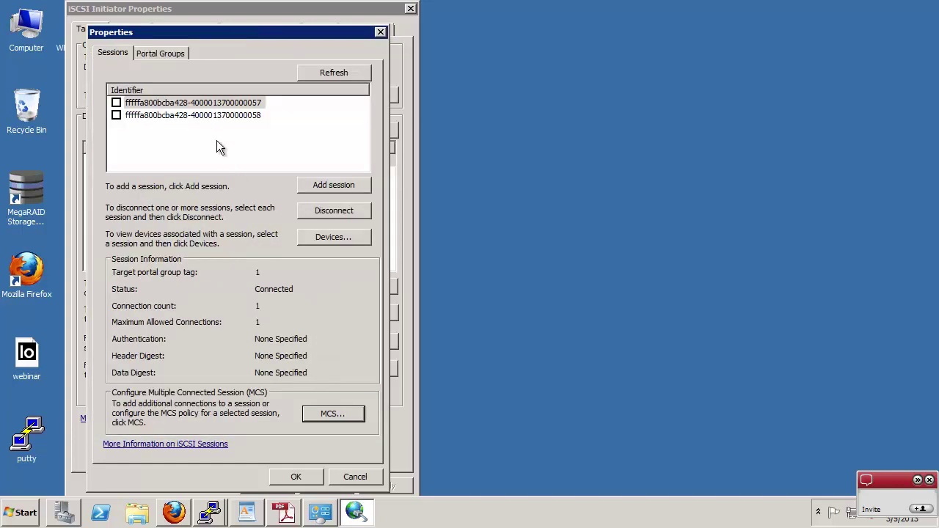
left_click(296, 477)
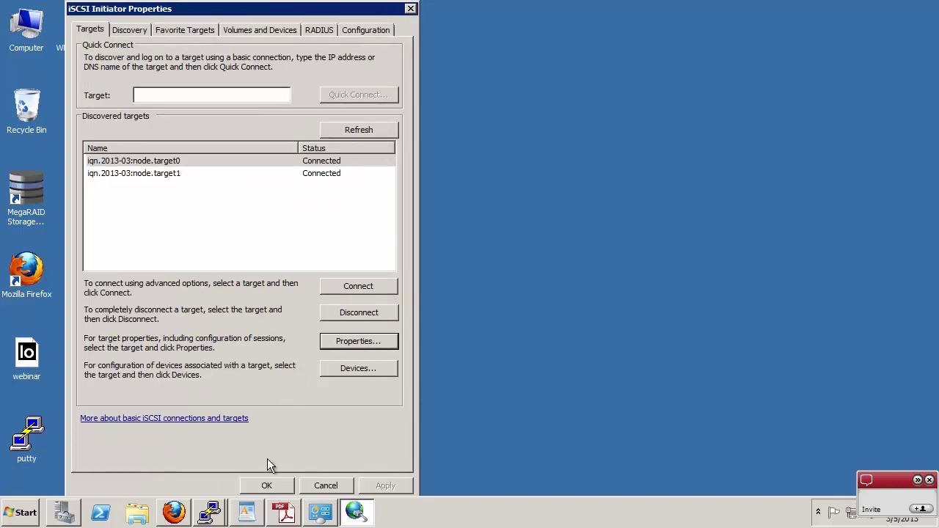
Switch to Disk Management in Server Manager and view the MPIO properties of the unallocated Disk 2.
left_click(71, 515)
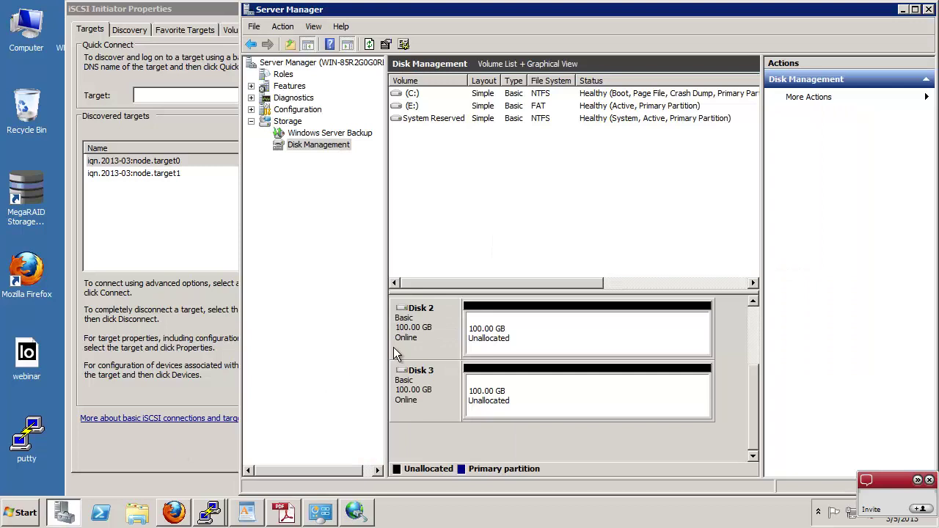
right_click(504, 333)
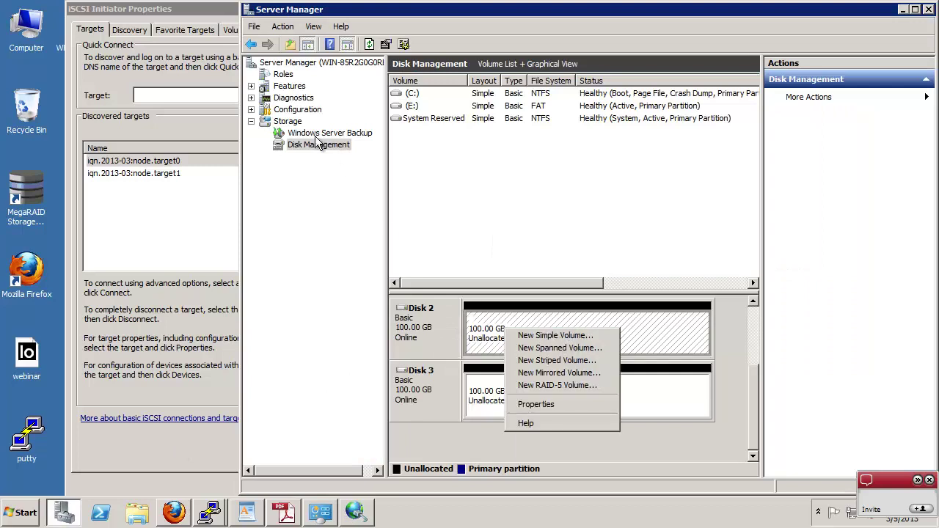
left_click(540, 405)
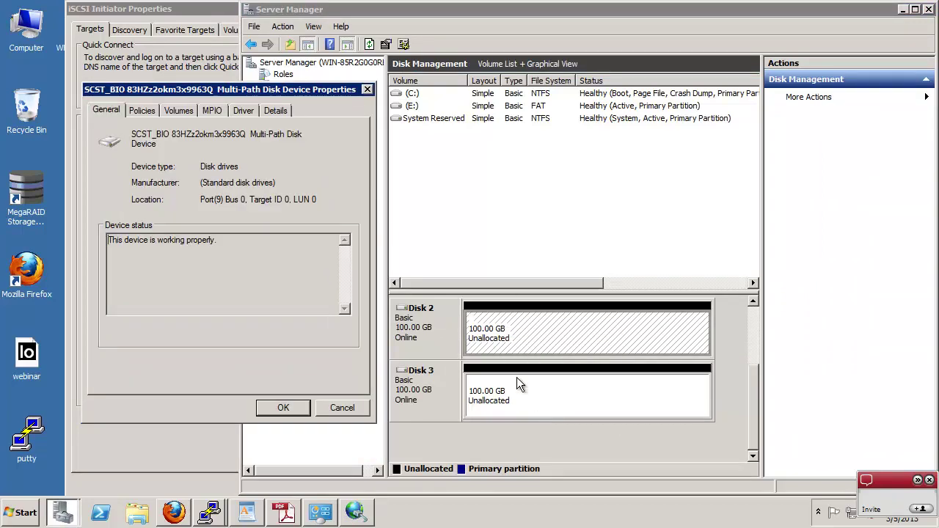
left_click(212, 111)
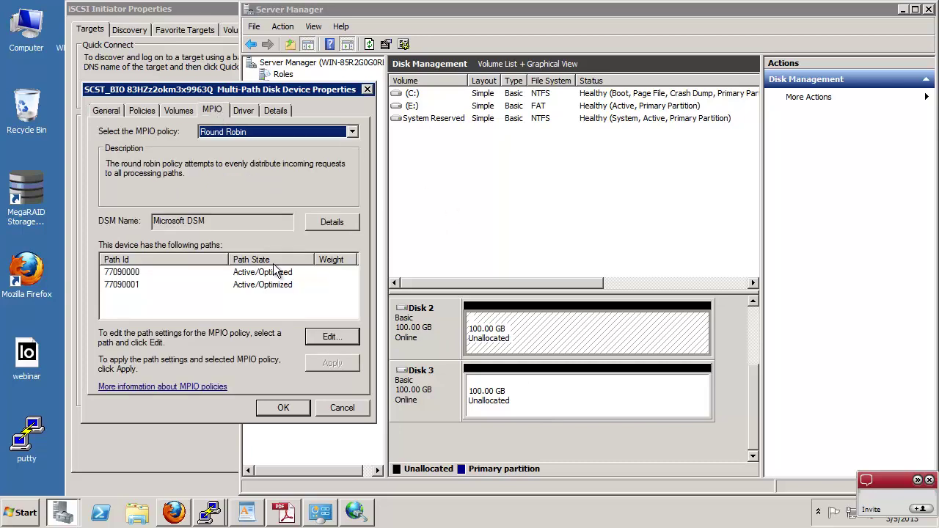
Inspect both MPIO paths and the available policies for Disk 2, keep Round Robin selected, and close the device properties.
left_click(221, 276)
left_click(224, 285)
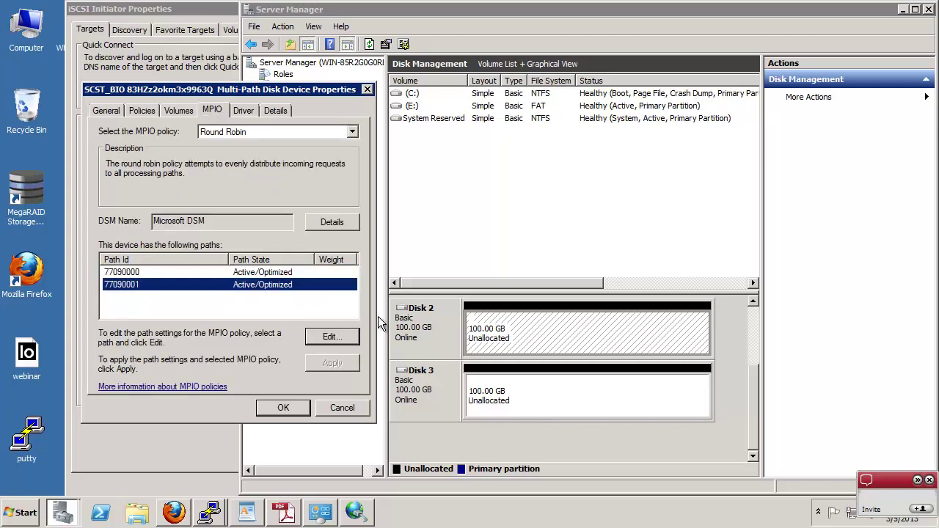
left_click(272, 279)
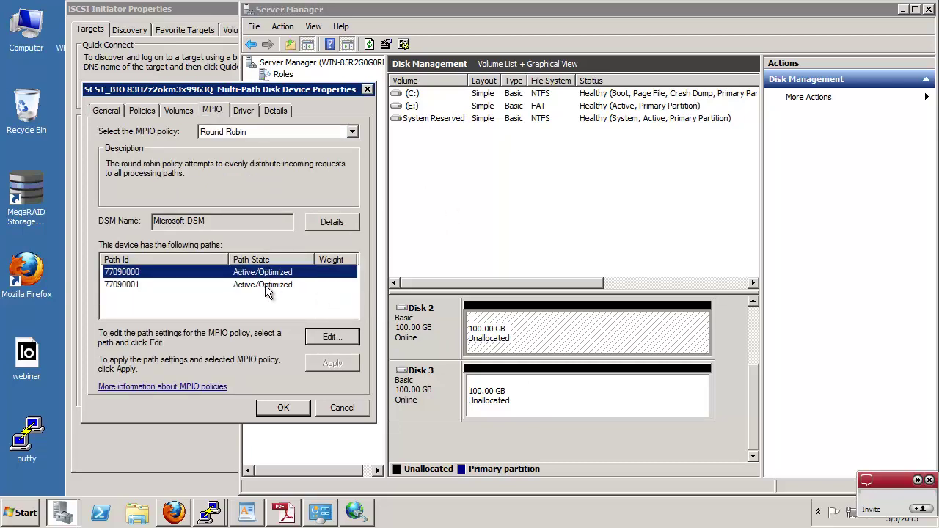
left_click(266, 288)
left_click(271, 273)
left_click(245, 134)
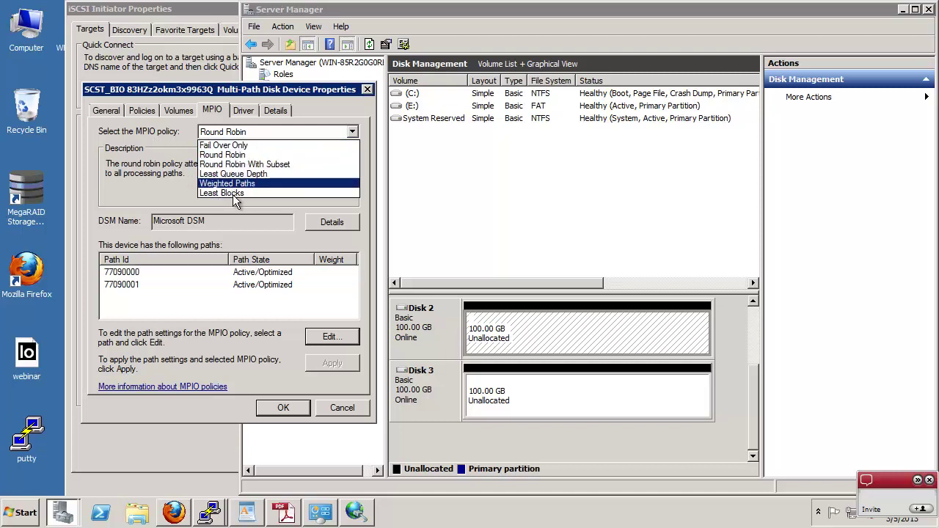
left_click(238, 155)
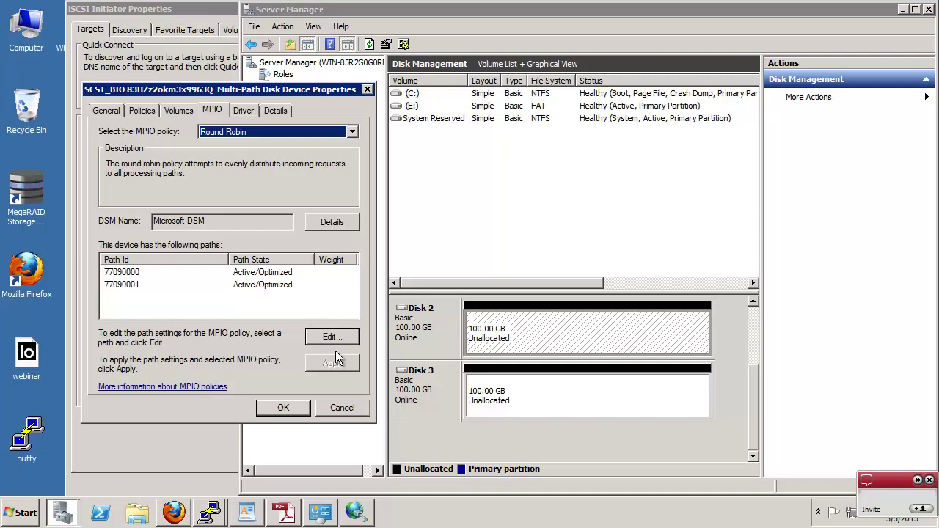
left_click(283, 408)
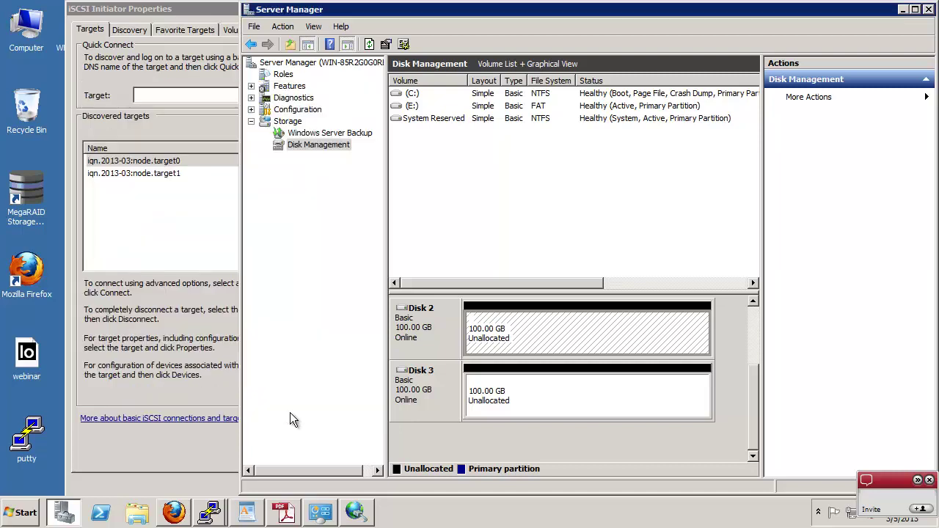
Minimize Server Manager and move the iSCSI Initiator Properties window aside to uncover the desktop icons.
left_click_drag(564, 15, 493, 17)
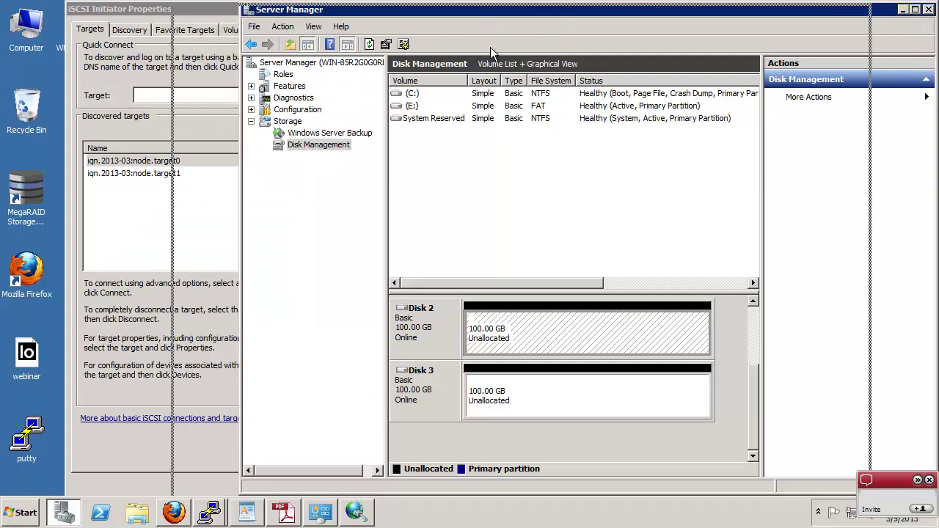
left_click(831, 13)
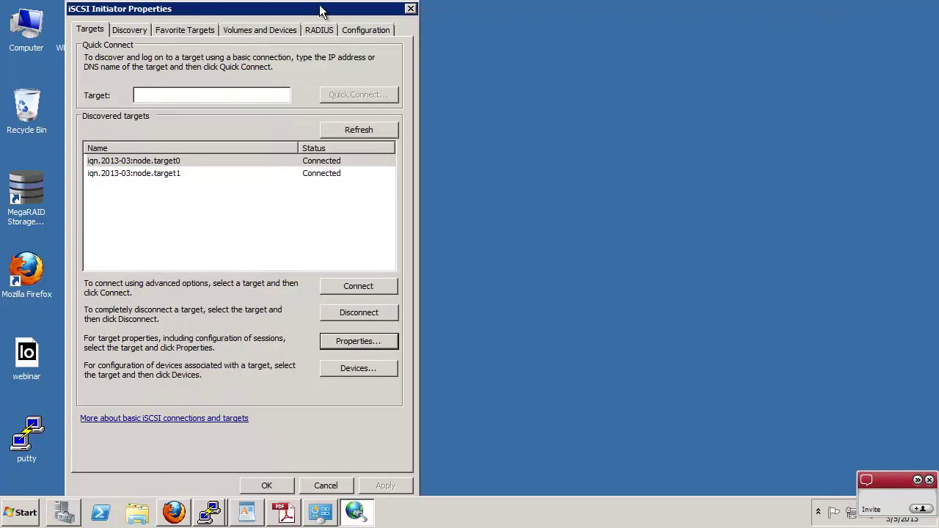
left_click_drag(320, 9, 585, 10)
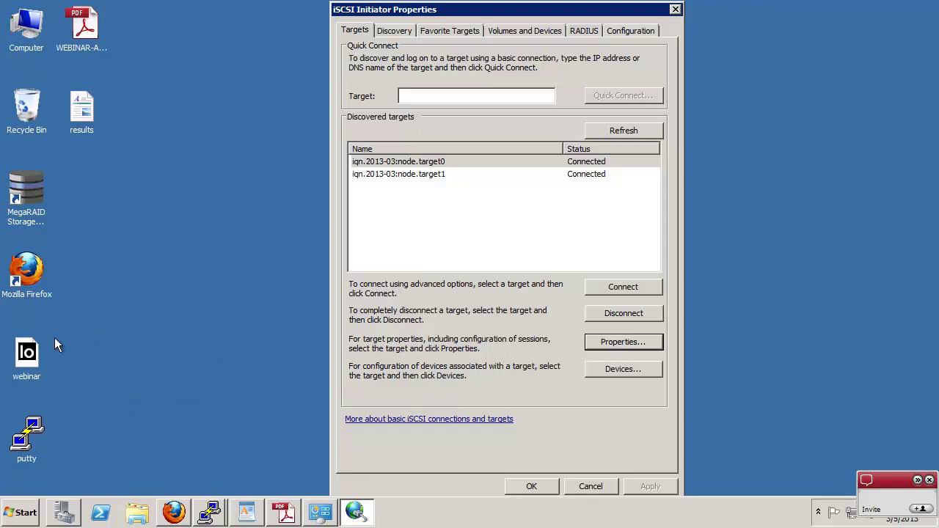
Open the webinar Iometer configuration from the desktop, expand its manager, and check the disk targets of Worker 1 and Worker 2.
double_click(29, 353)
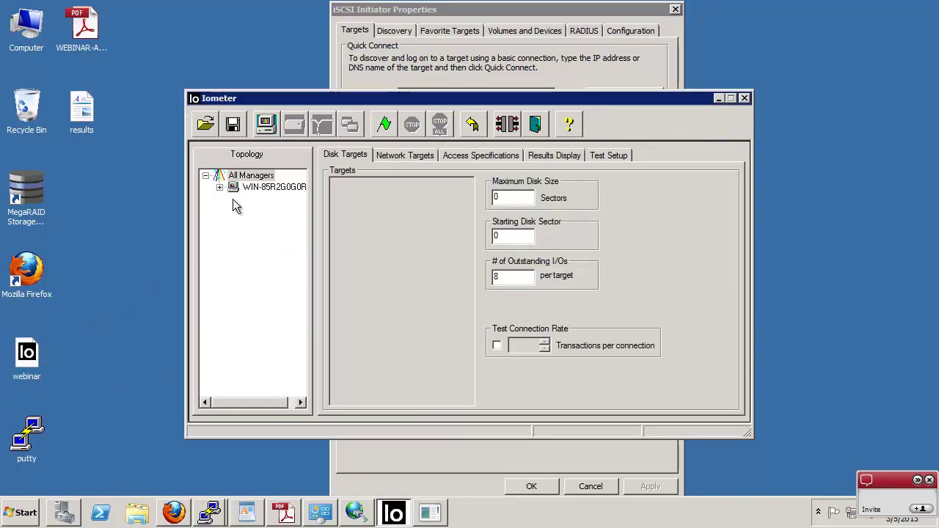
left_click(219, 188)
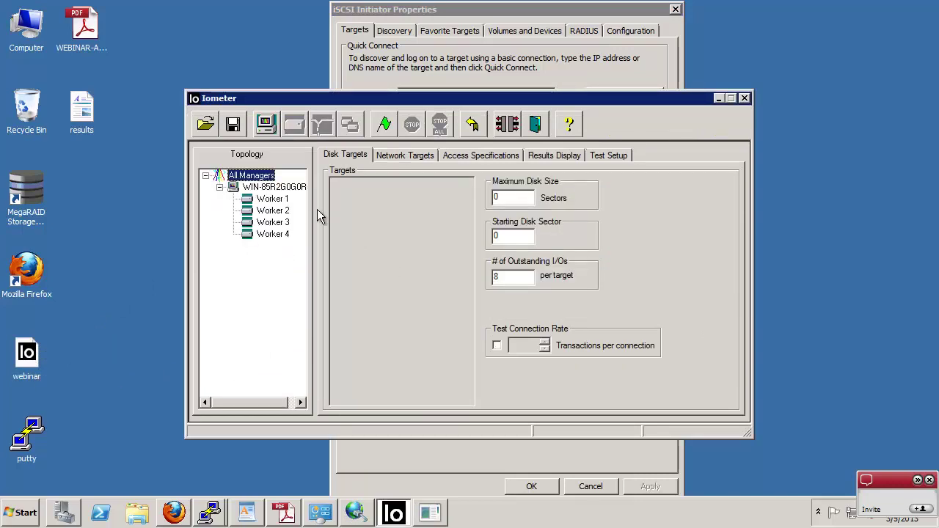
left_click(278, 187)
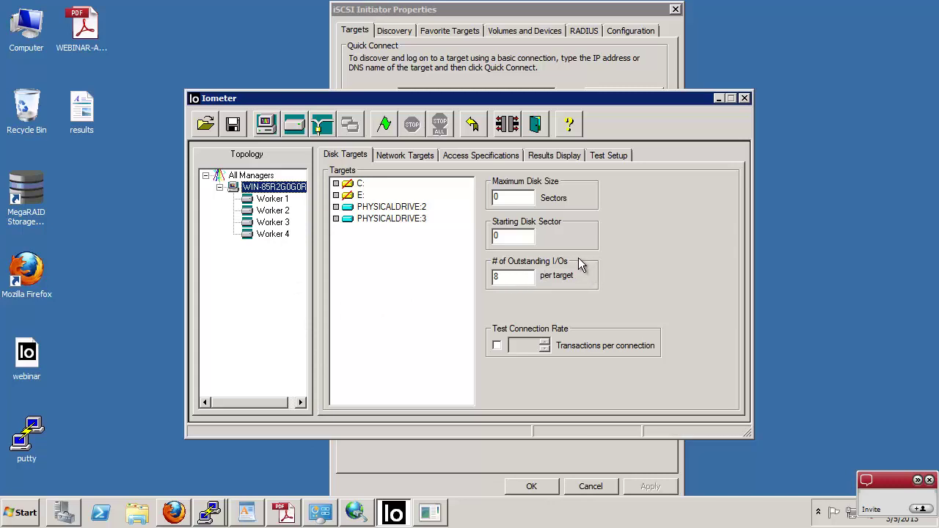
left_click(506, 277)
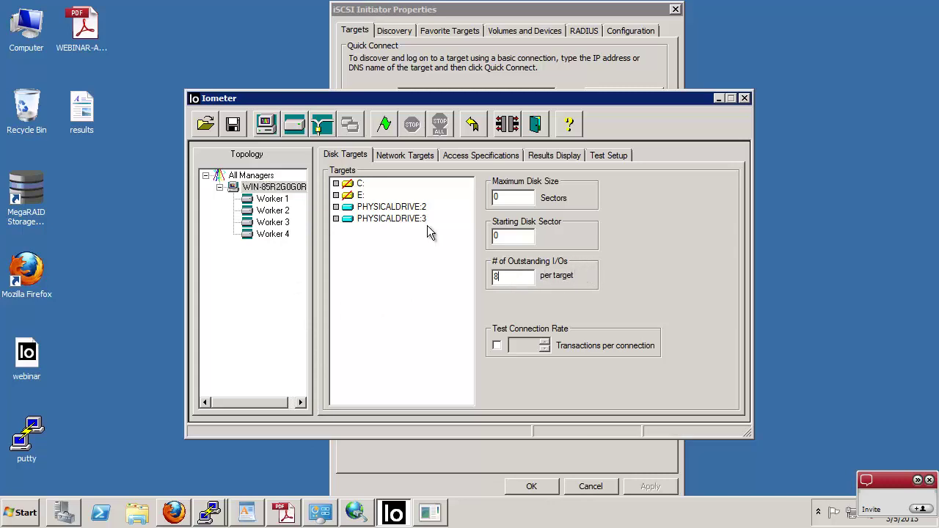
left_click(273, 200)
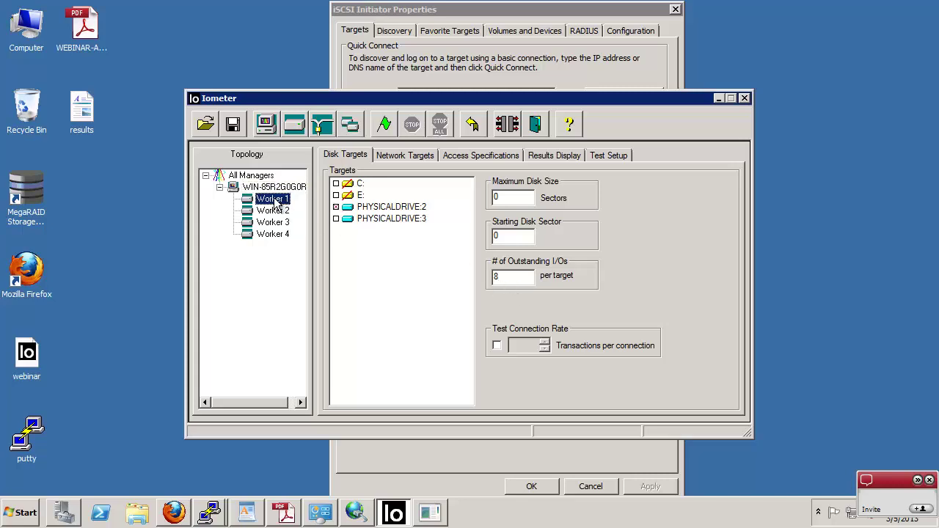
left_click(273, 211)
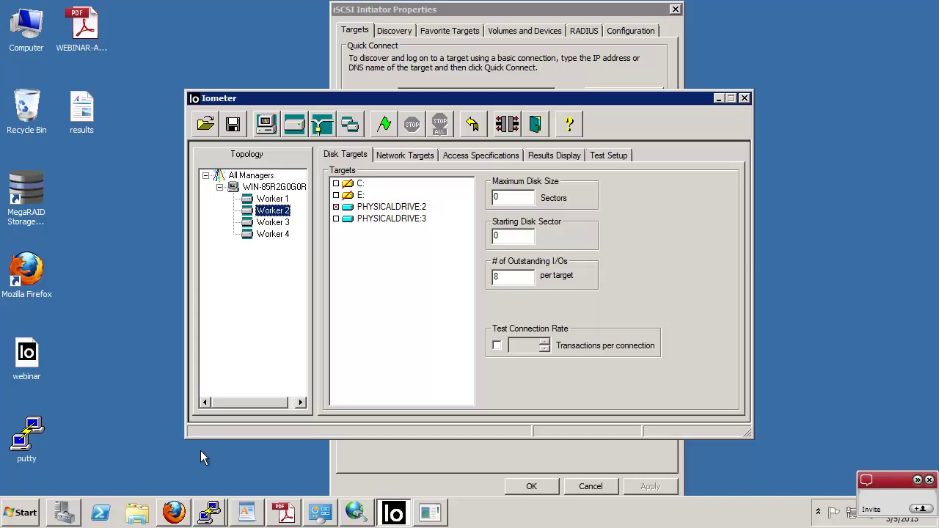
Switch to node-a's web interface in Firefox and view the volume assigned to iSCSI target0.
left_click(174, 512)
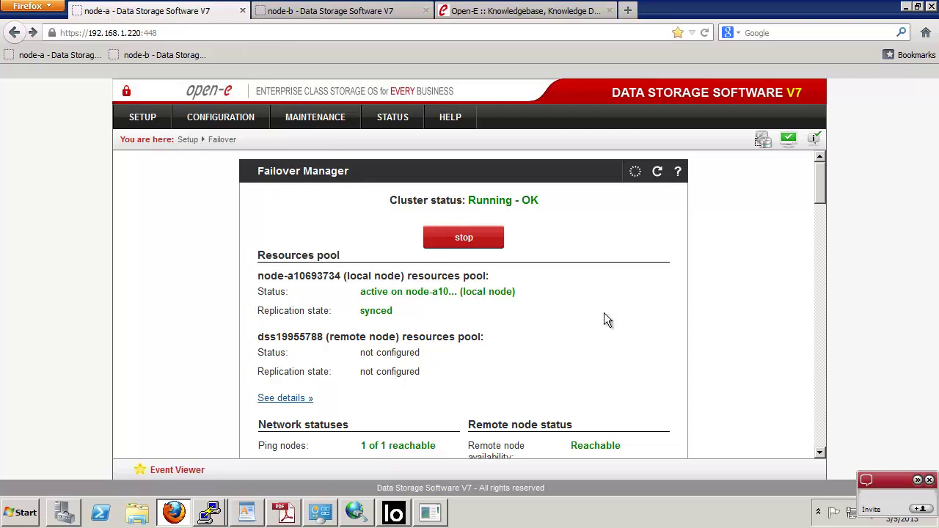
scroll(604, 313, "down", 3)
mouse_move(226, 117)
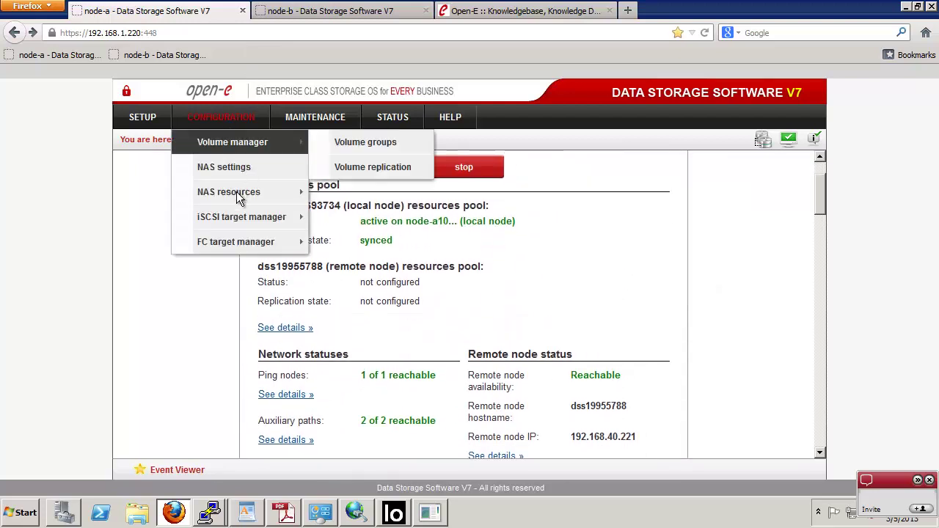
mouse_move(242, 216)
left_click(337, 214)
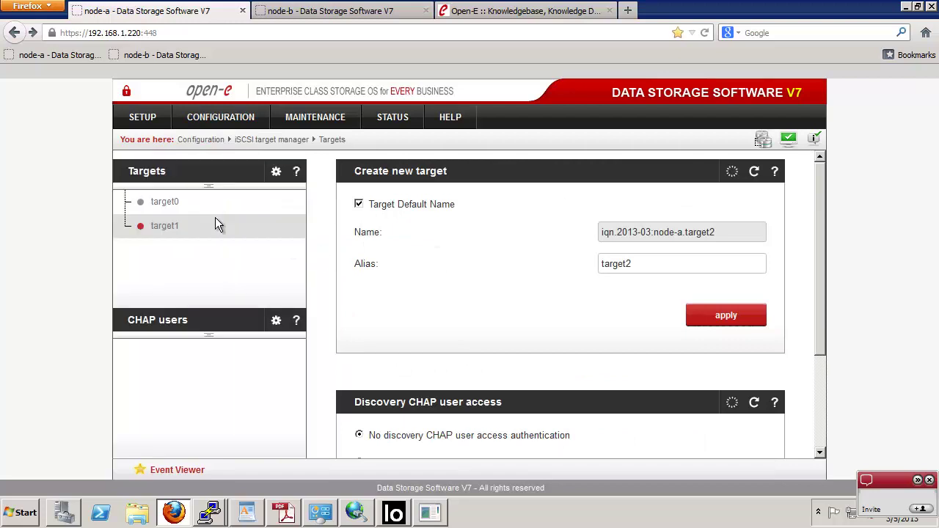
left_click(161, 205)
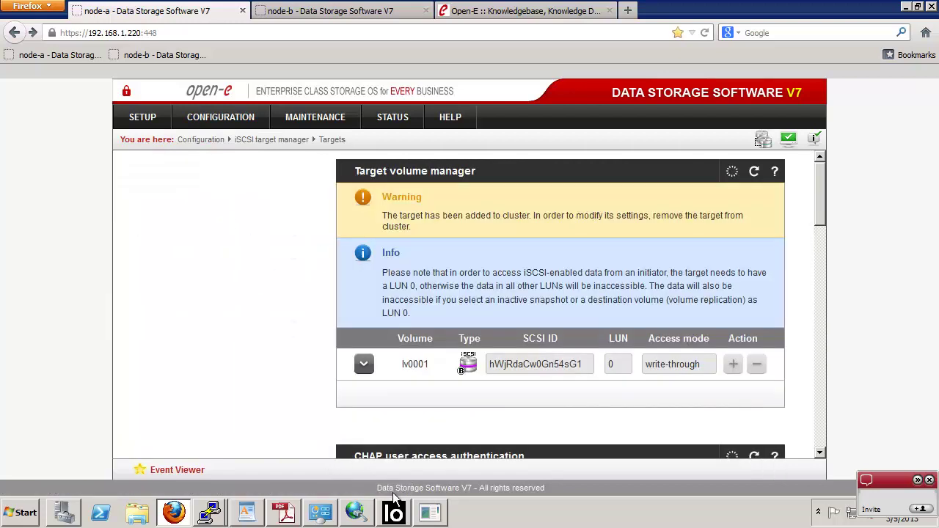
Switch to the iSCSI Initiator and check the discovered targets target1 and target0.
left_click(358, 514)
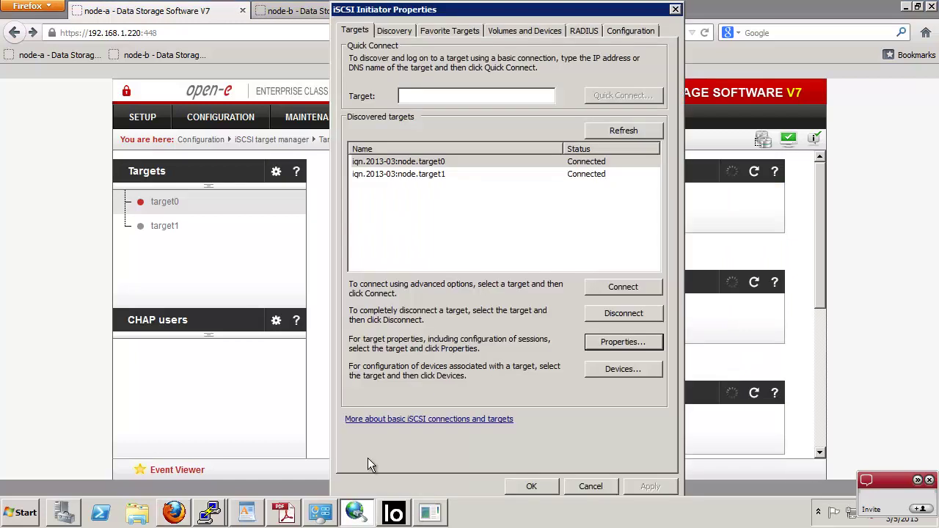
left_click(388, 174)
left_click(425, 162)
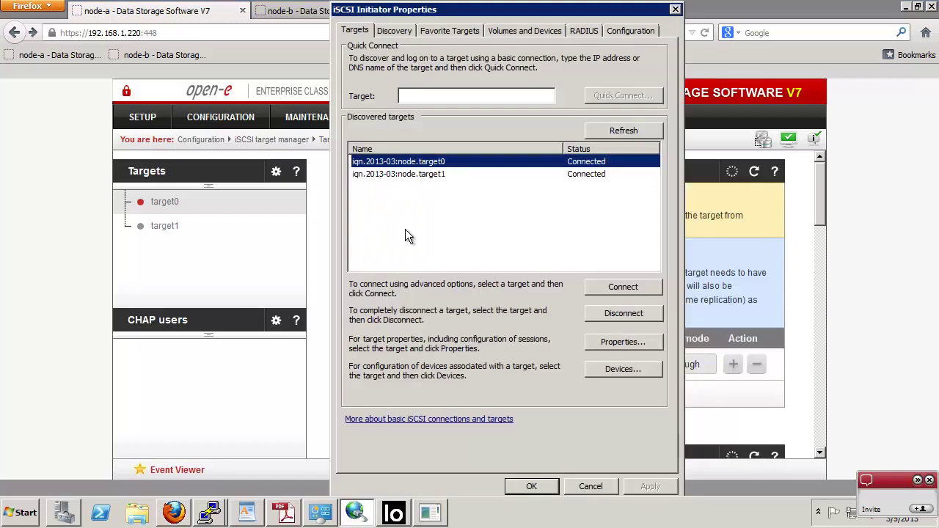
Return to Iometer and check the disk targets assigned to Worker 3 and Worker 4.
left_click(433, 515)
left_click(395, 514)
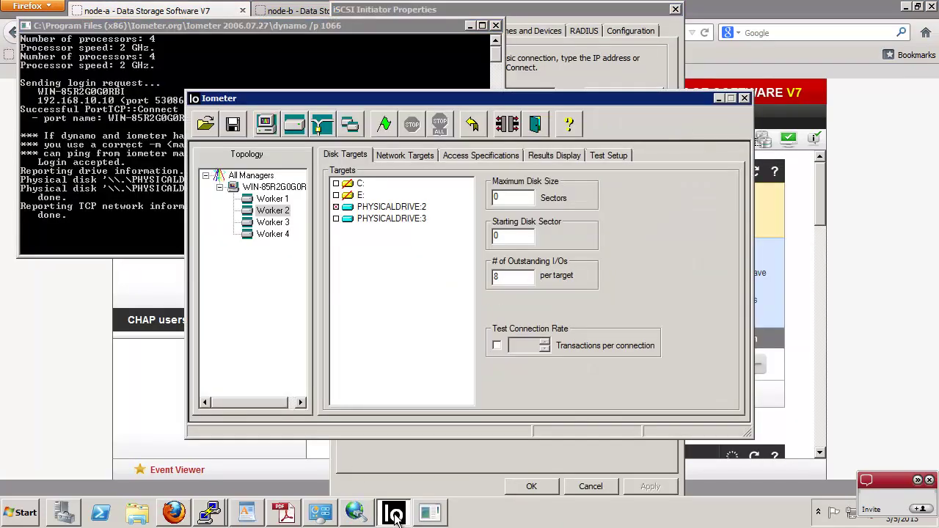
left_click(280, 223)
left_click(279, 237)
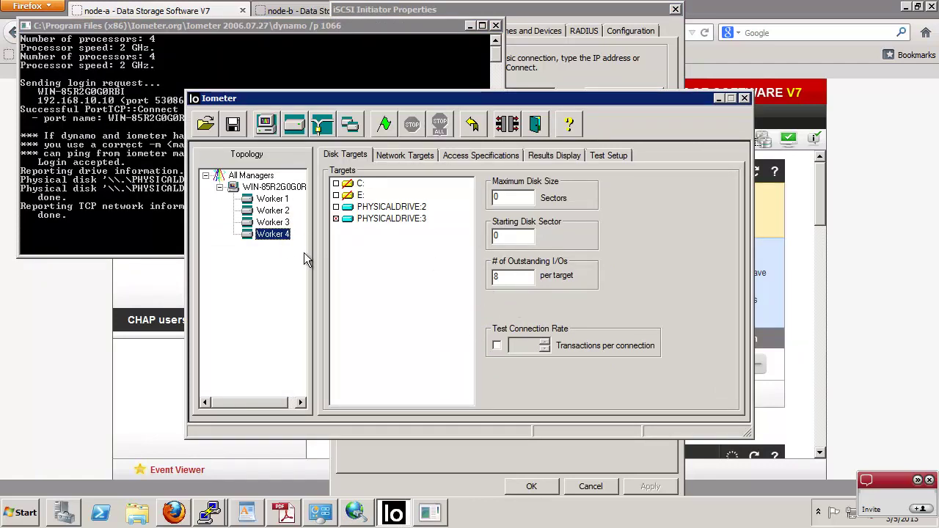
Assign the SEQ-WRITE access specification to the manager so that it applies to all four workers.
left_click(407, 155)
left_click(297, 188)
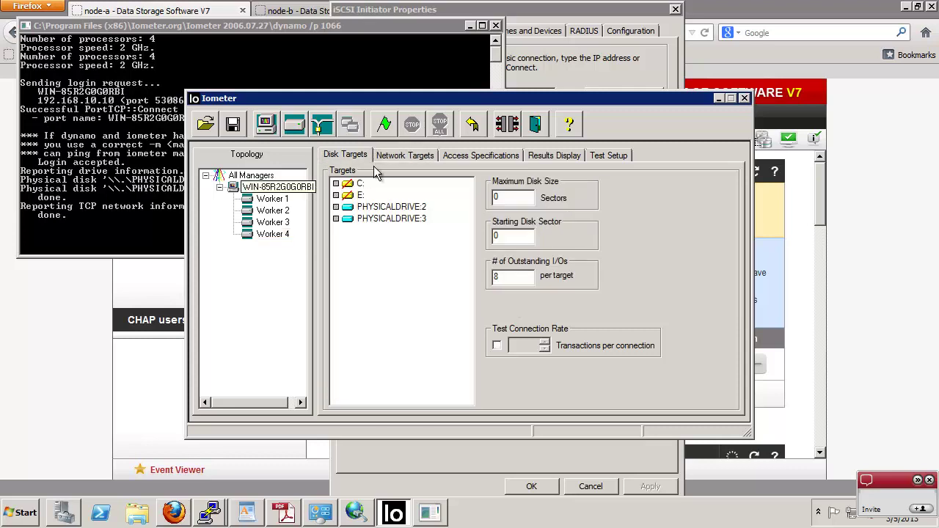
left_click(460, 155)
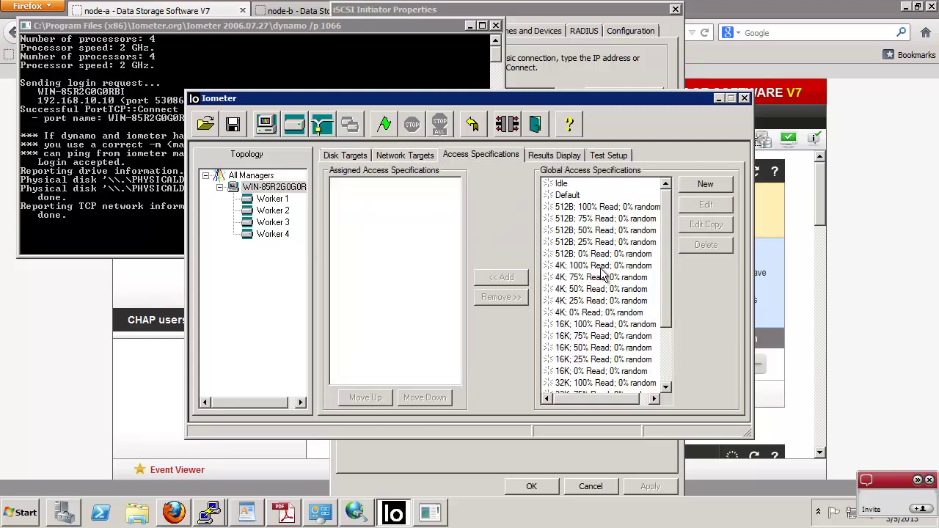
scroll(666, 296, "down", 3)
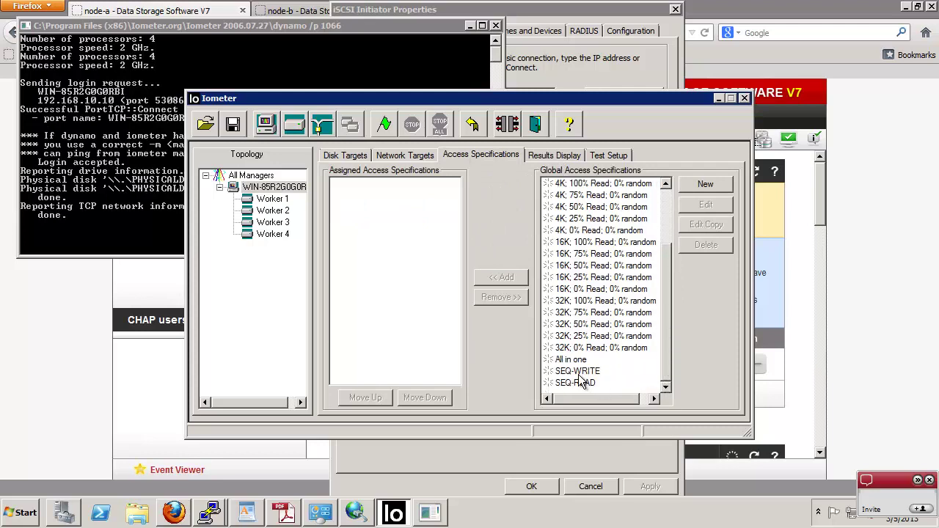
left_click(581, 372)
left_click(637, 376)
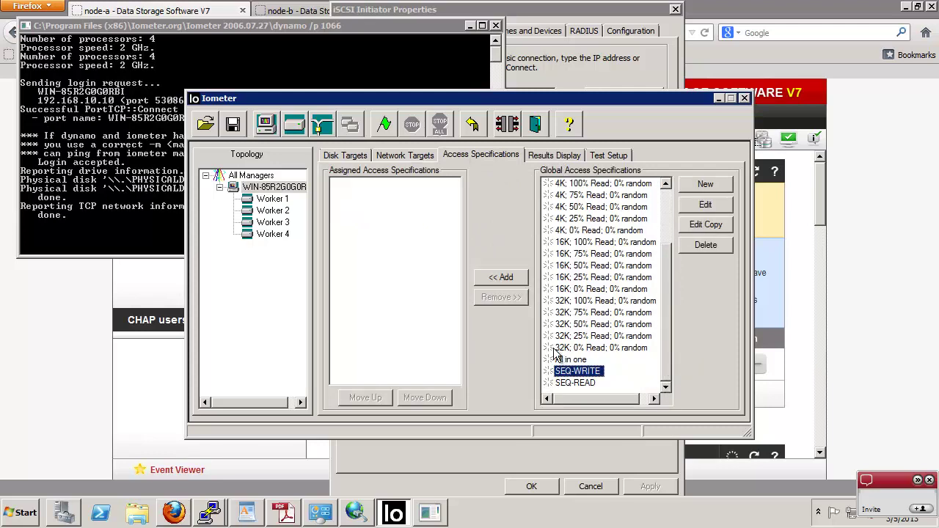
left_click(501, 277)
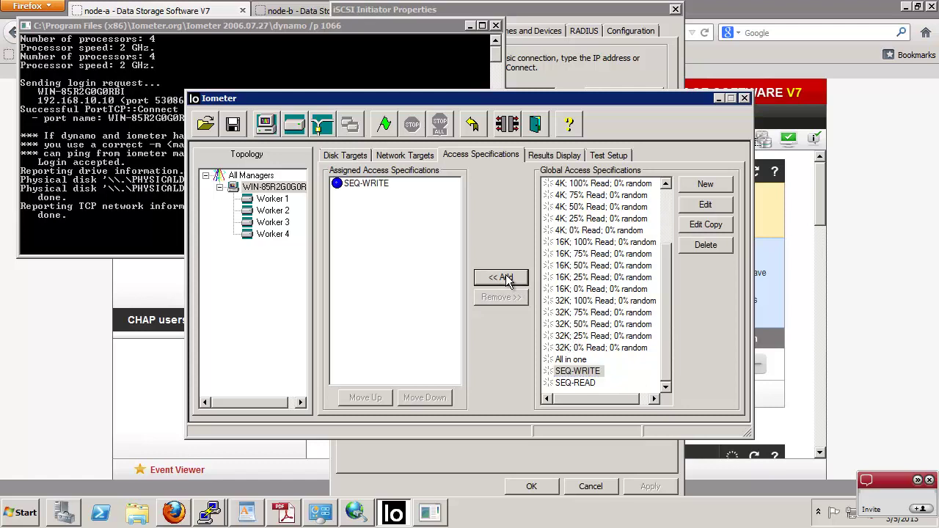
left_click(501, 277)
left_click(359, 195)
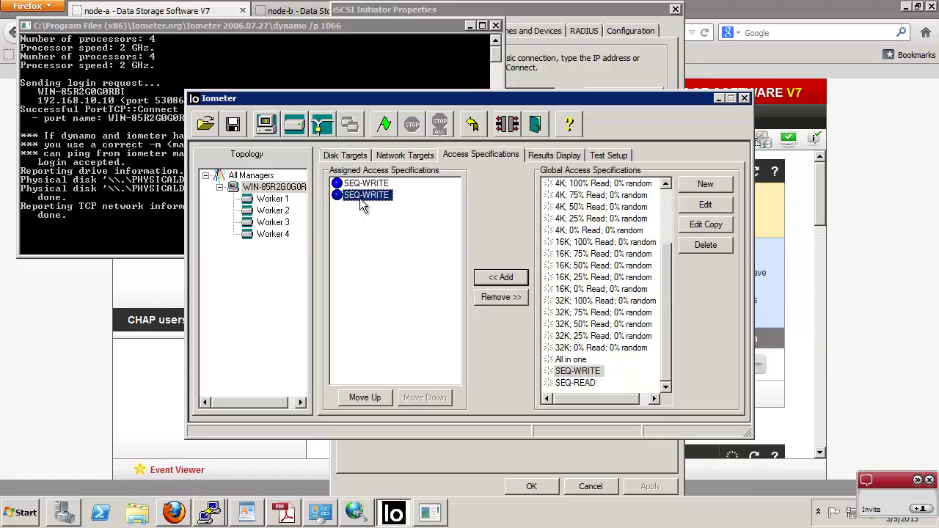
left_click(499, 301)
Check the SEQ-WRITE specification's settings and run the sequential-write test without saving a results file, stopping it after throughput readings appear.
left_click(697, 206)
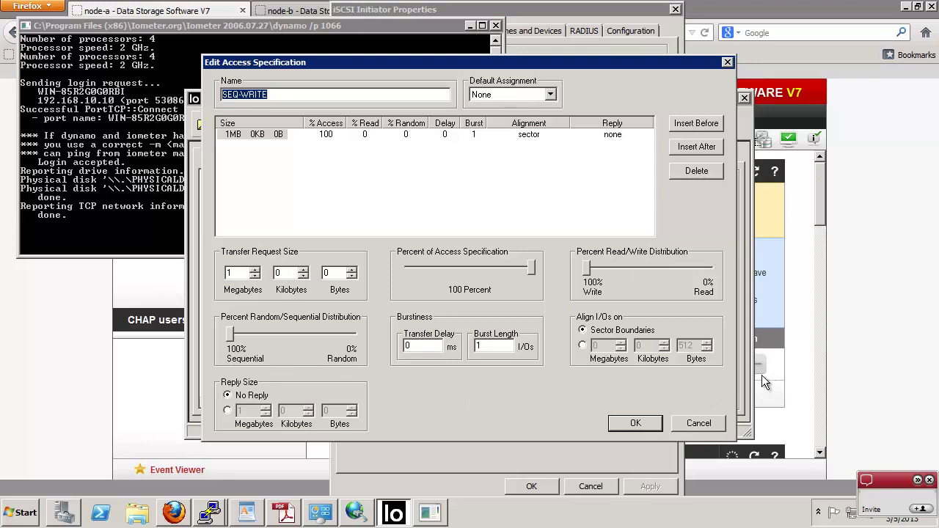
left_click(635, 424)
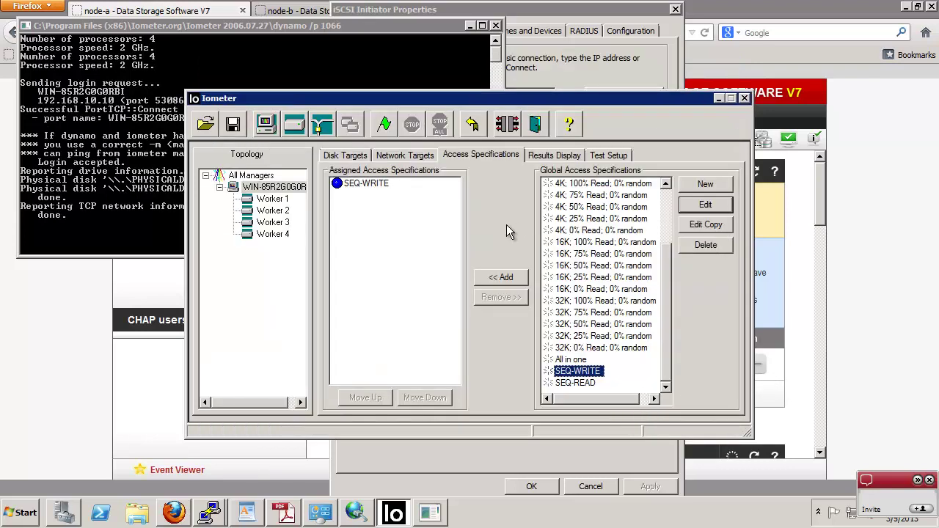
left_click(544, 156)
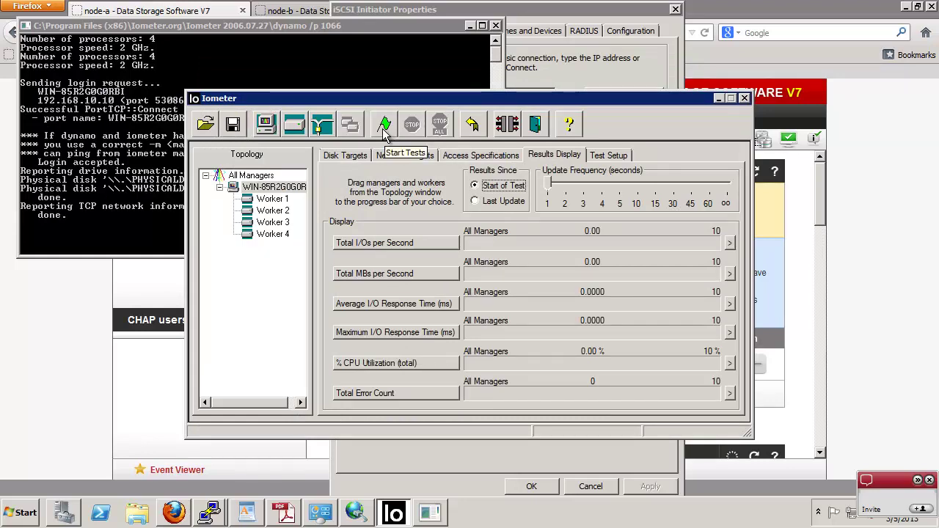
left_click(382, 128)
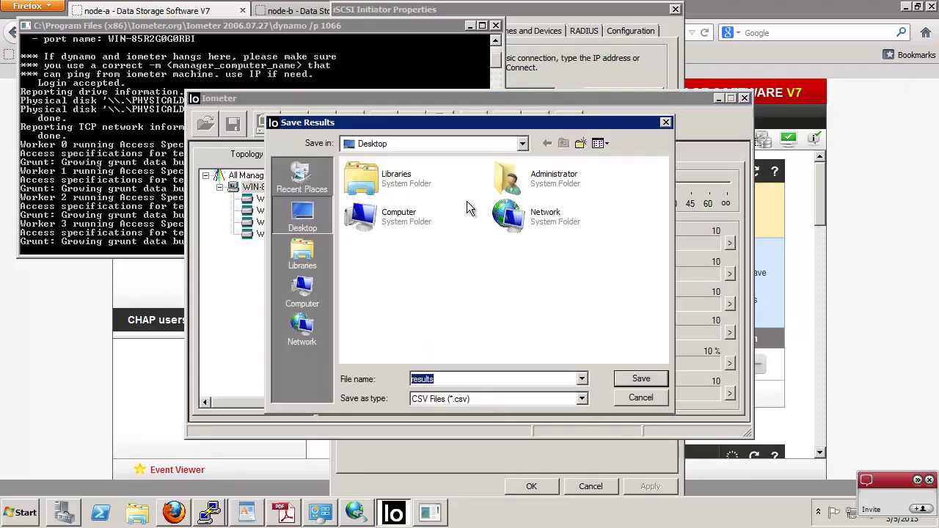
left_click(649, 399)
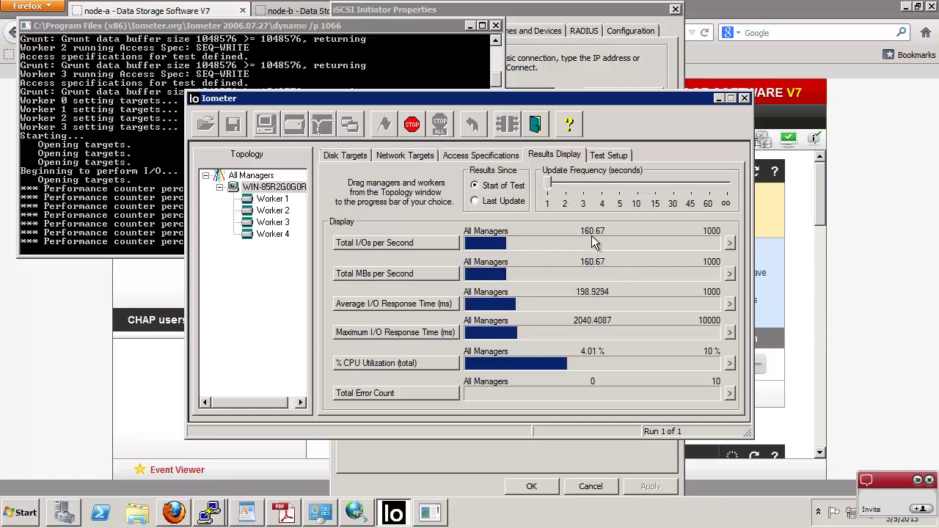
left_click(415, 125)
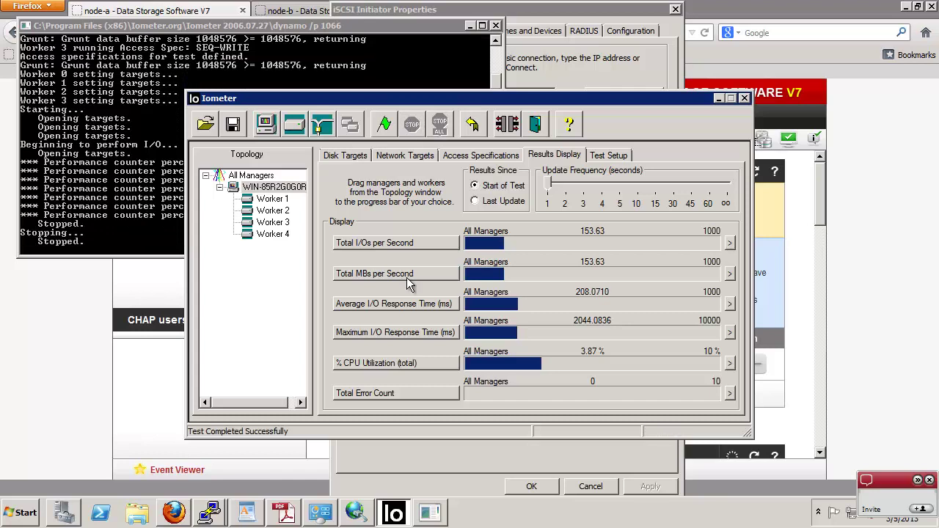
Switch to the results document in WordPad and record 160MB/s as the SEQ-WRITE value.
left_click(242, 517)
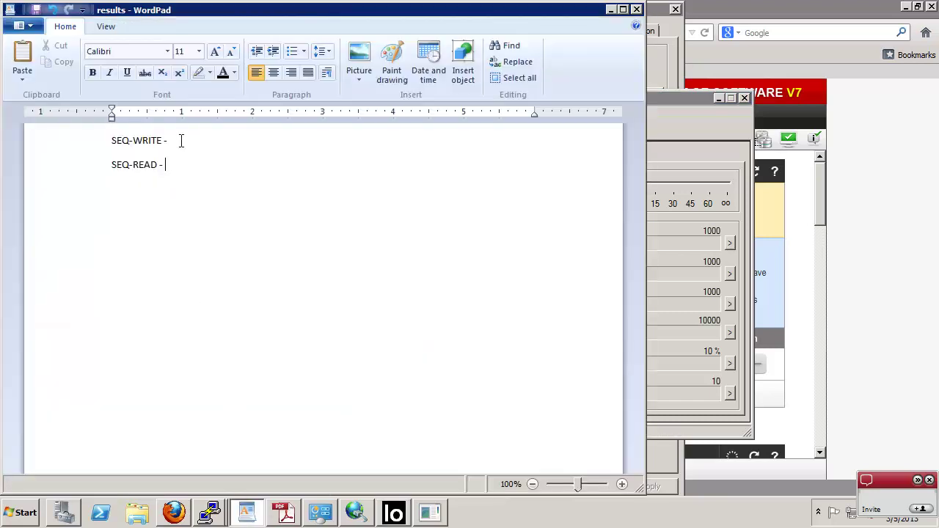
type("1")
type("5")
type("0MB/s")
Return to Iometer and replace the manager's assigned SEQ-WRITE specification with SEQ-READ.
left_click(661, 96)
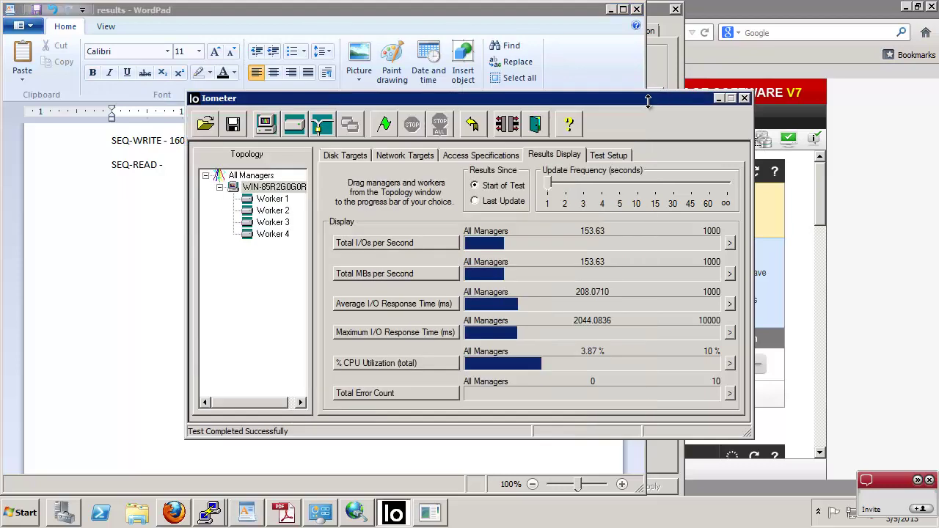
left_click(498, 157)
left_click(363, 184)
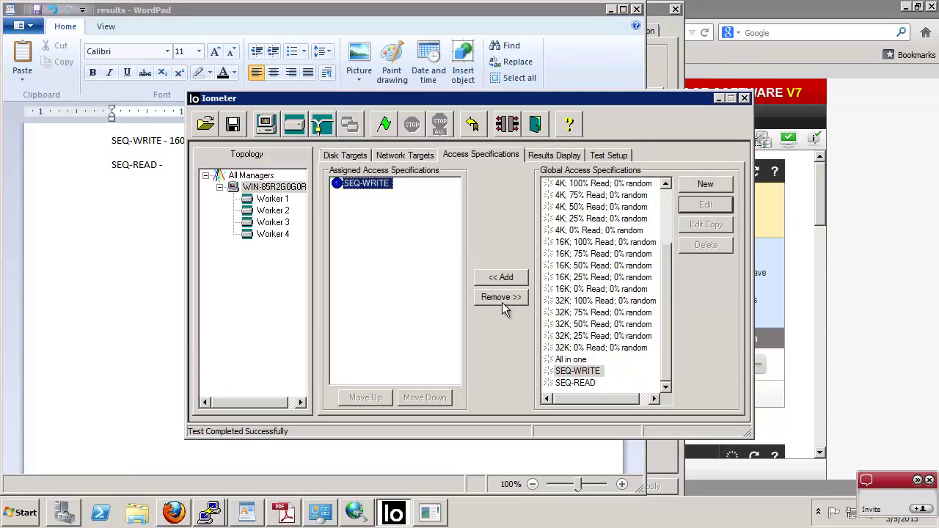
left_click(501, 297)
left_click(575, 383)
left_click(501, 277)
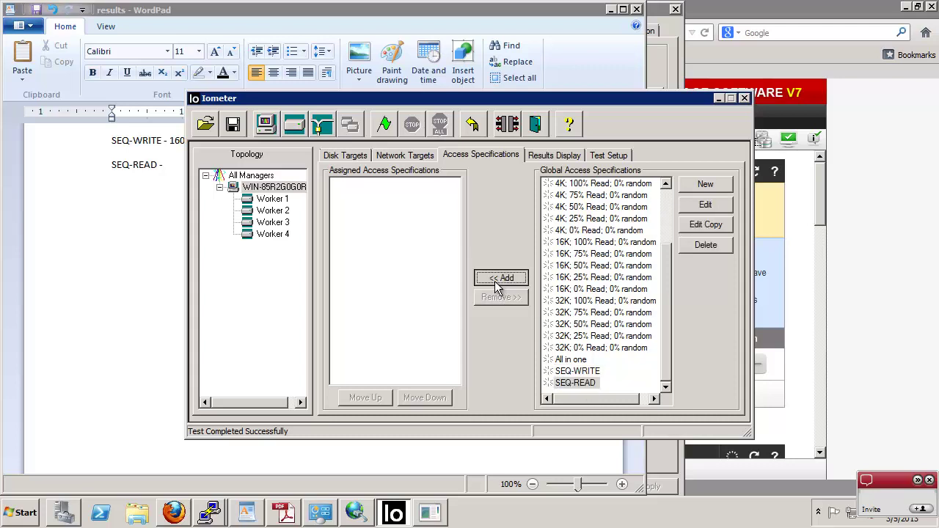
Run the sequential-read test with live results and no saved results file, and stop it after throughput readings appear.
left_click(552, 159)
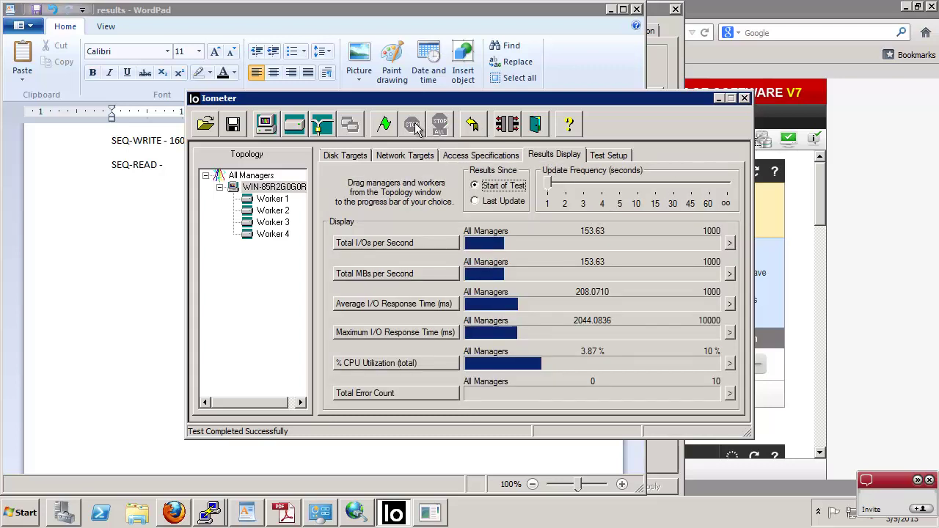
left_click(393, 123)
left_click(641, 394)
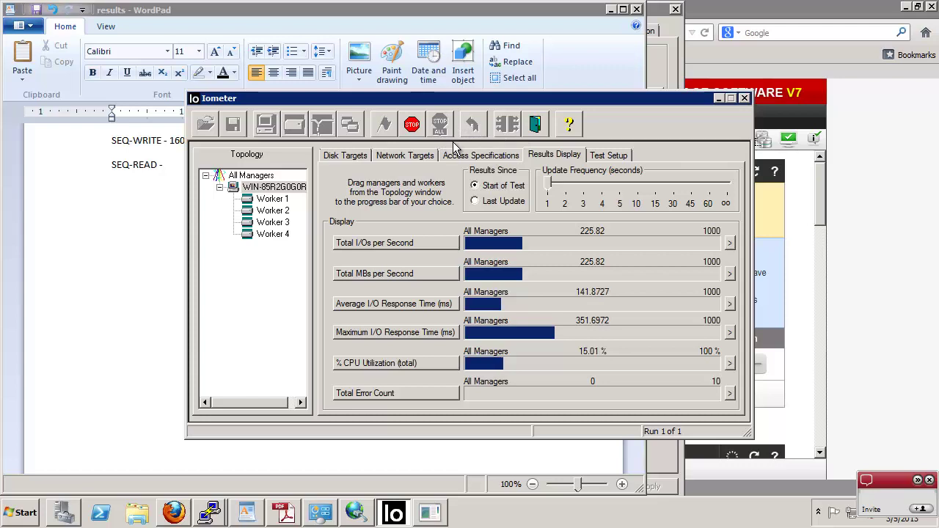
left_click(410, 133)
Switch to the WordPad results document and record 225MB/s as the SEQ-READ value.
left_click(718, 99)
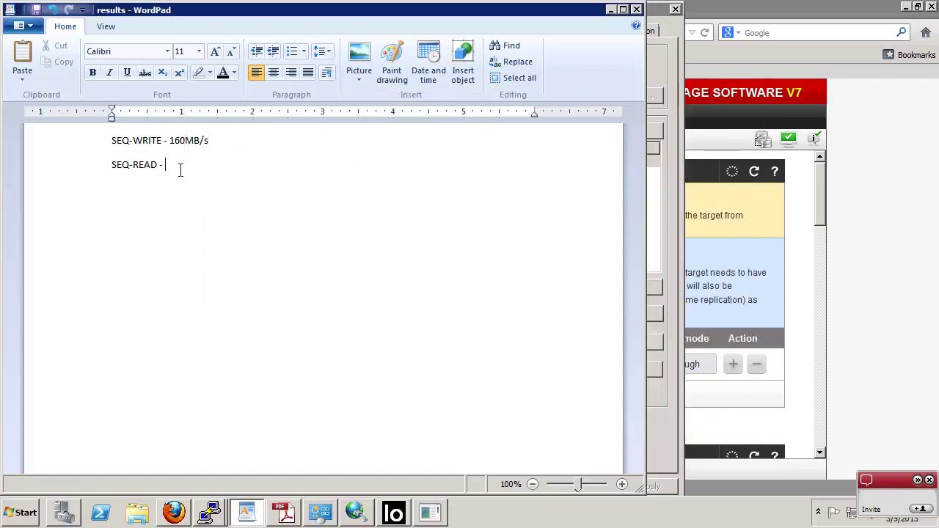
type("SEQ-READ - 225")
type("M")
type("MB/s")
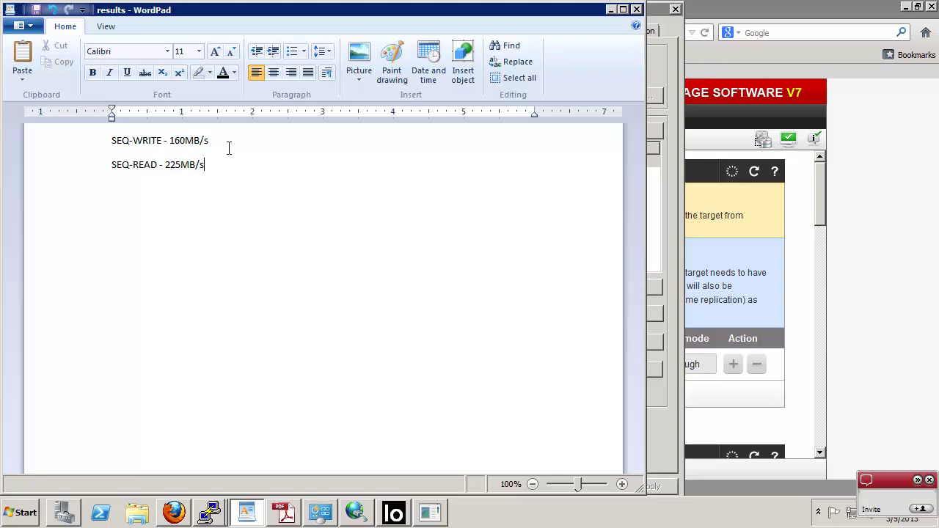
Minimize the WordPad results document and close Iometer.
left_click(610, 11)
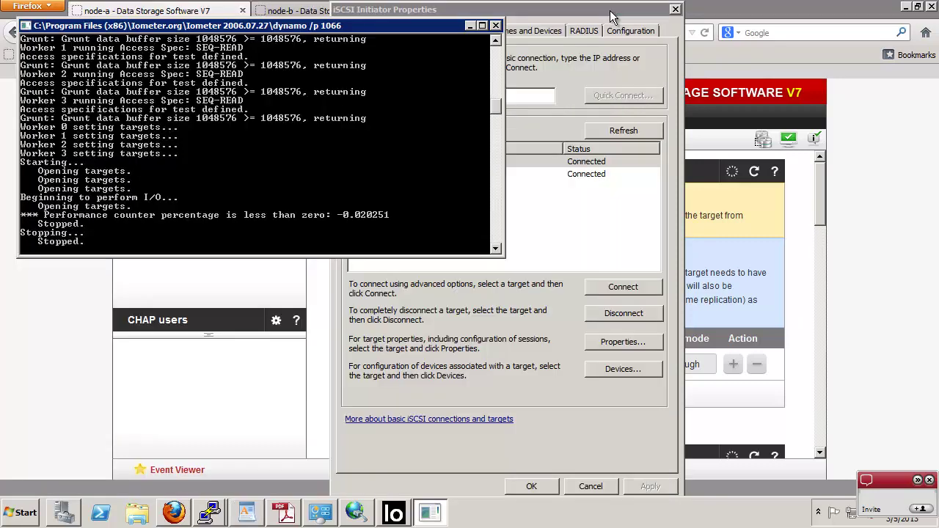
left_click(571, 194)
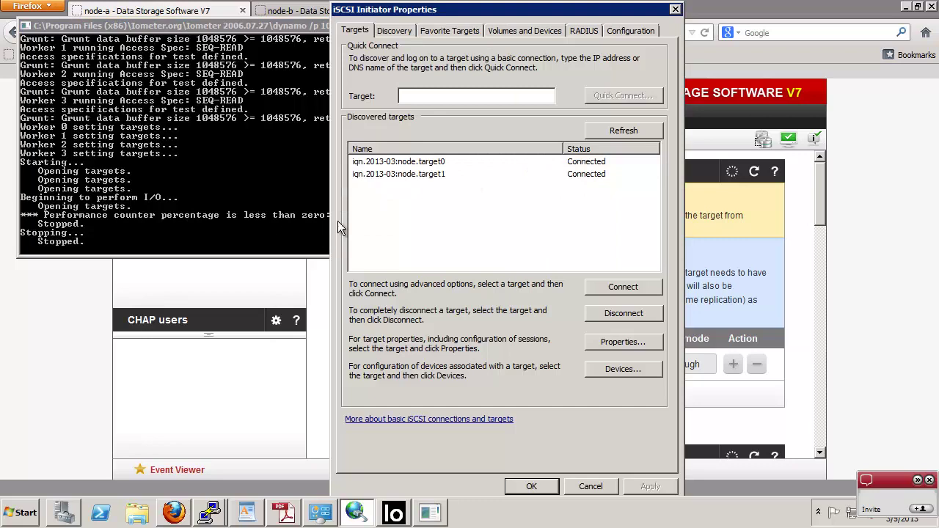
left_click(404, 517)
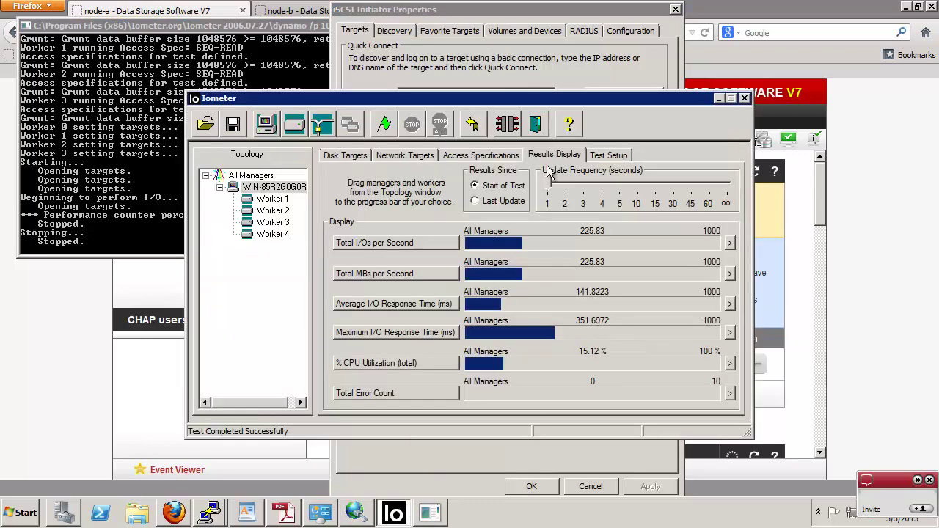
left_click(743, 98)
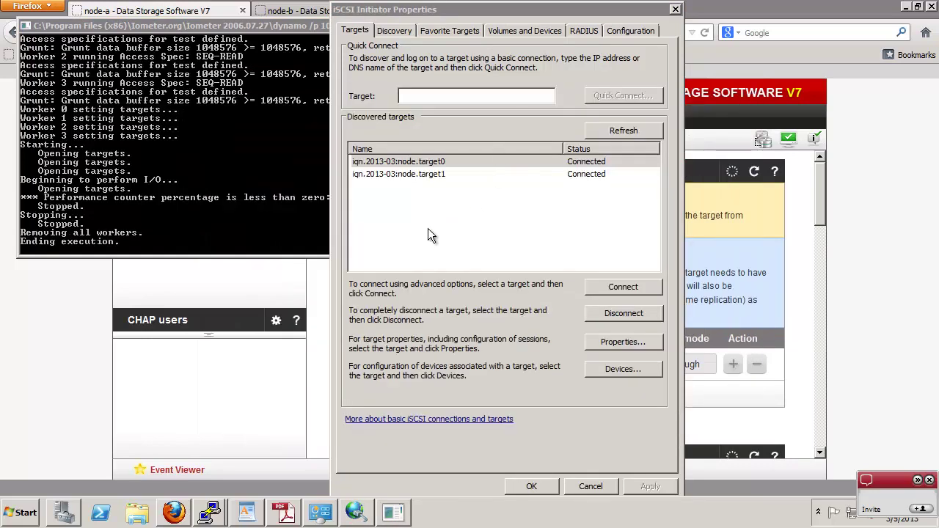
left_click(432, 161)
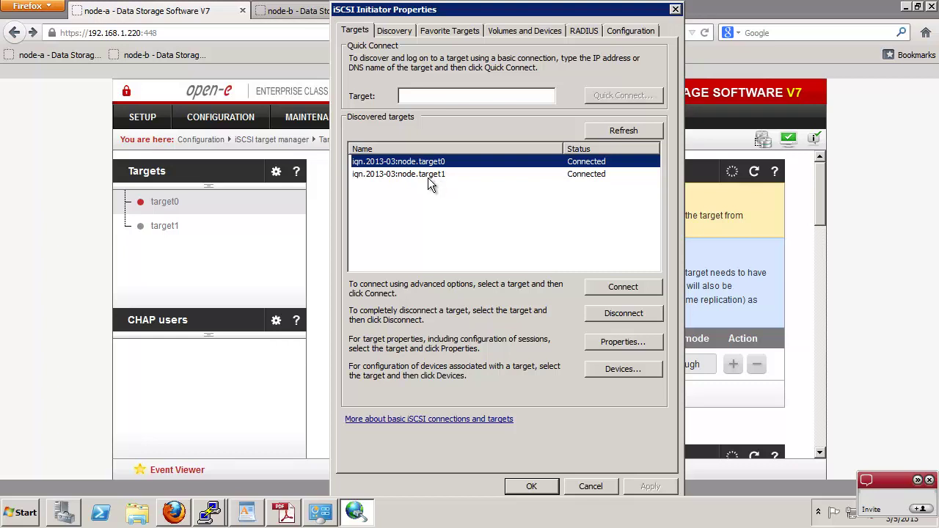
left_click(433, 180)
left_click(419, 163)
left_click(429, 173)
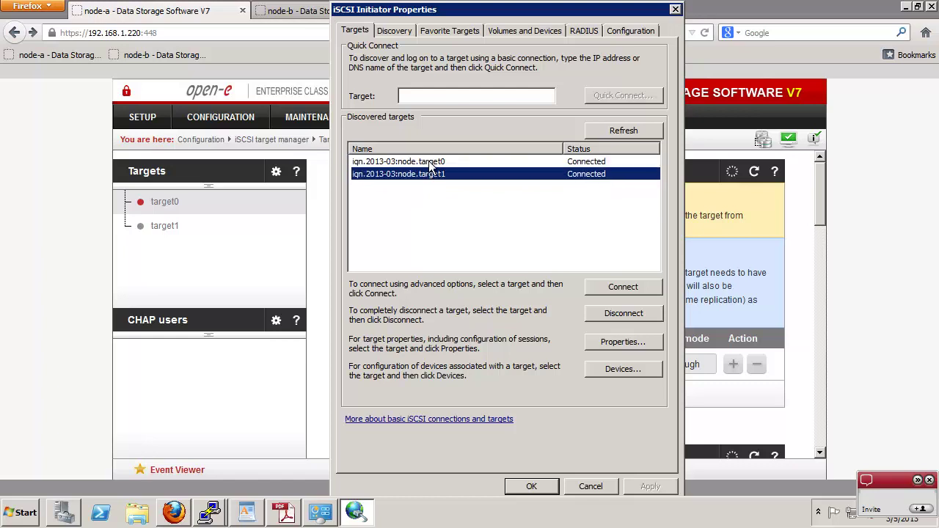
left_click(429, 162)
left_click(431, 174)
left_click(428, 161)
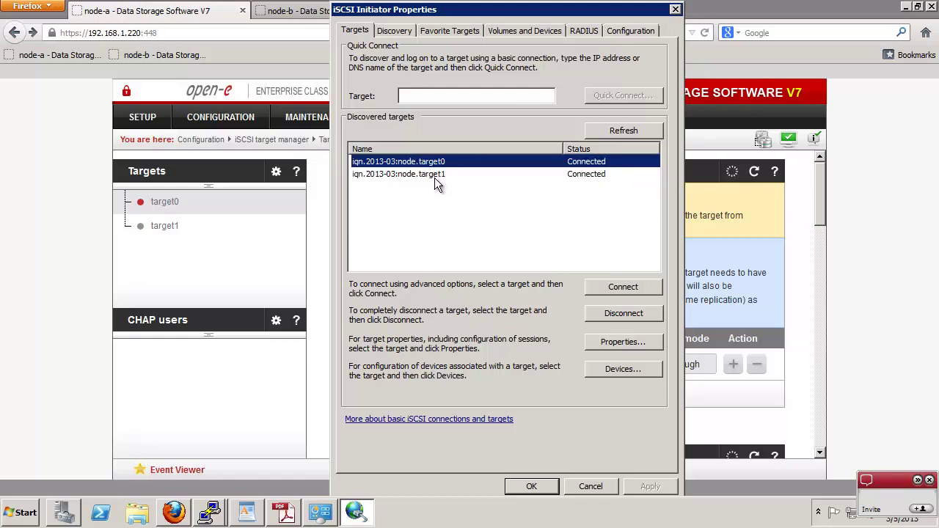
left_click(434, 176)
Disconnect target0 and target1 from all their sessions in the iSCSI Initiator.
left_click(427, 163)
left_click(610, 308)
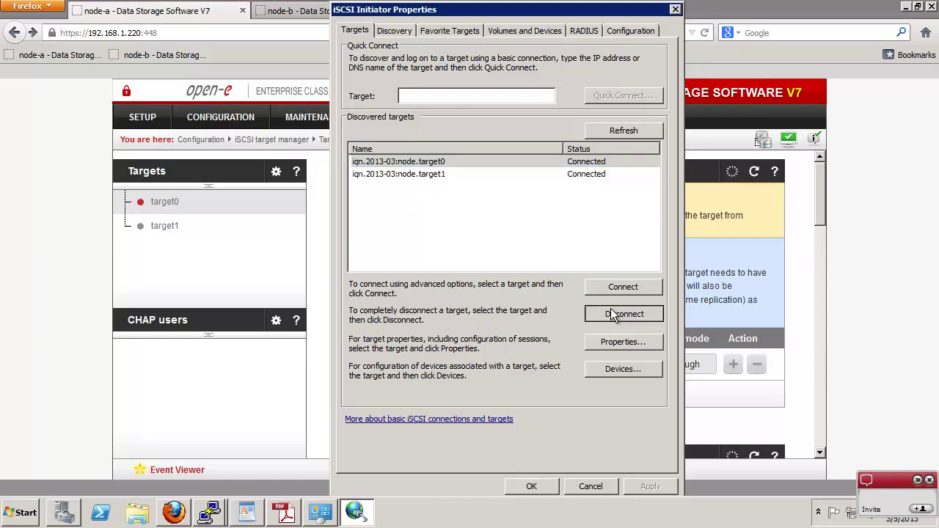
left_click(473, 295)
left_click(388, 174)
left_click(597, 314)
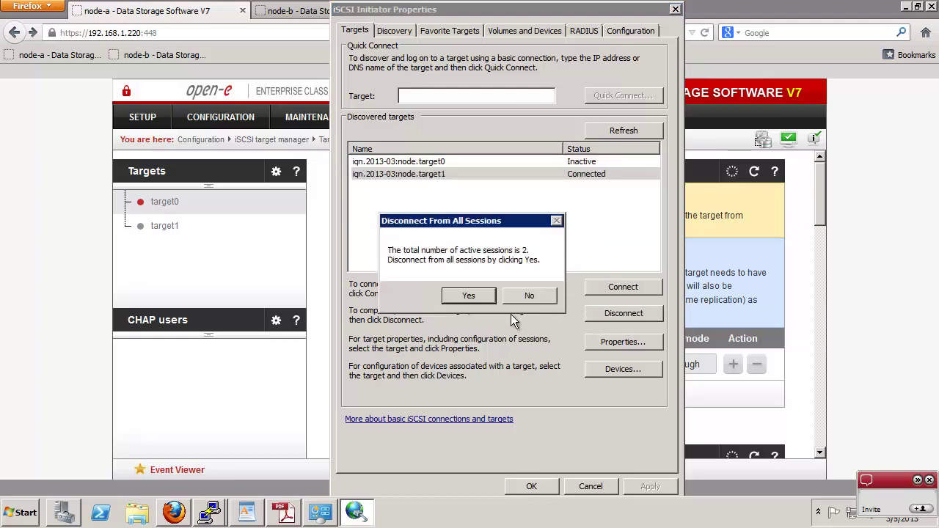
left_click(474, 301)
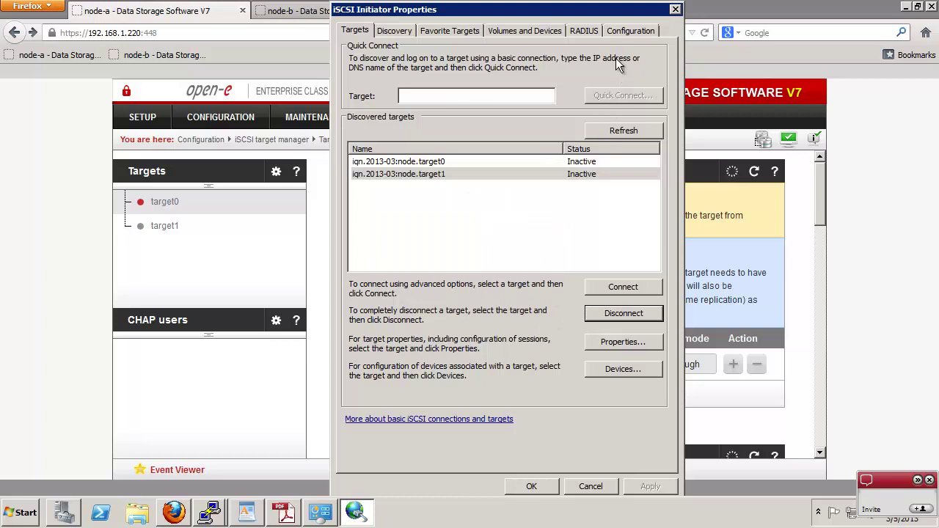
Switch to node-a's web interface in Firefox and stop the cluster in the Failover Manager.
left_click(855, 150)
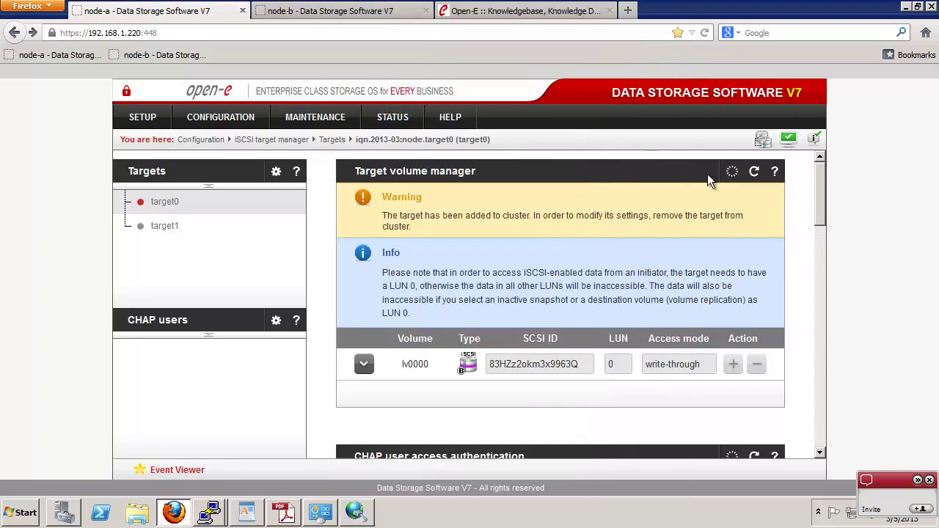
left_click(151, 118)
left_click(178, 191)
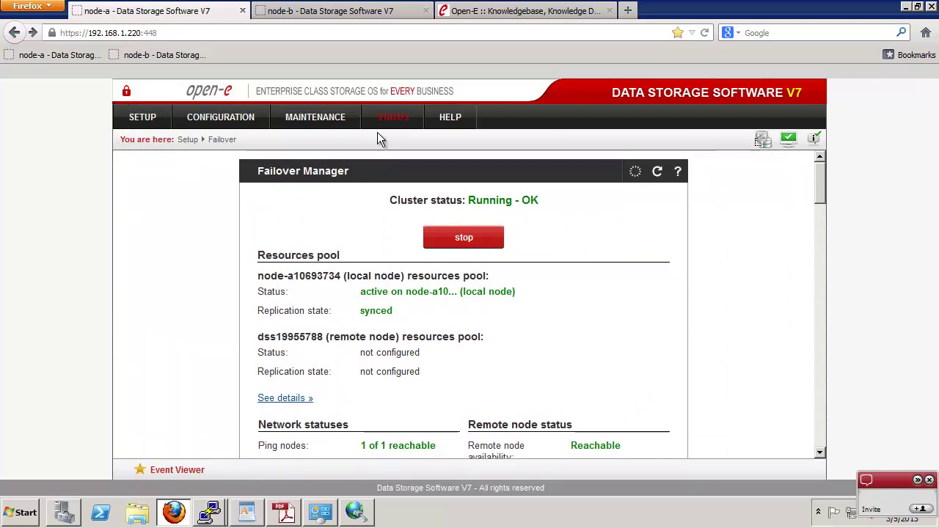
left_click(488, 238)
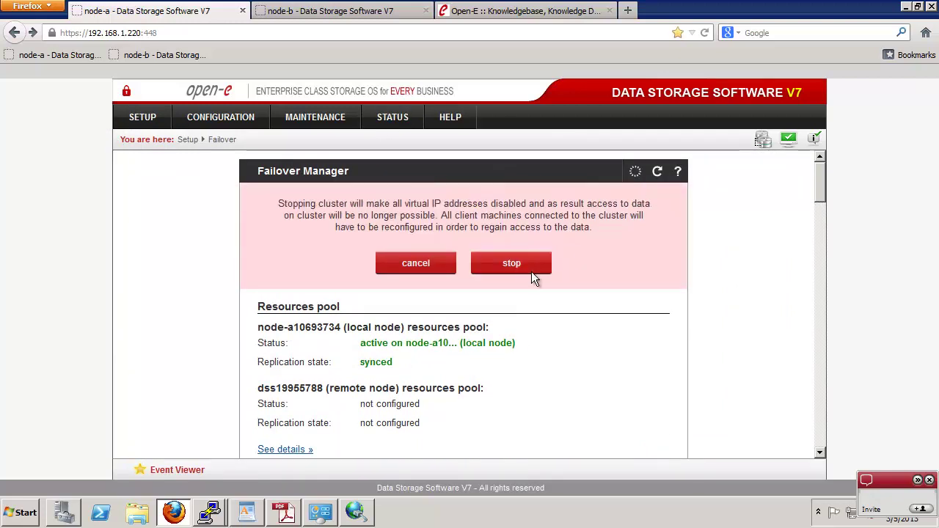
left_click(508, 265)
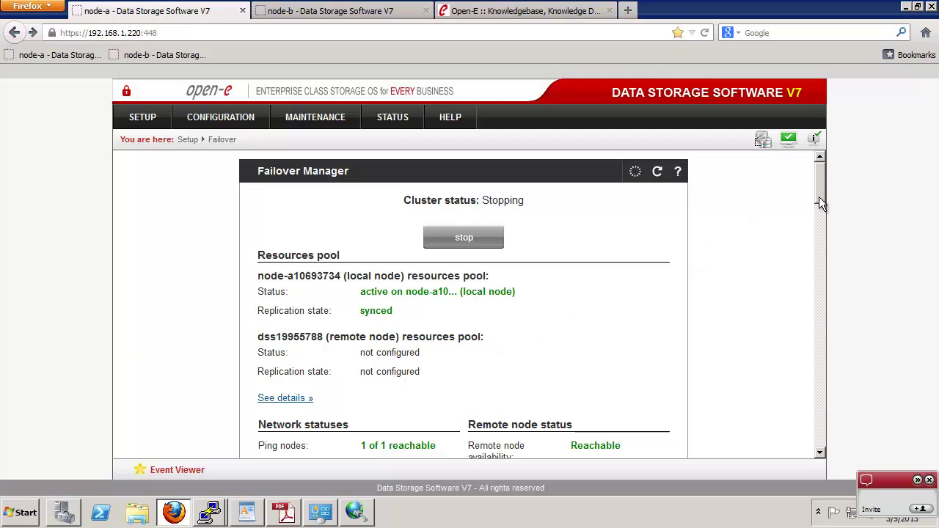
left_click_drag(819, 196, 813, 285)
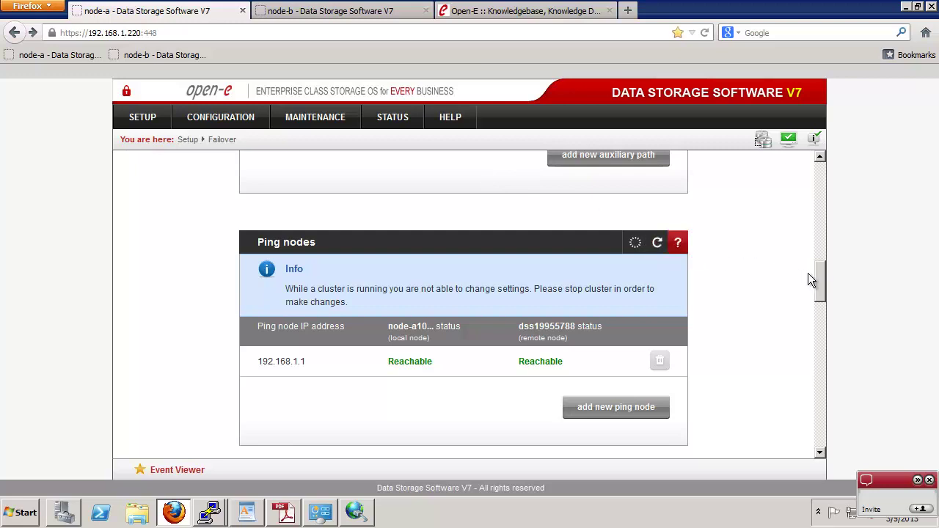
Review the virtual IP addresses and status of both nodes in the Resources pool manager.
left_click_drag(823, 283, 816, 353)
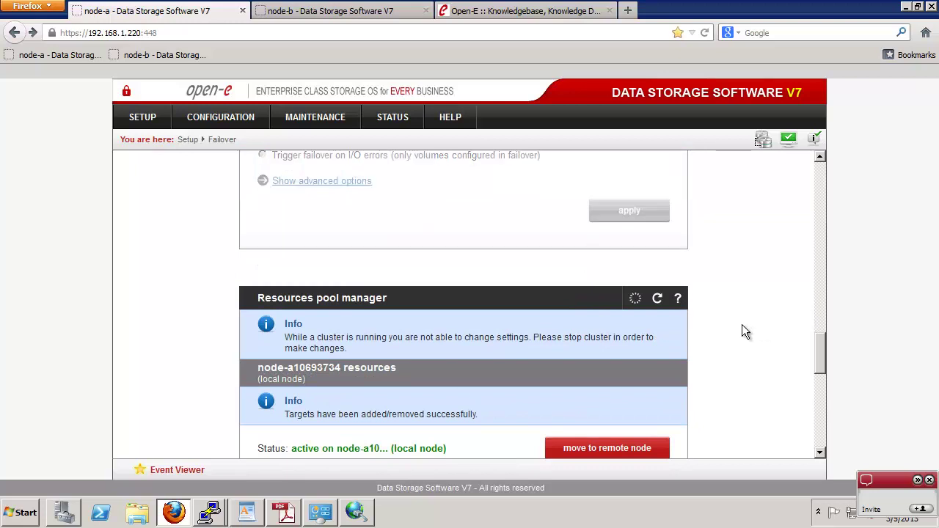
scroll(742, 325, "down", 3)
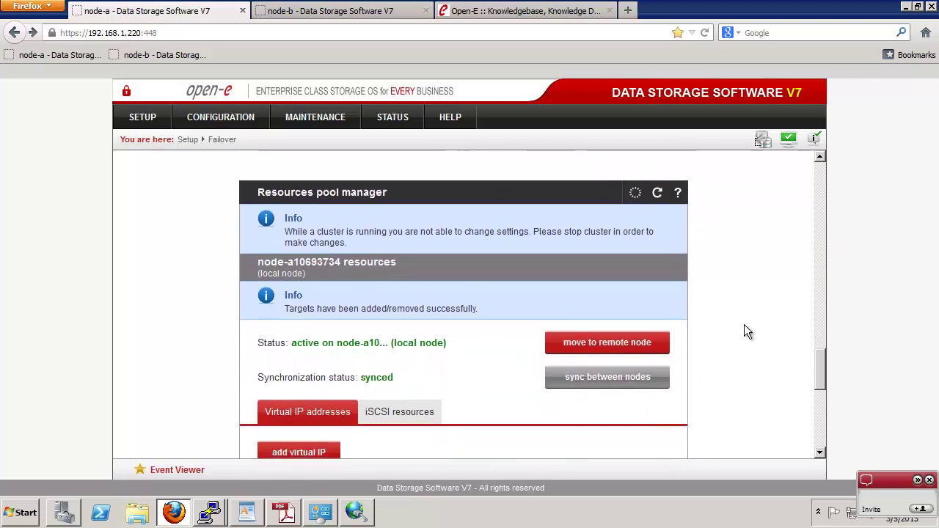
left_click_drag(820, 363, 820, 369)
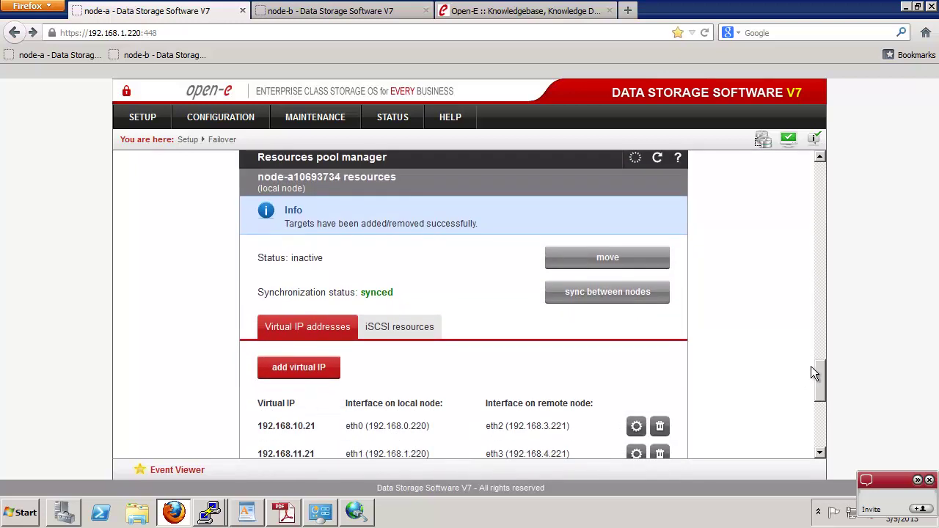
scroll(811, 370, "down", 5)
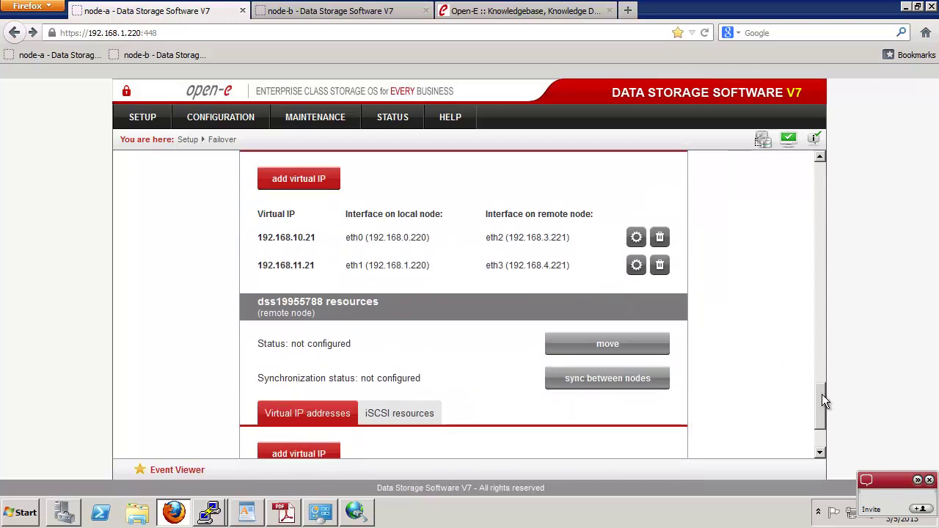
left_click_drag(819, 403, 817, 164)
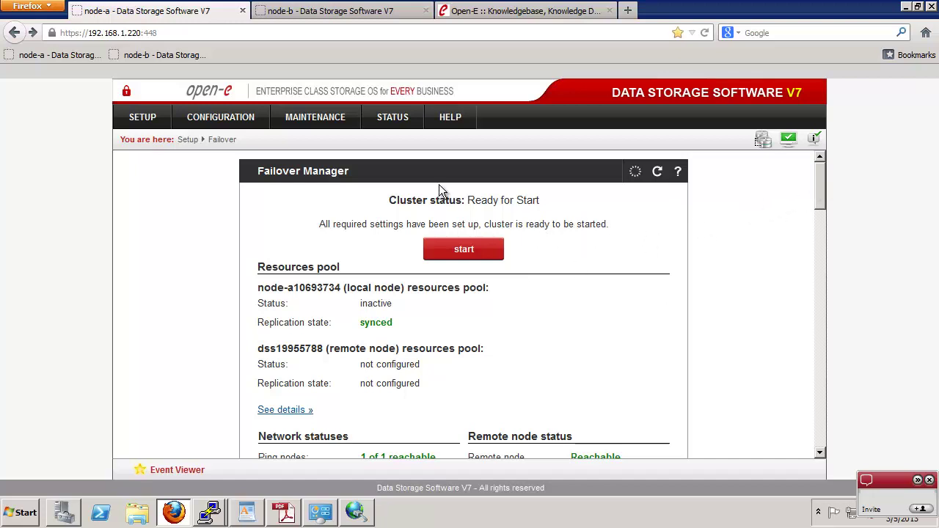
Open node-a's volume replication settings and stop the t1-b-to-a_reverse replication task.
left_click(204, 115)
mouse_move(234, 141)
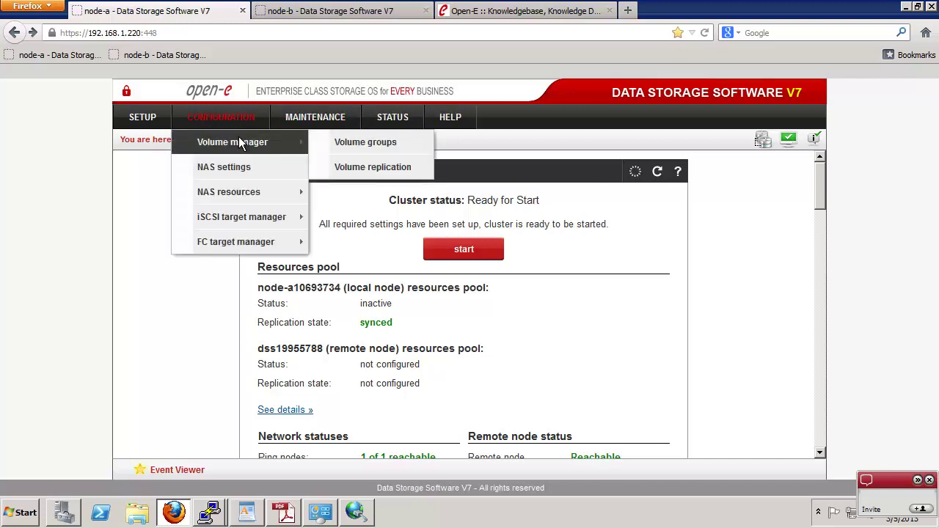
left_click(370, 170)
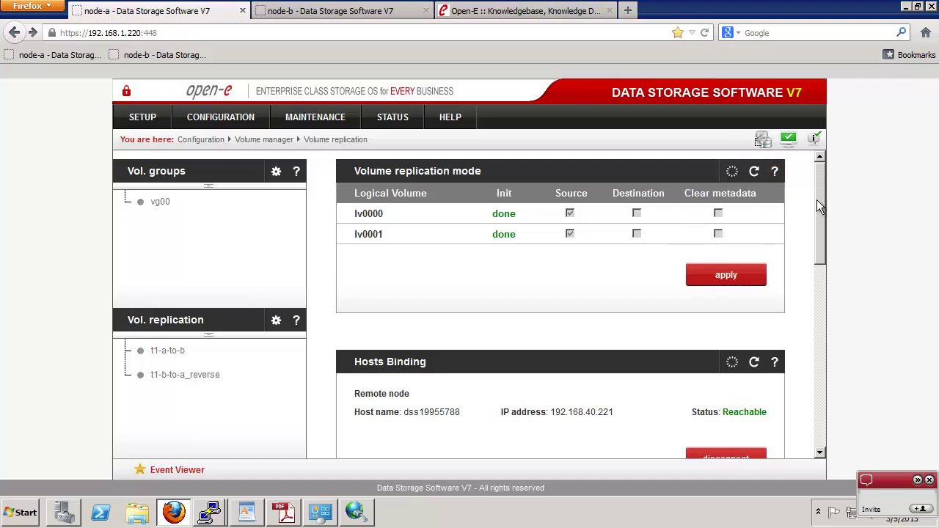
left_click_drag(817, 201, 817, 434)
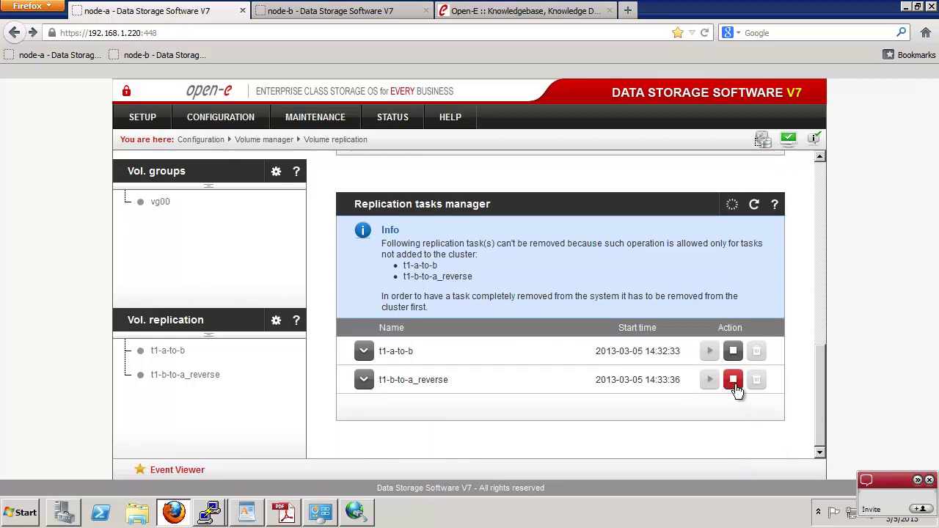
left_click(733, 380)
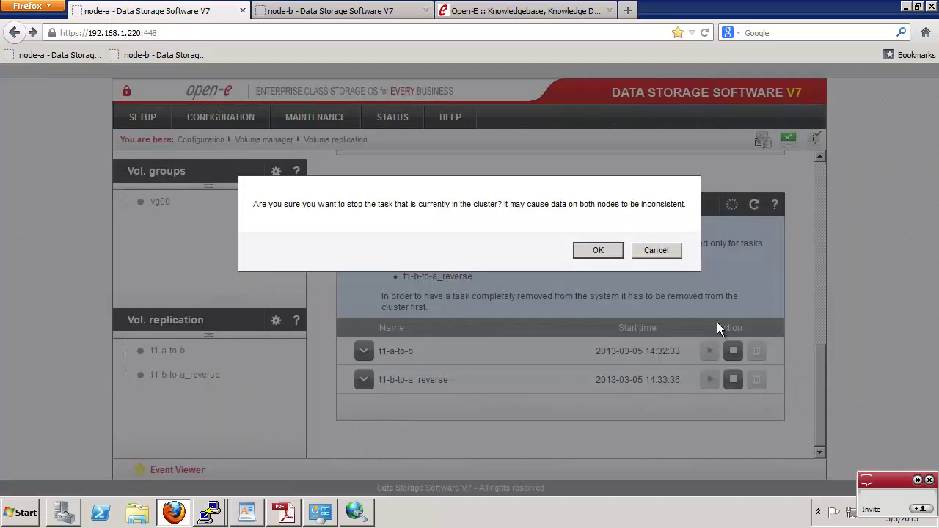
left_click(597, 252)
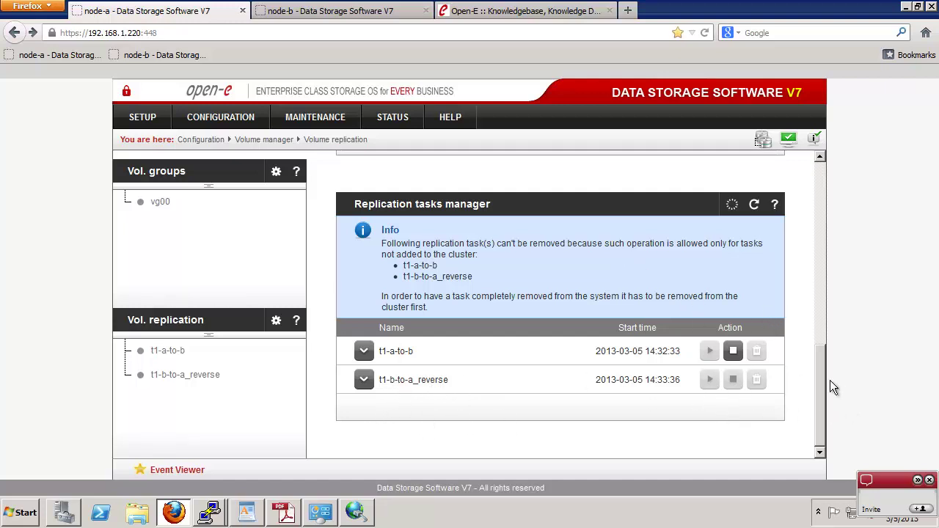
Set logical volume lv0001 on node-a to Destination replication mode and apply the change.
left_click_drag(824, 393, 820, 180)
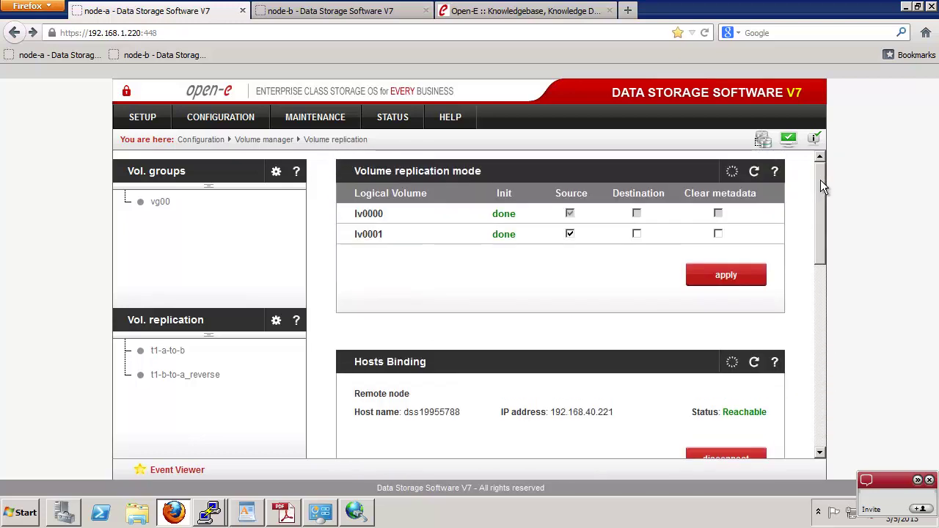
left_click(636, 234)
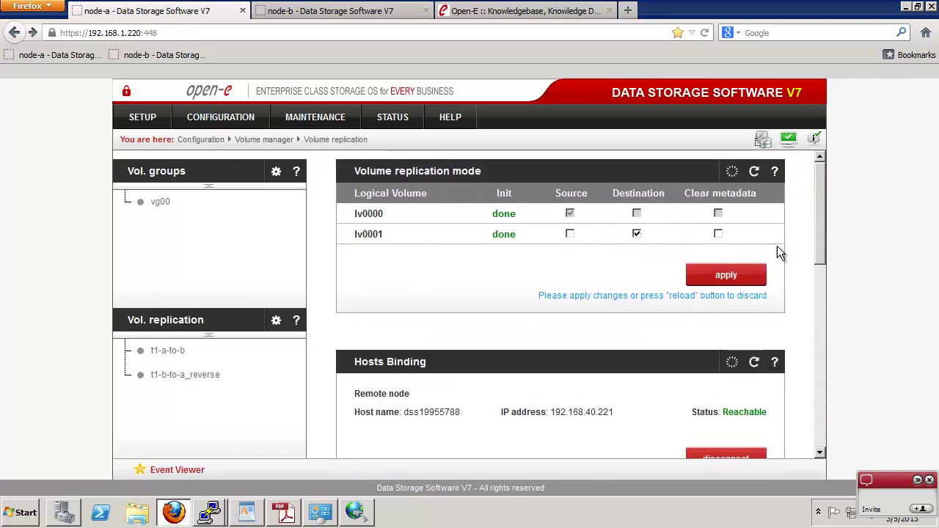
left_click(717, 277)
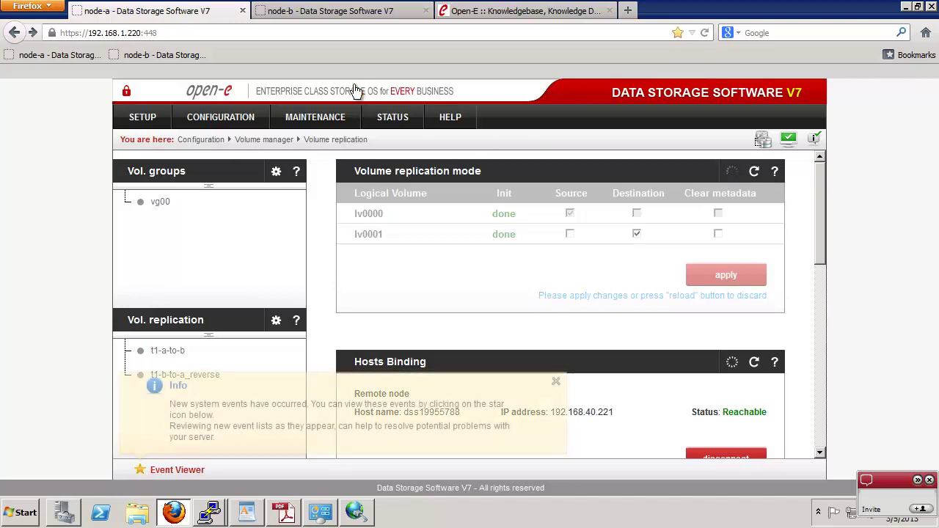
Switch to node-b's volume replication settings and apply Source mode to logical volume lv0001.
left_click(335, 15)
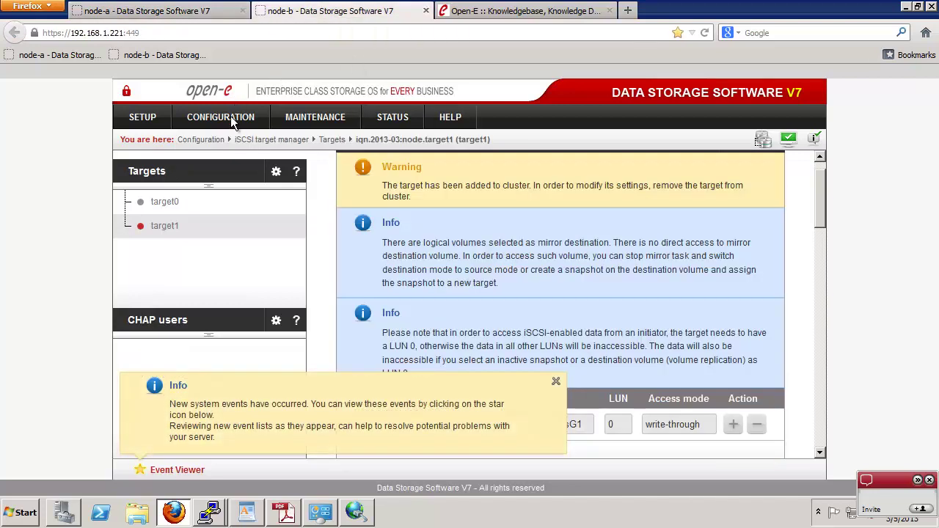
left_click(231, 119)
mouse_move(293, 143)
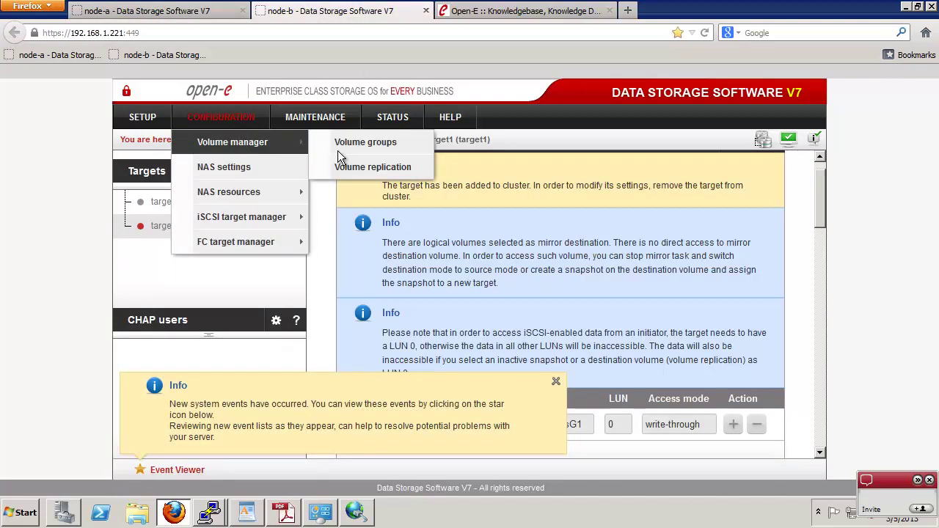
left_click(360, 167)
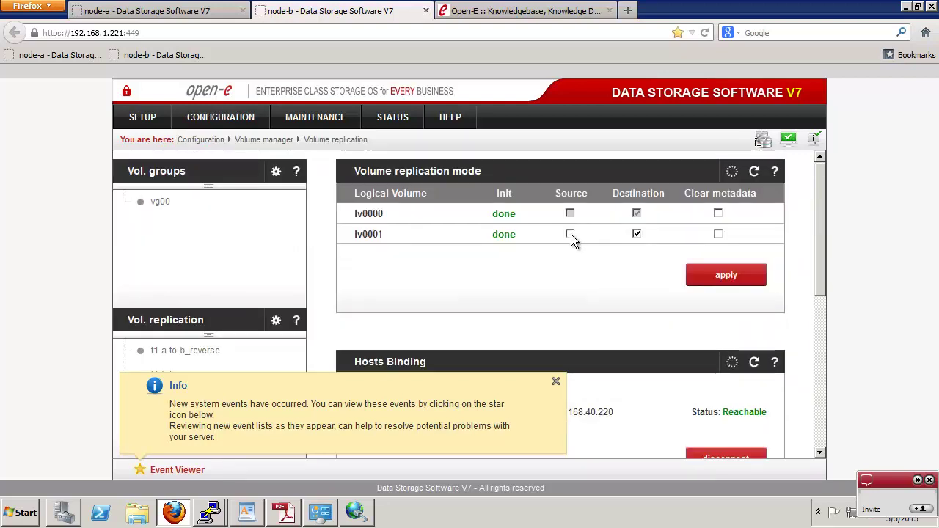
left_click(570, 234)
left_click(722, 271)
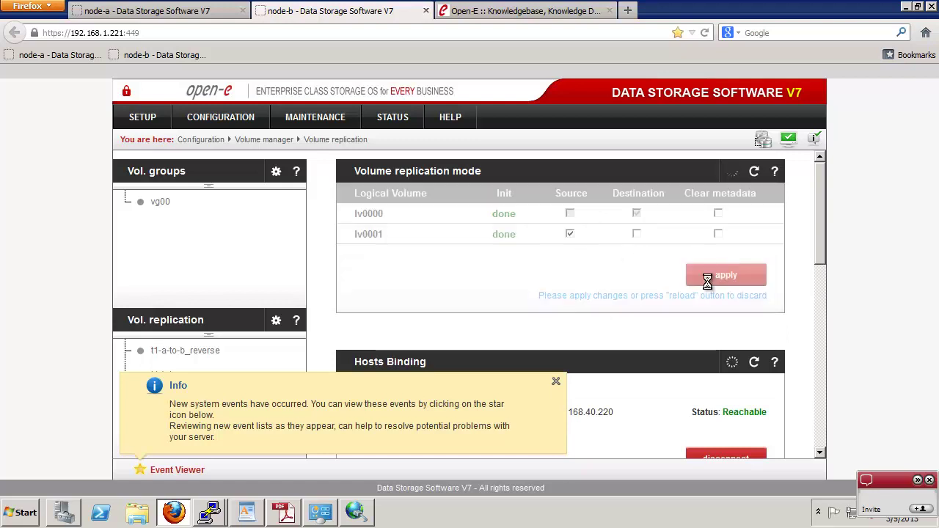
Dismiss the system events notice and start the t1-b-to-a replication task on node-b.
left_click(556, 382)
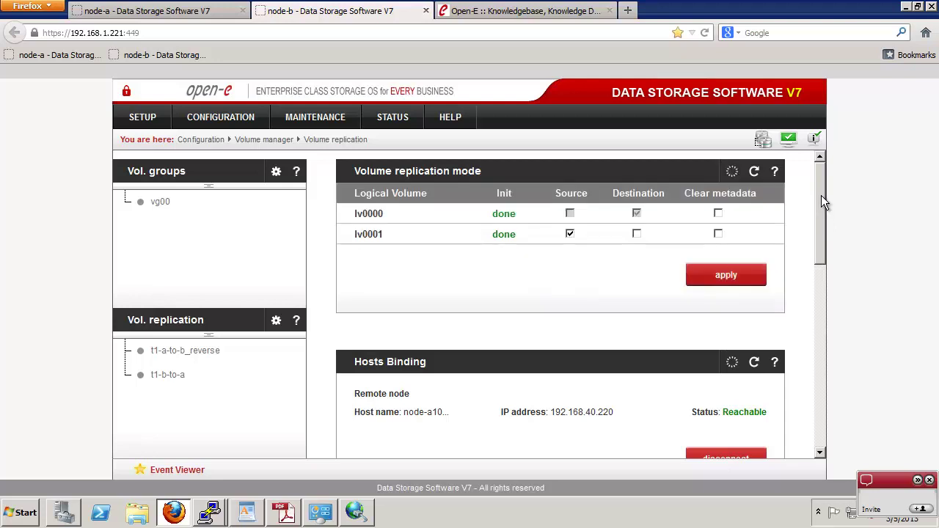
left_click_drag(821, 191, 818, 444)
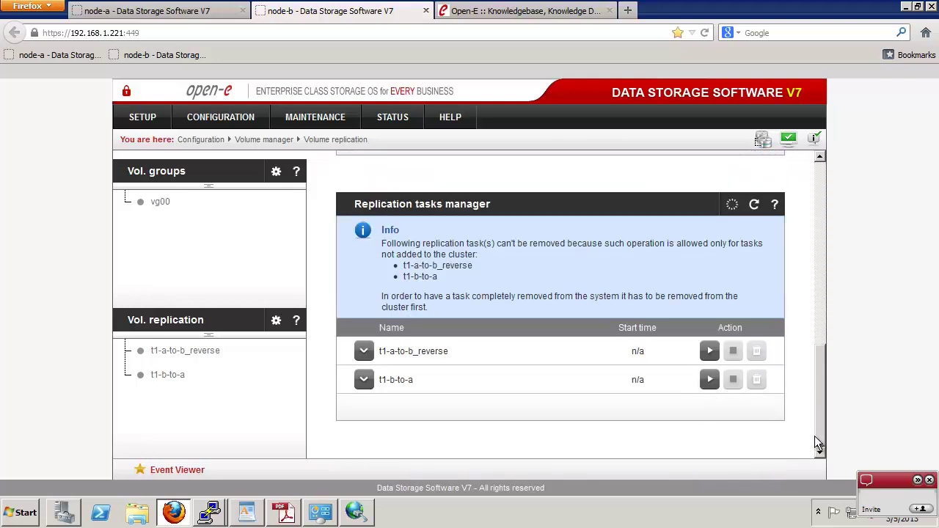
left_click(709, 379)
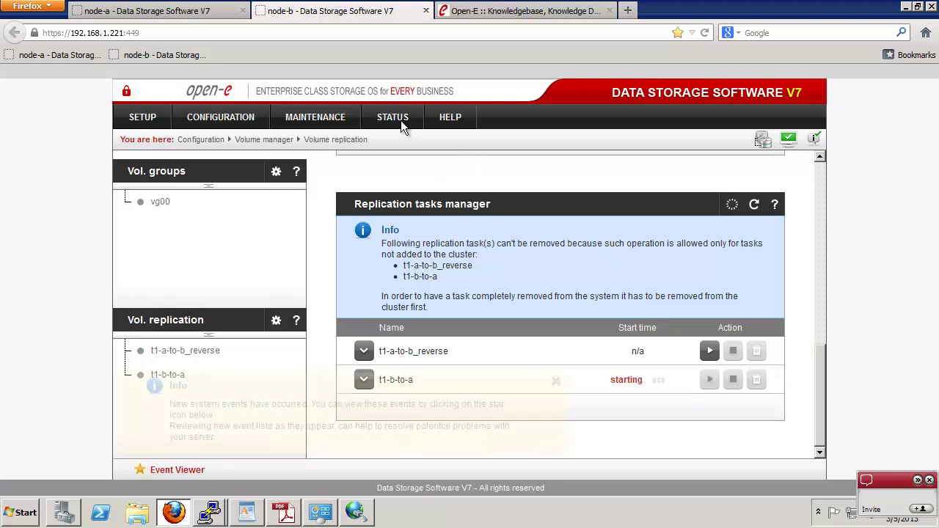
Open node-b's task status page and reload the running tasks until t1-b-to-a is listed.
mouse_move(393, 118)
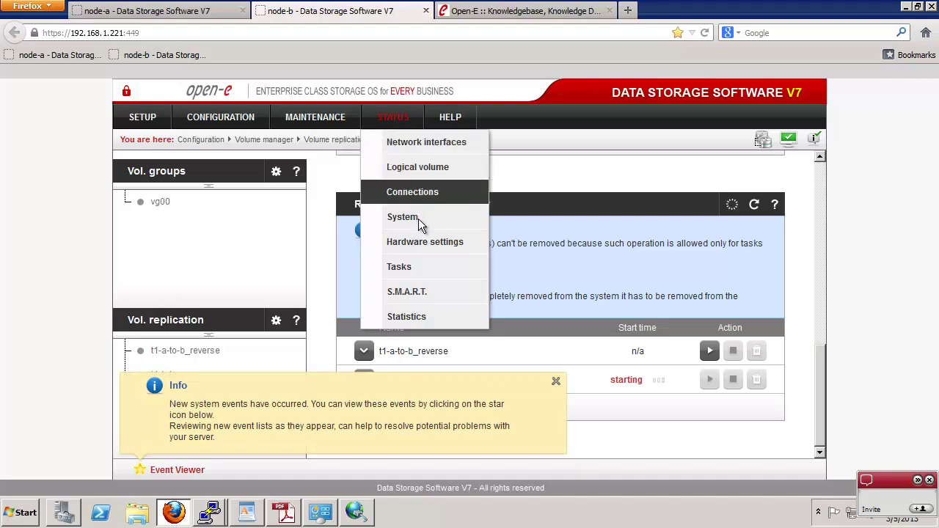
left_click(416, 266)
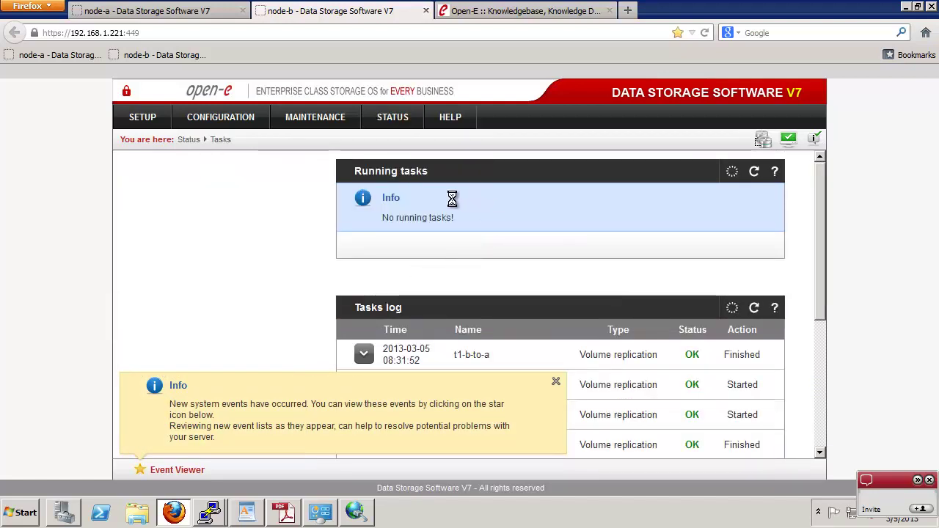
left_click(555, 381)
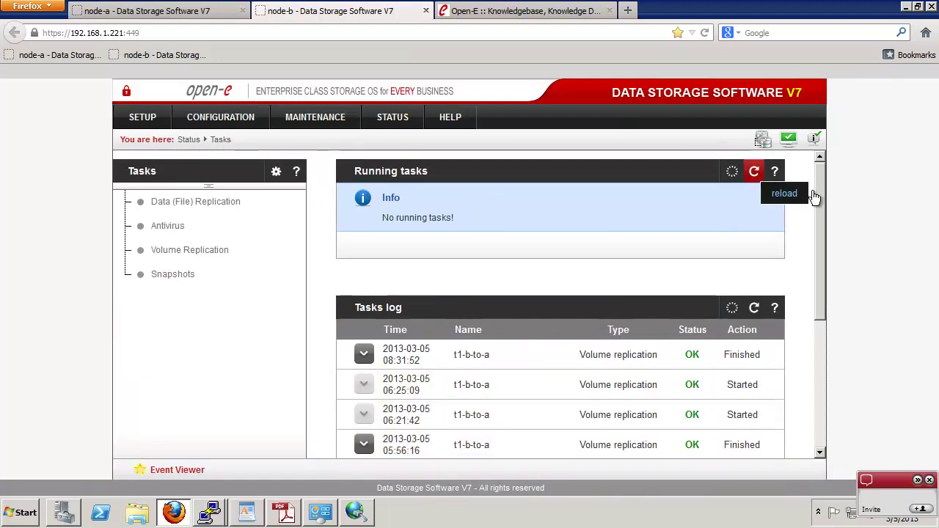
left_click(753, 171)
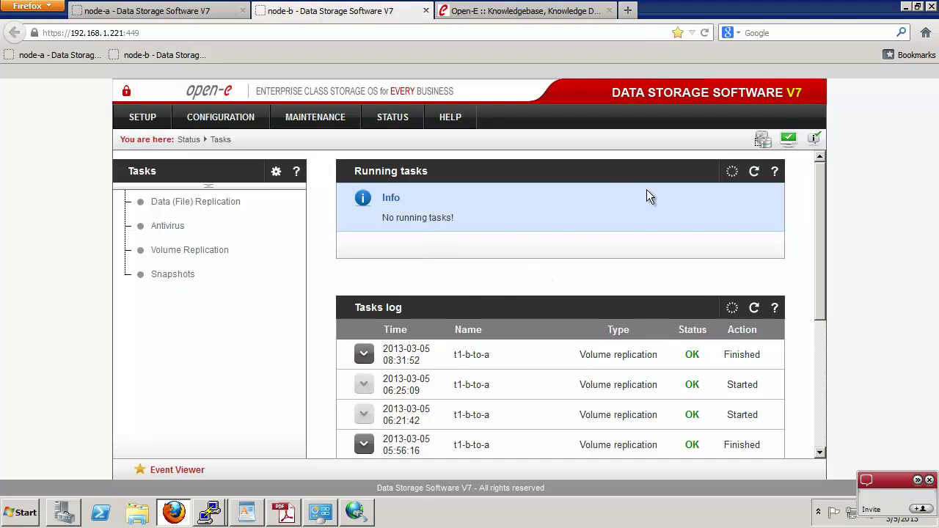
left_click(755, 173)
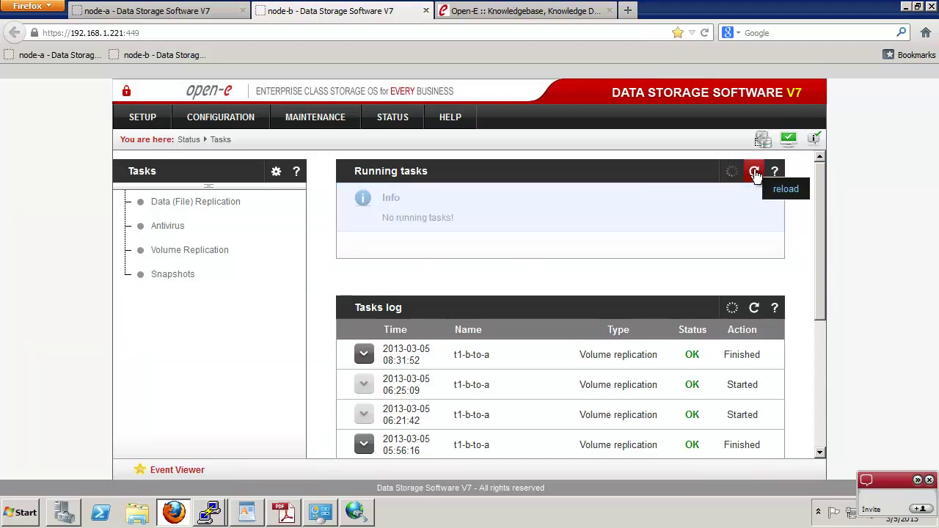
left_click(755, 173)
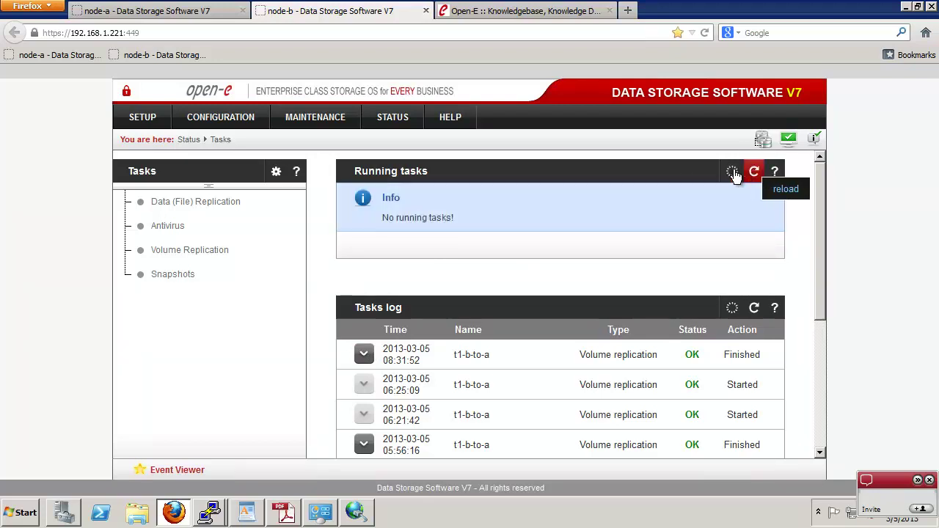
left_click(755, 172)
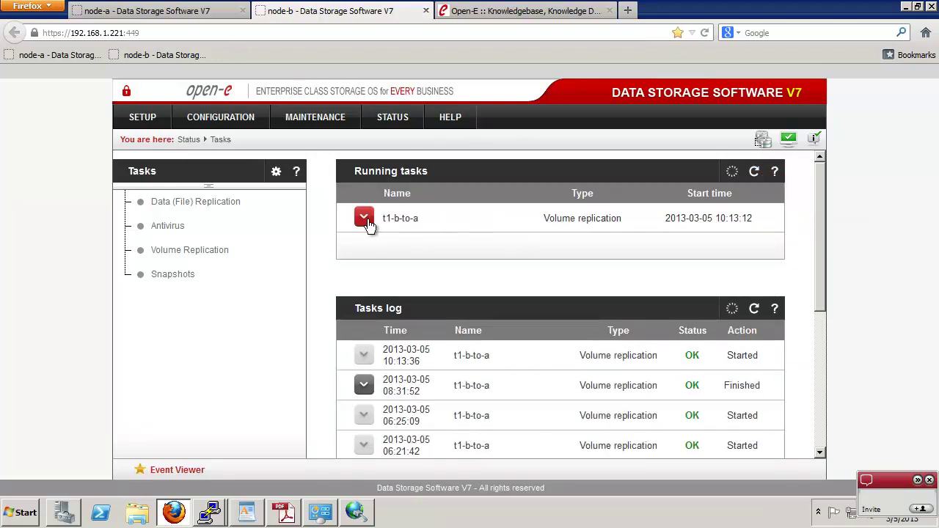
Expand the running t1-b-to-a task and check the source and destination consistency of lv0001.
left_click(365, 220)
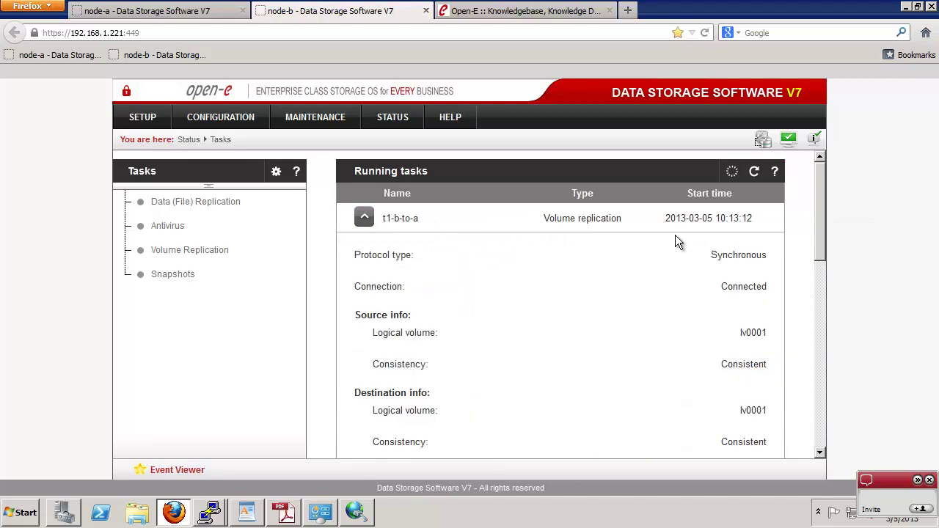
scroll(675, 235, "down", 2)
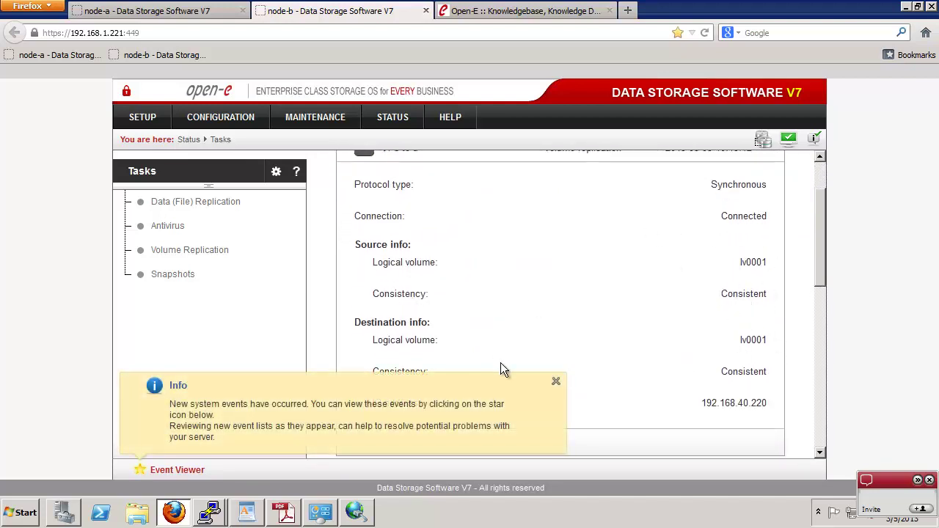
left_click(555, 382)
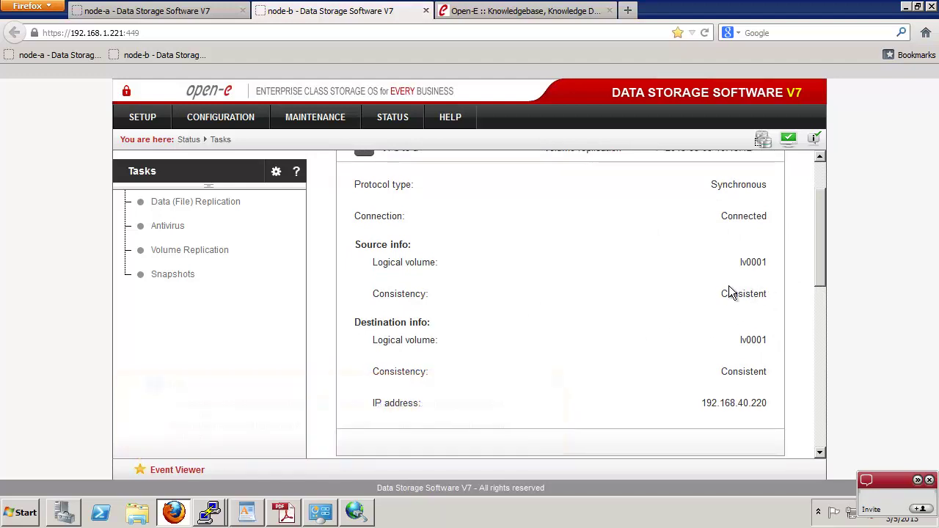
left_click_drag(720, 299, 765, 301)
left_click_drag(821, 287, 822, 203)
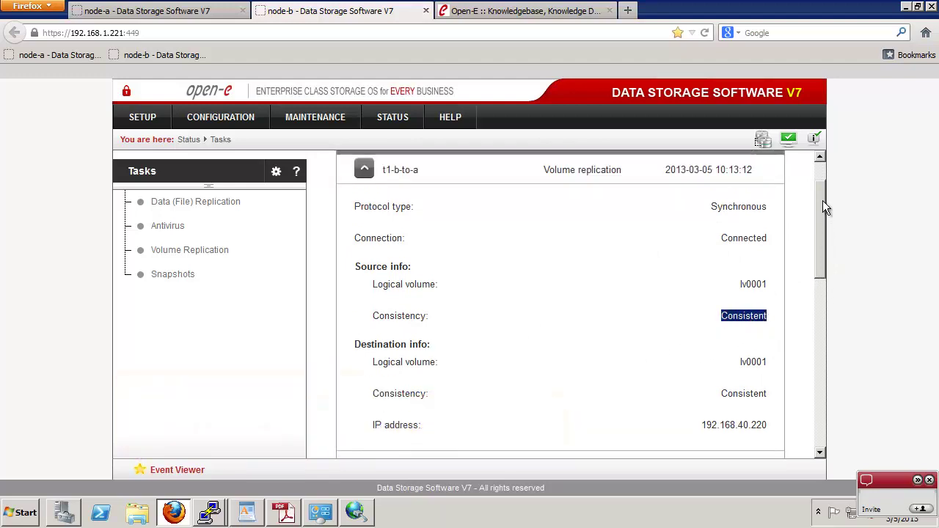
Return to node-a's Failover settings and dismiss the system events notice.
left_click(146, 11)
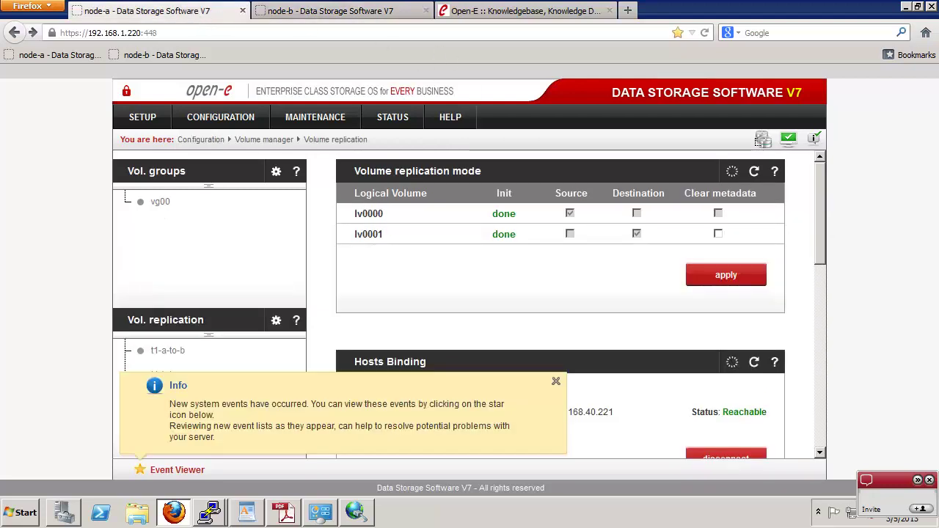
mouse_move(146, 119)
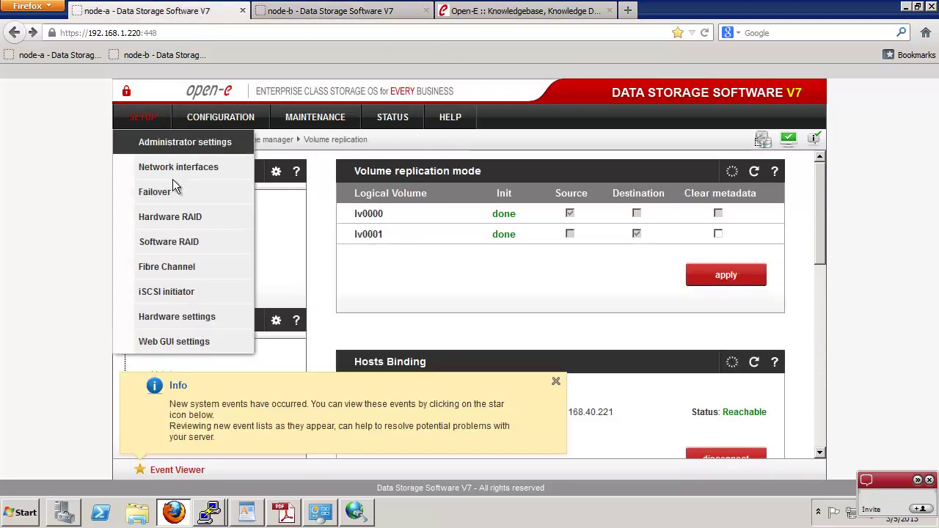
left_click(172, 190)
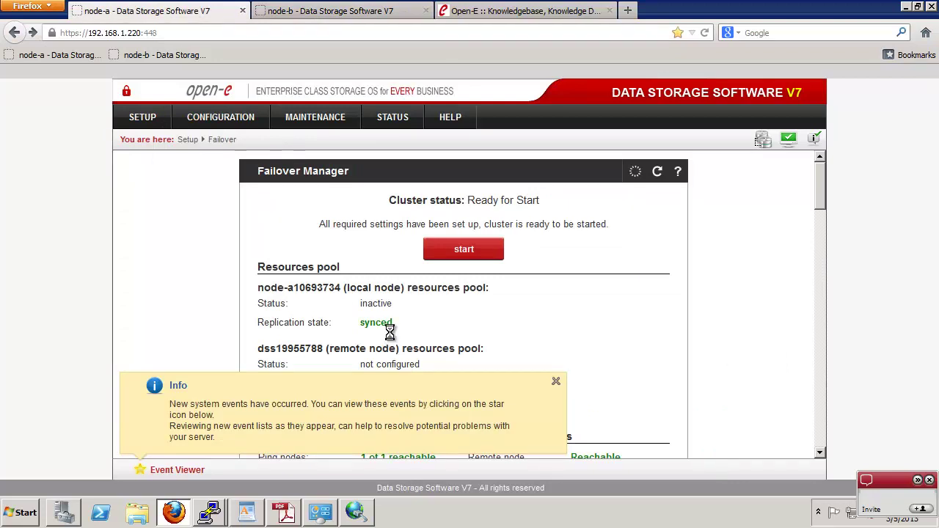
left_click(557, 385)
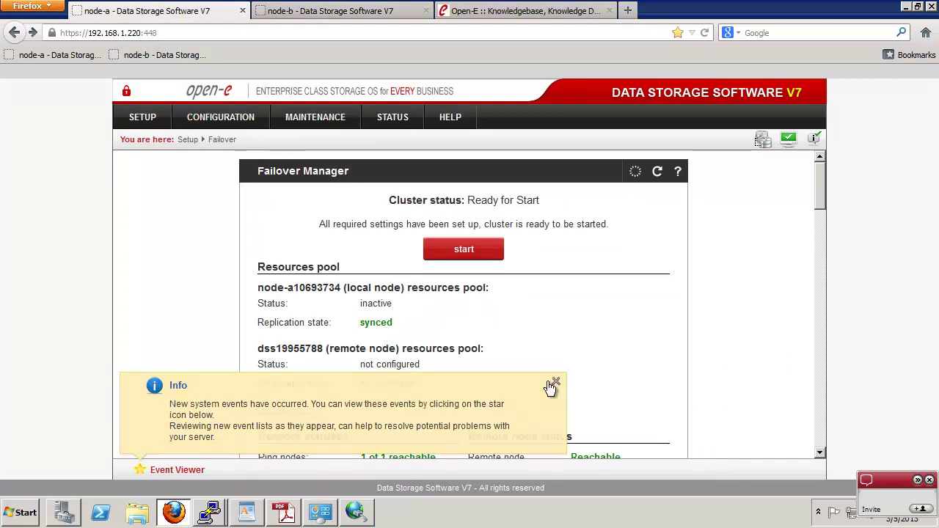
Remove target1 from the local node's iSCSI resources in node-a's resources pool manager.
left_click_drag(824, 176, 813, 415)
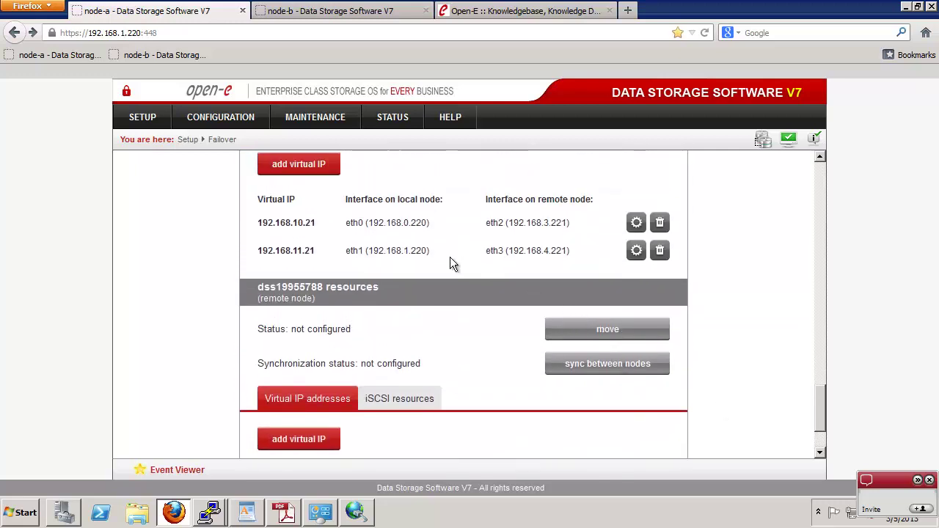
scroll(442, 250, "up", 1)
scroll(415, 169, "up", 1)
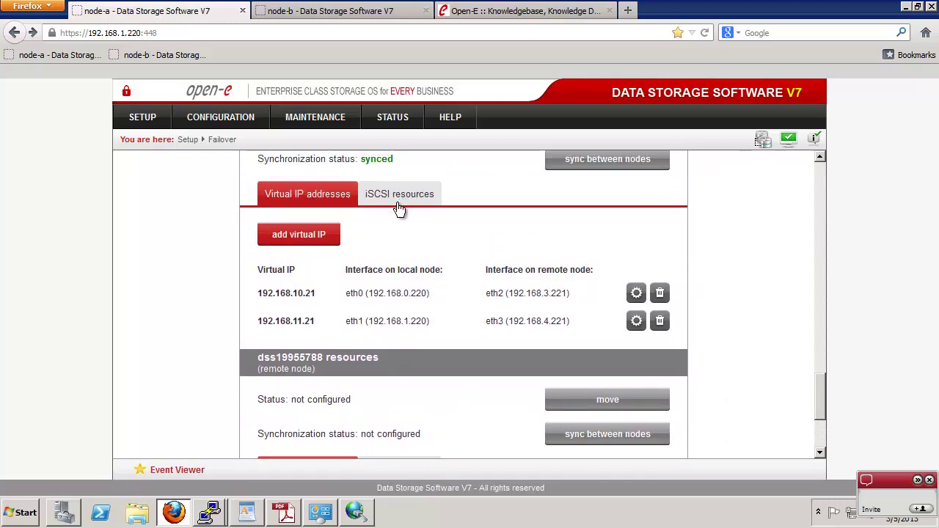
left_click(397, 198)
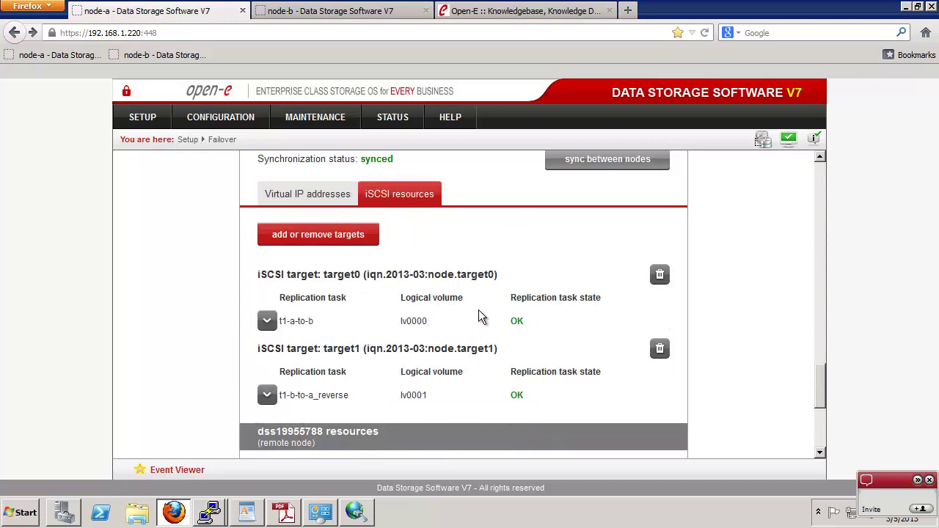
left_click(658, 348)
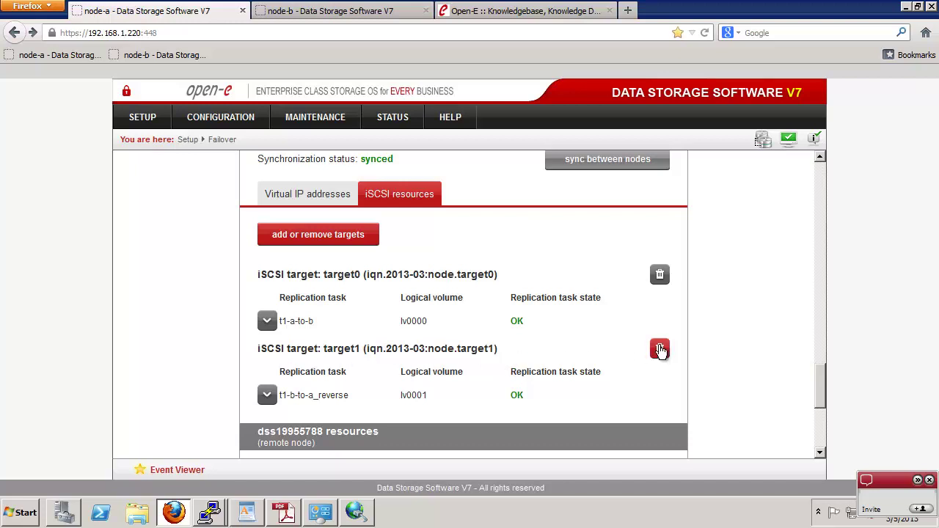
left_click(659, 349)
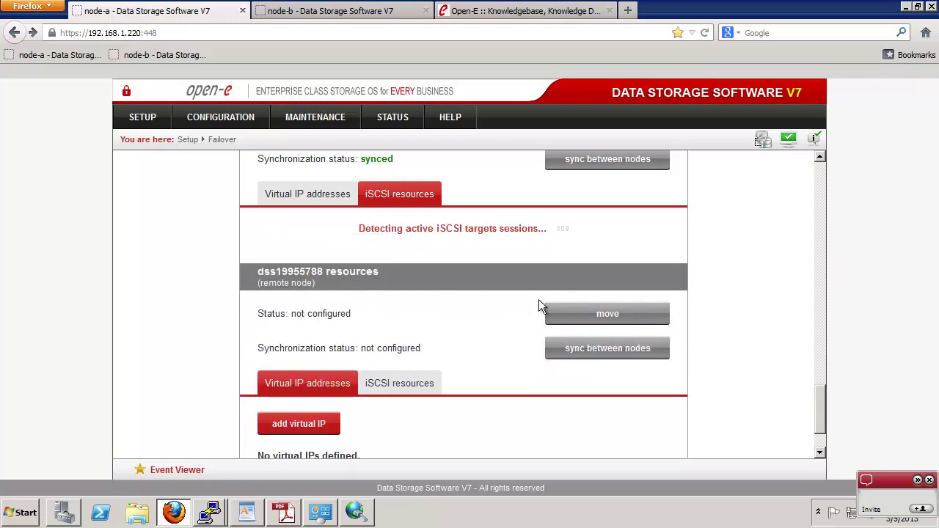
left_click(506, 301)
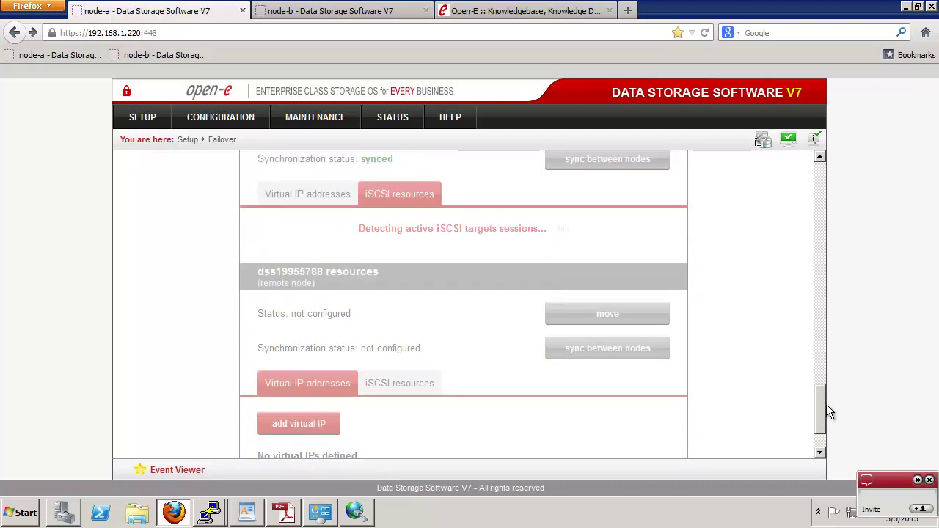
scroll(819, 381, "up", 5)
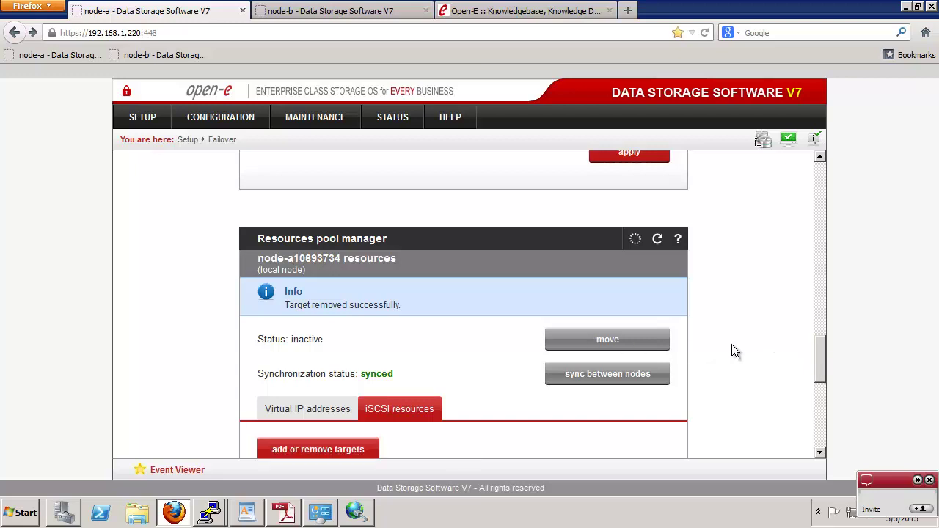
scroll(740, 349, "down", 5)
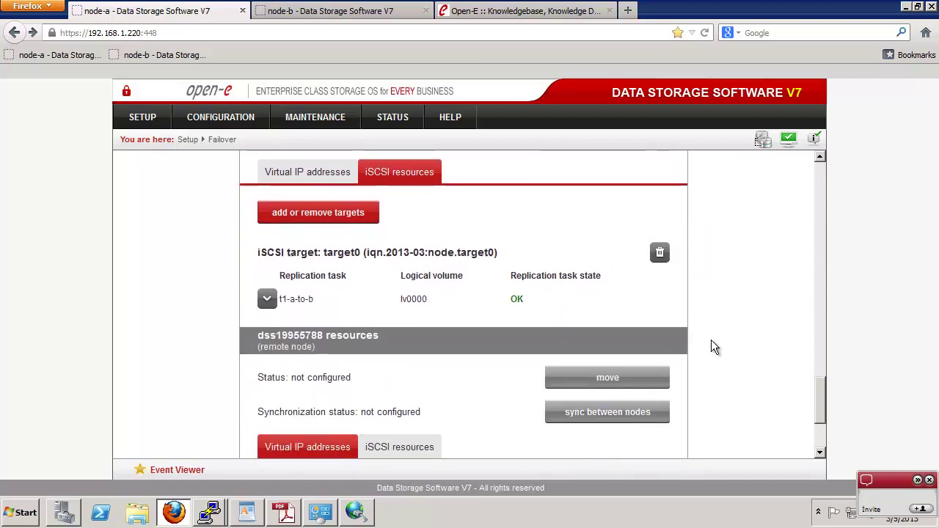
scroll(711, 339, "down", 2)
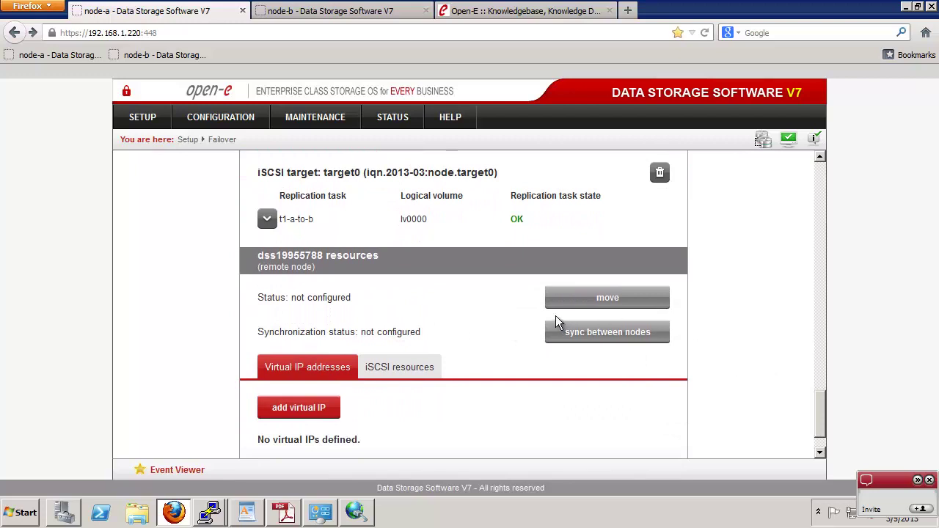
Switch to the PDF in Adobe Reader and compare the active-passive and active-active hardware diagrams, including the storage client's iSCSI interfaces.
left_click(285, 516)
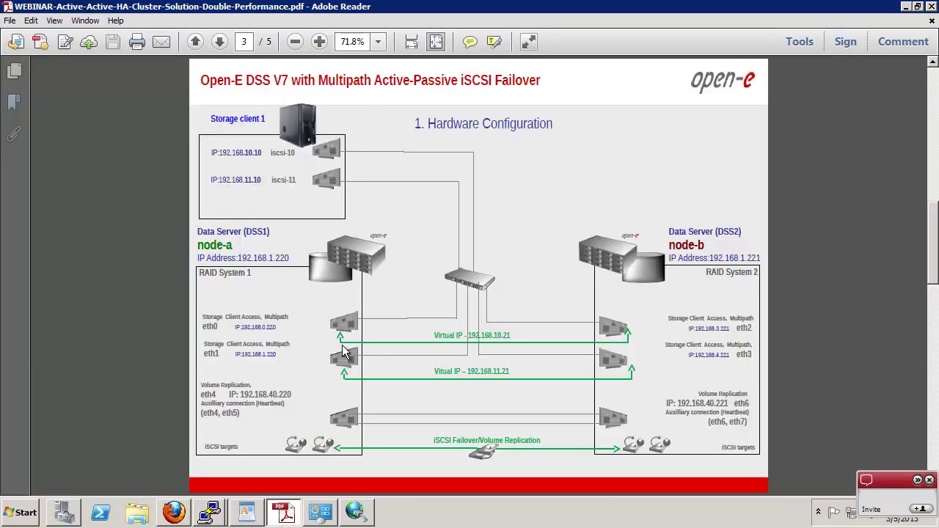
scroll(428, 264, "down", 1)
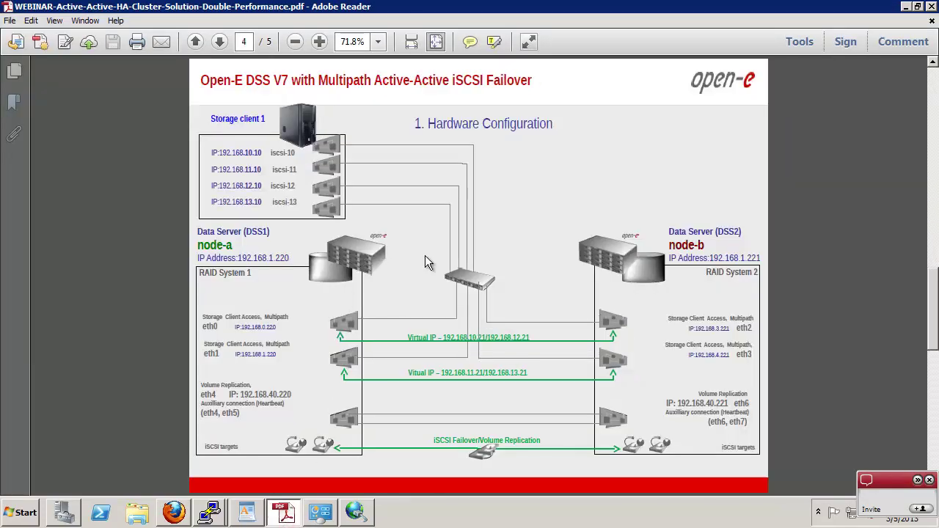
scroll(429, 264, "up", 1)
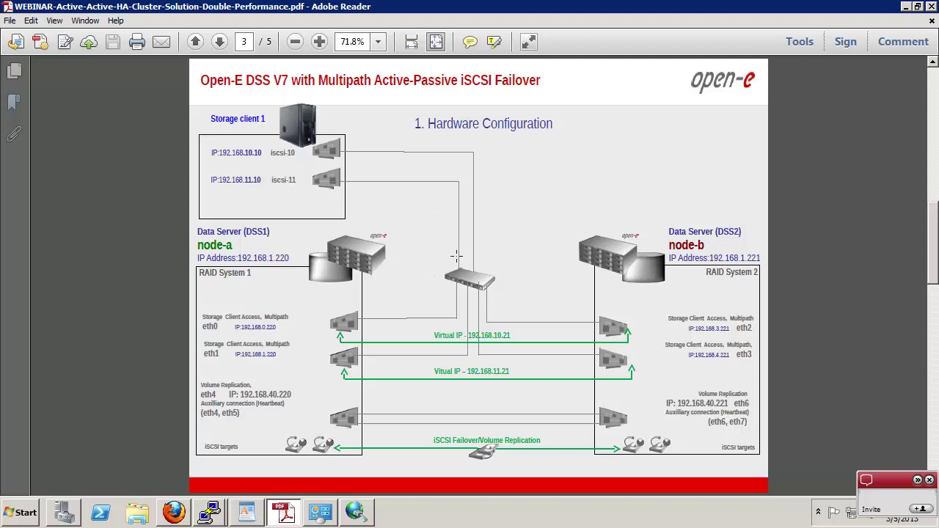
scroll(456, 255, "down", 1)
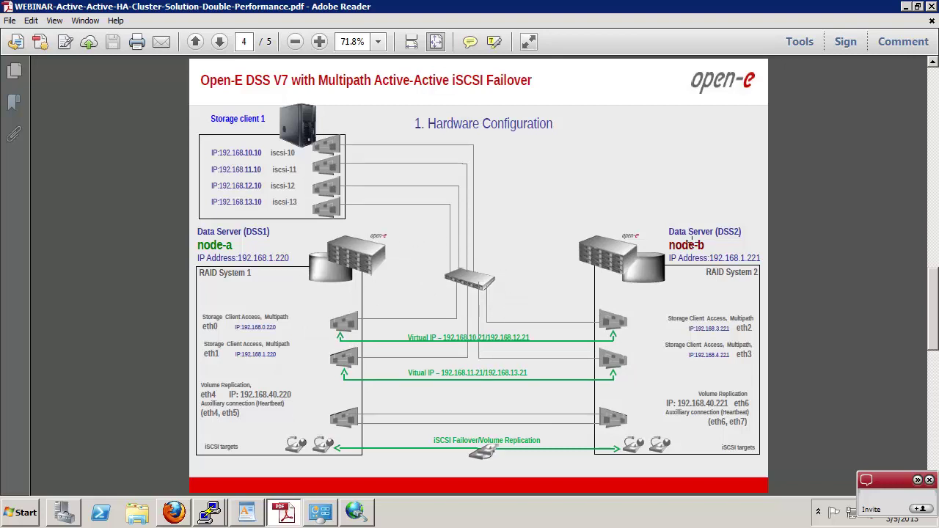
scroll(389, 332, "up", 2)
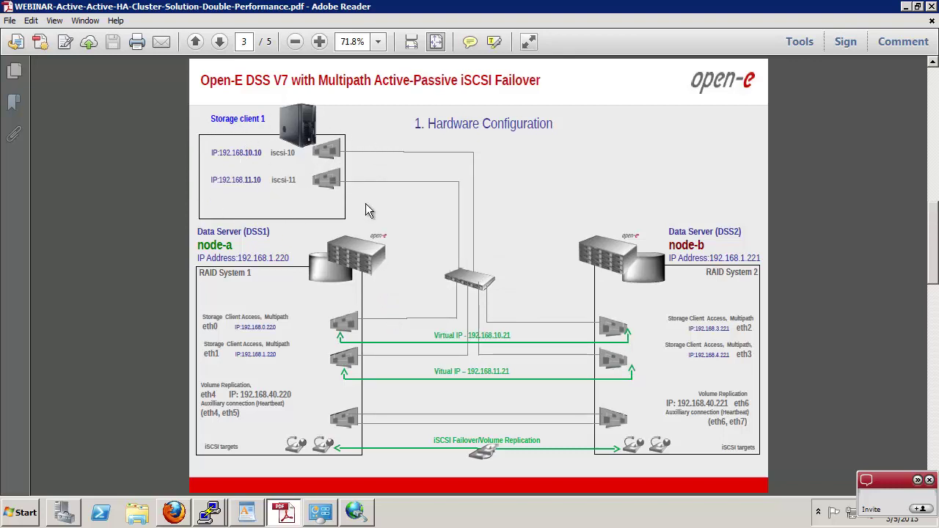
scroll(394, 181, "down", 2)
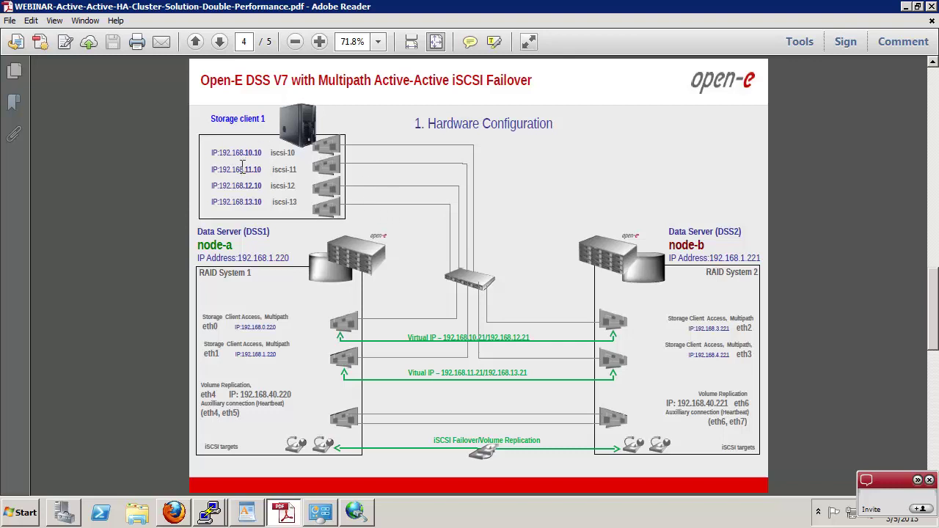
left_click_drag(248, 160, 296, 172)
left_click_drag(245, 187, 274, 194)
left_click(290, 187)
left_click_drag(273, 207, 300, 207)
Return to node-a's Failover page in Firefox and add iqn.2013-03:node.target1 to the remote node's iSCSI resources.
left_click(180, 518)
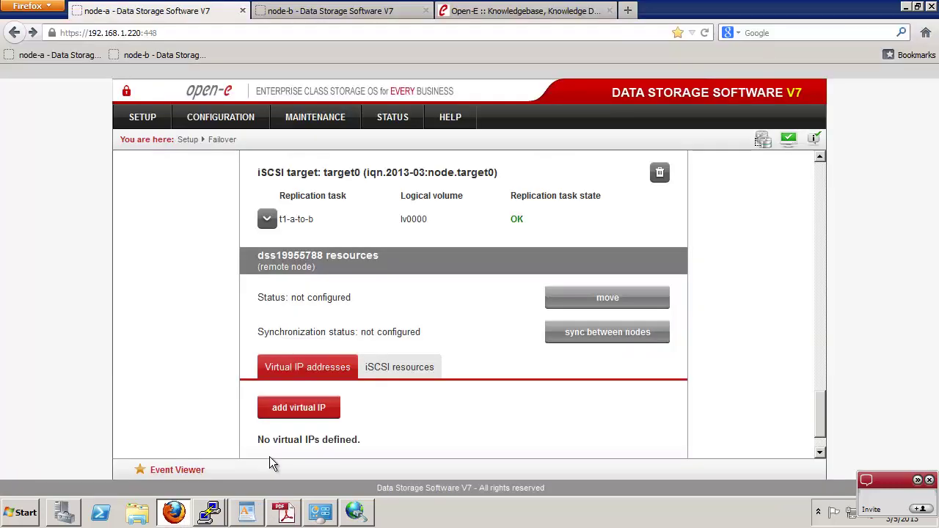
scroll(702, 355, "down", 2)
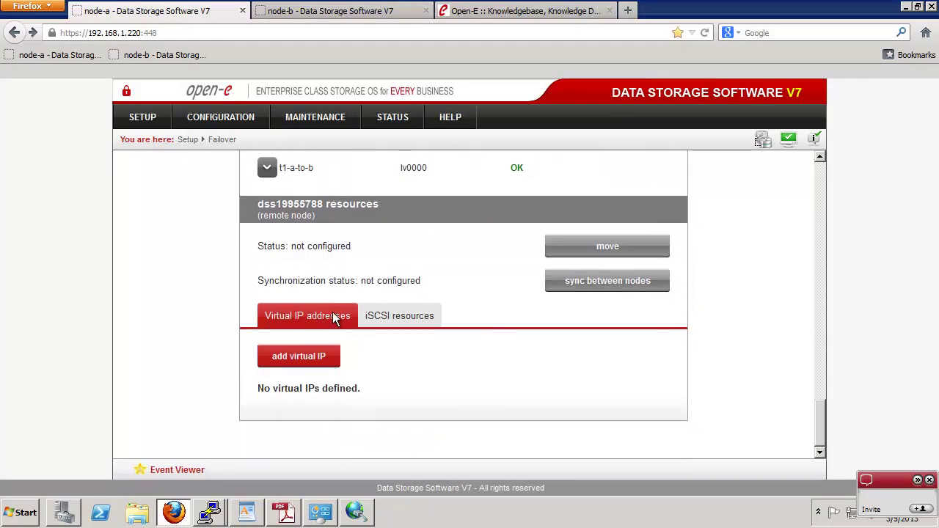
left_click(385, 317)
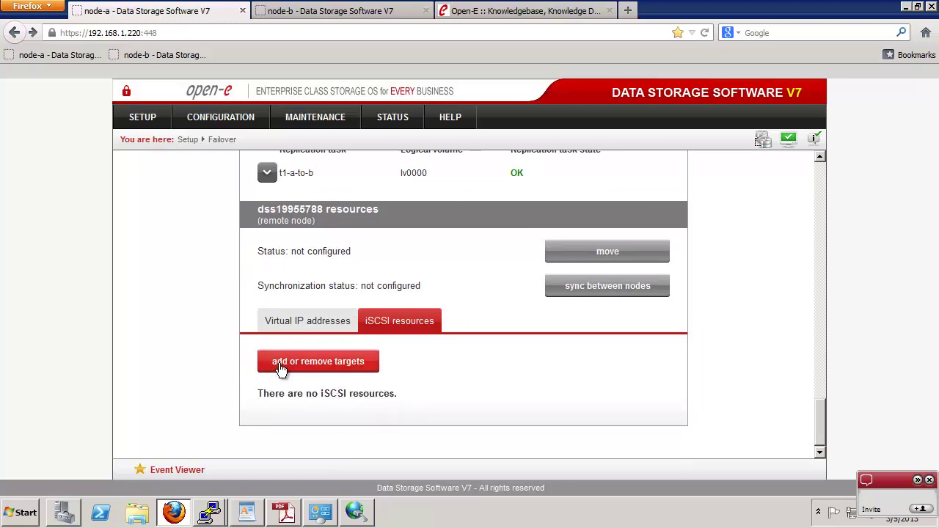
left_click(369, 365)
left_click(334, 372)
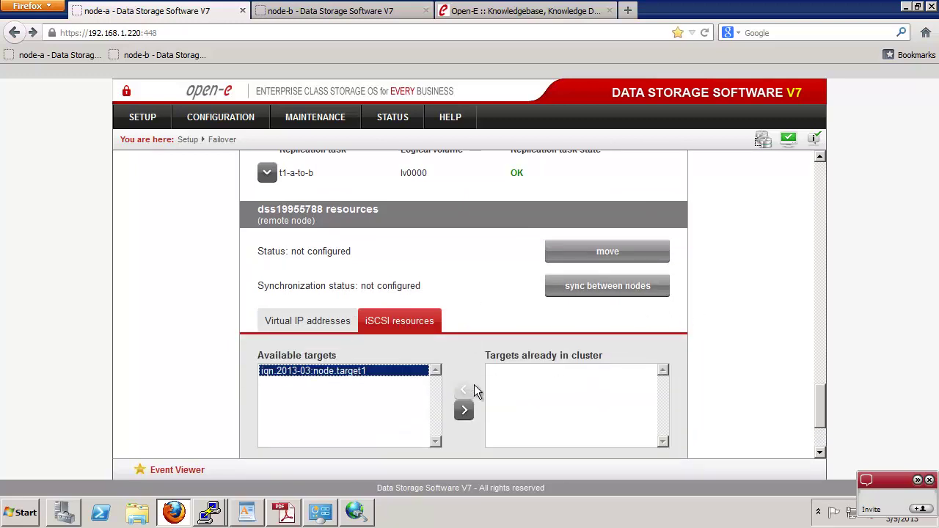
left_click(464, 412)
scroll(711, 380, "down", 3)
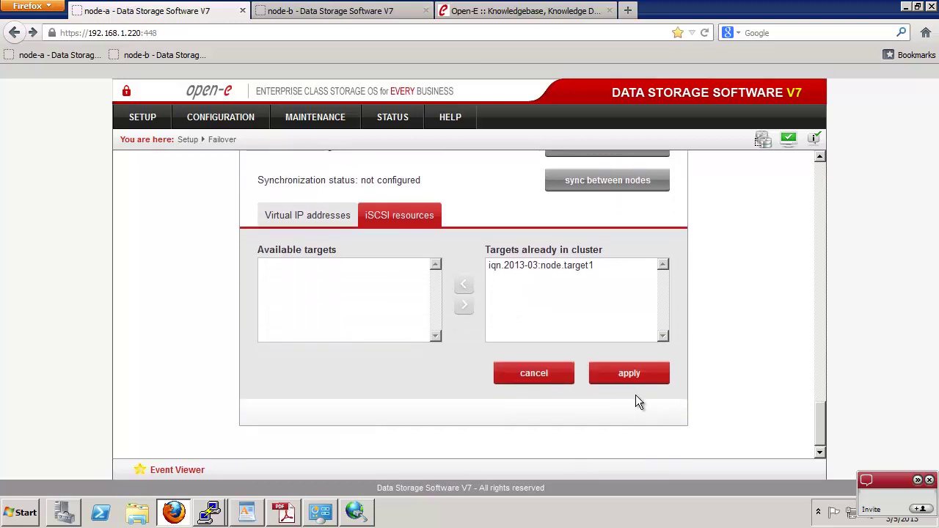
left_click(629, 368)
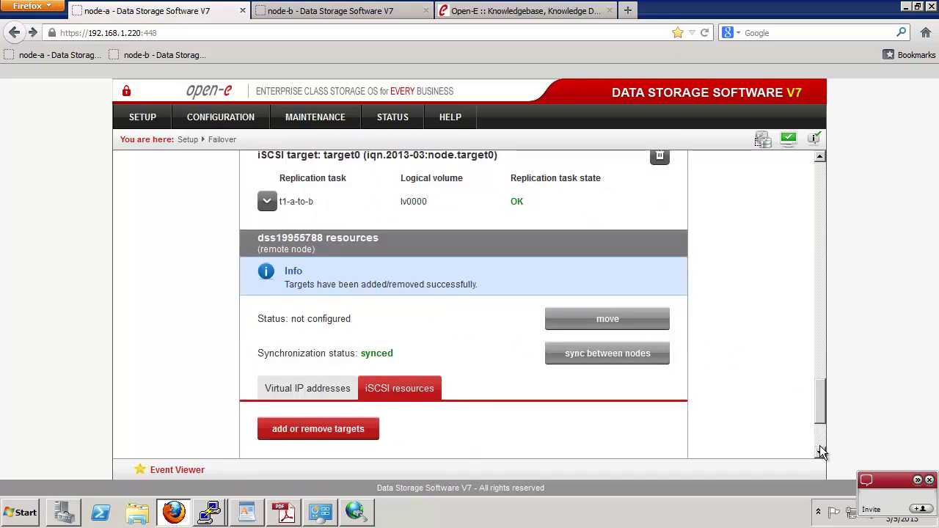
Show the virtual IP addresses of both the remote node's and the local node's resources.
left_click(310, 386)
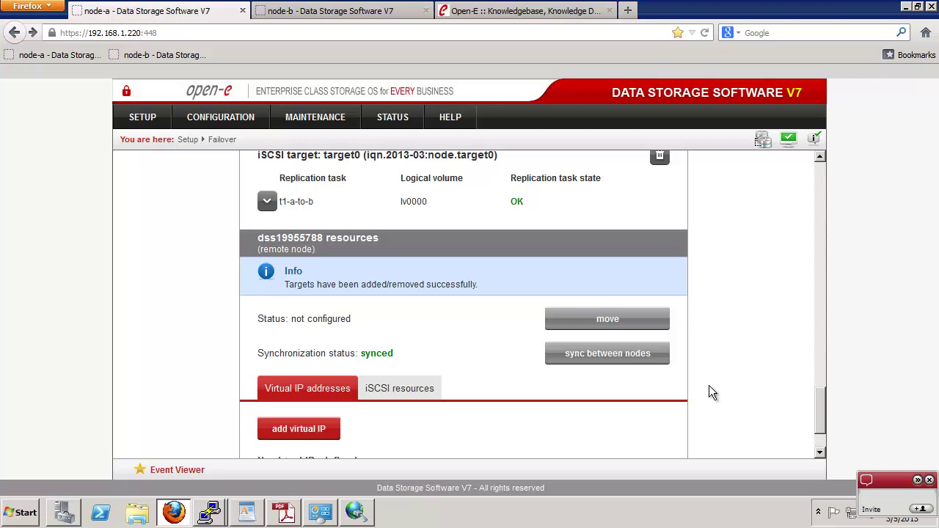
scroll(824, 399, "up", 5)
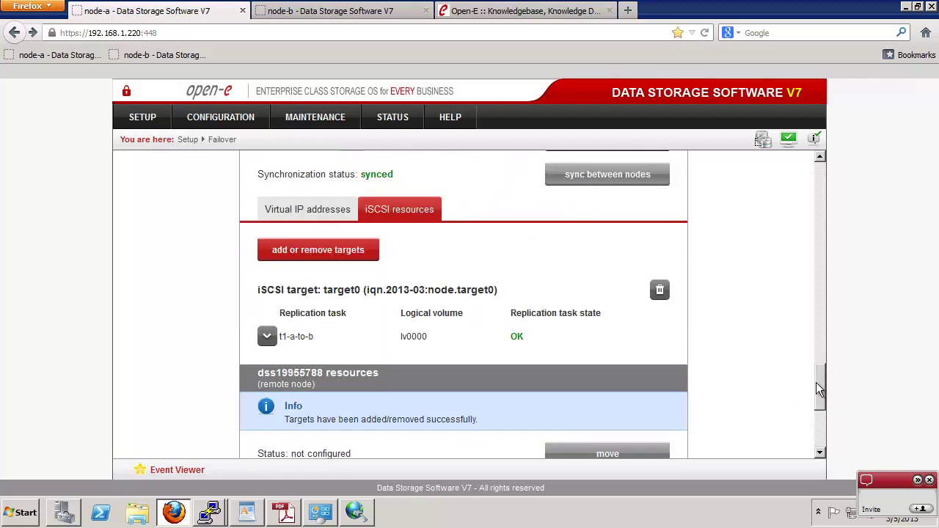
left_click(312, 255)
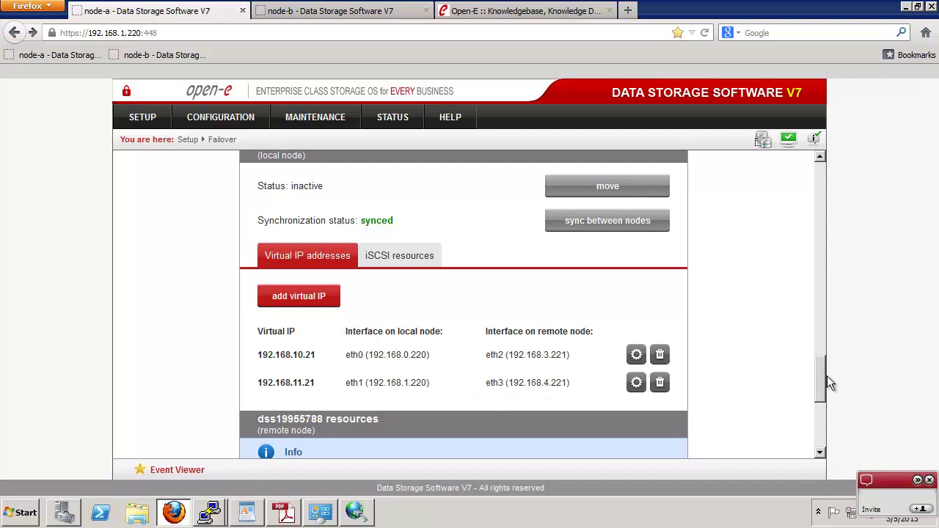
Start a new virtual IP for the remote node's resources, consult the PDF's active-active diagram, and enter the address 192.168.12.31.
left_click_drag(823, 393, 813, 440)
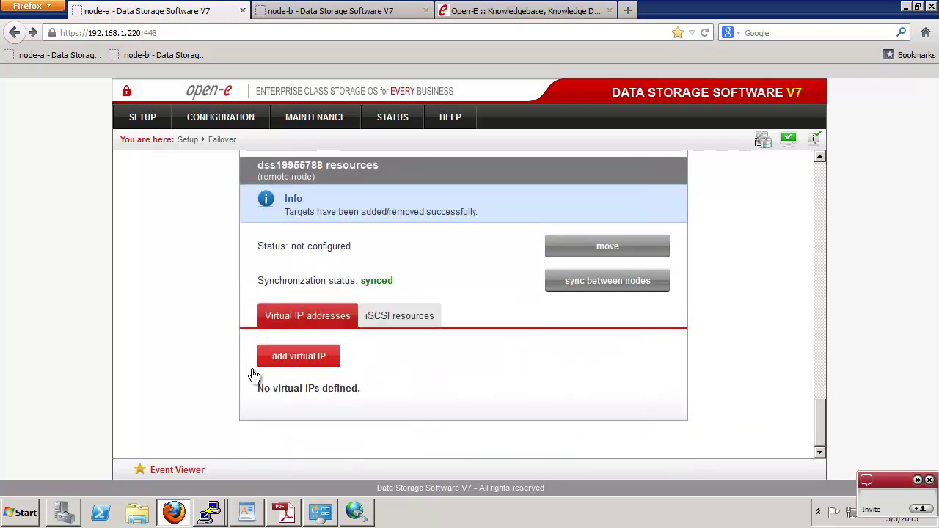
left_click(281, 370)
left_click(544, 341)
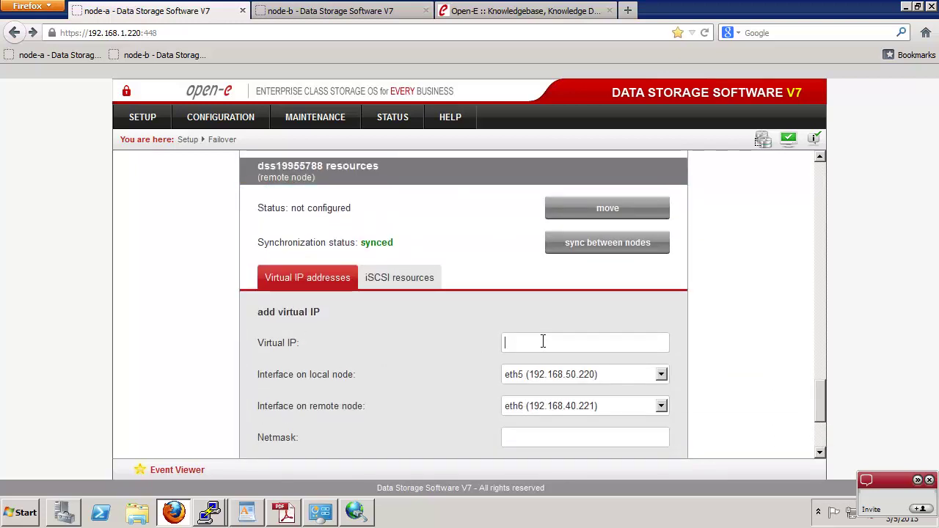
type("192.1")
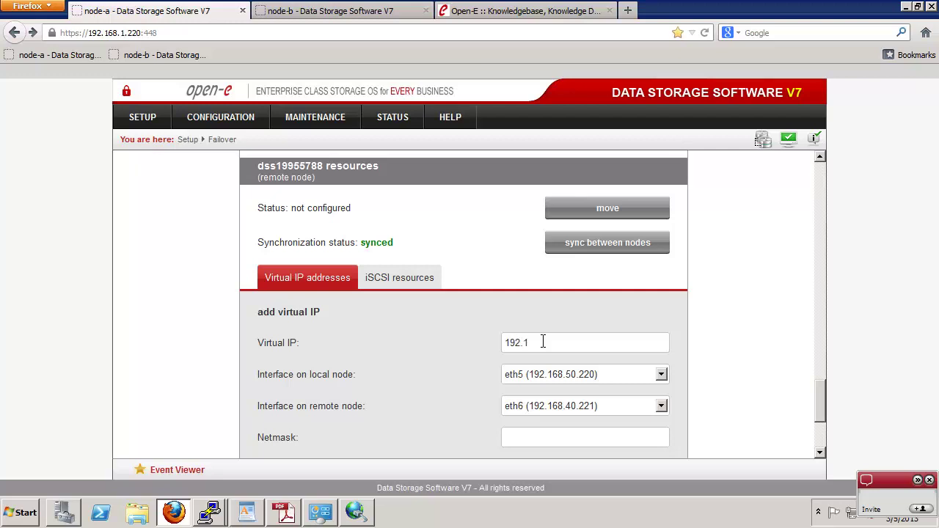
type("68.")
left_click(285, 512)
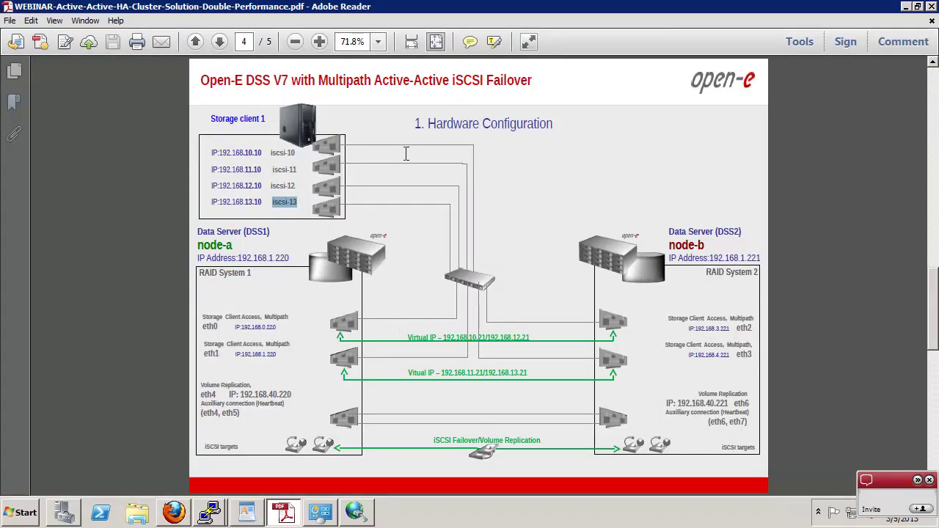
left_click(519, 341)
left_click(512, 372)
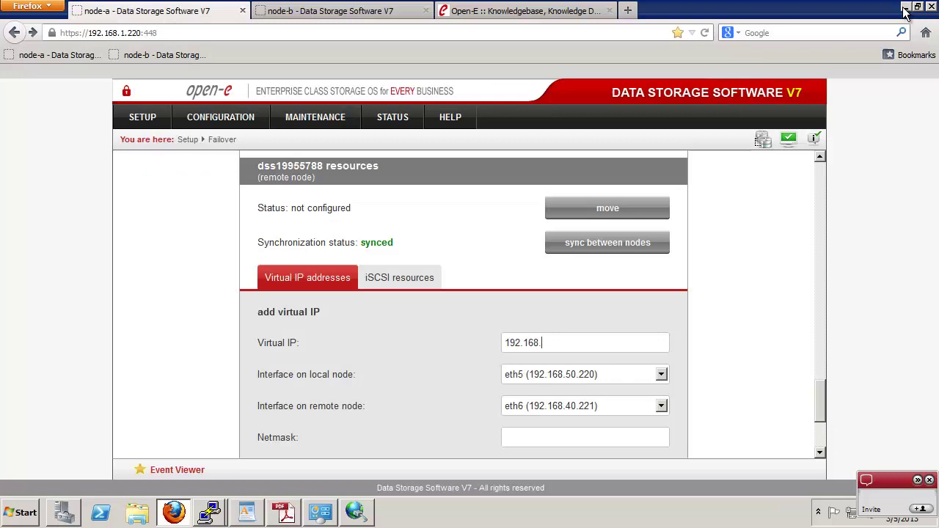
left_click(905, 6)
type("12.31")
Assign the new virtual IP to eth0 (192.168.0.220) on the local node and eth2 (192.168.3.221) on the remote node.
left_click(601, 375)
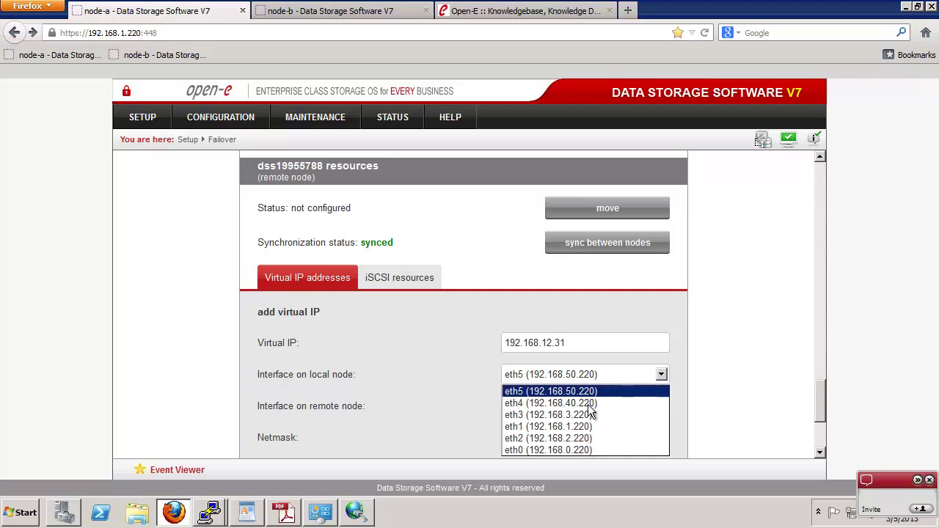
left_click(533, 448)
left_click(542, 408)
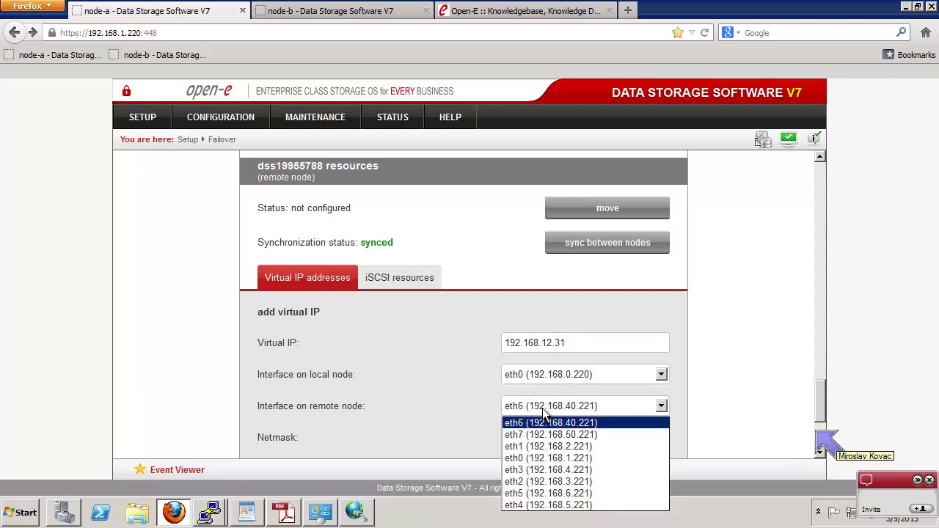
left_click(534, 484)
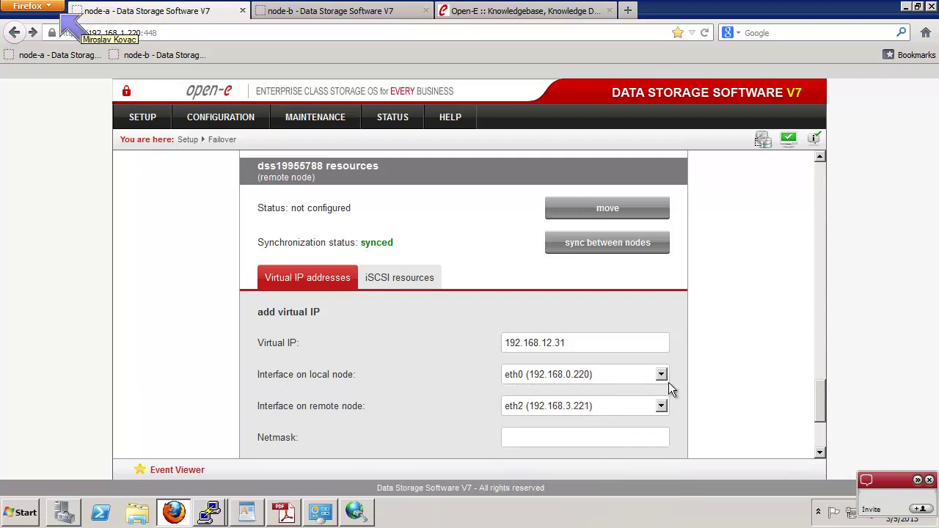
scroll(668, 382, "up", 2)
scroll(670, 383, "up", 2)
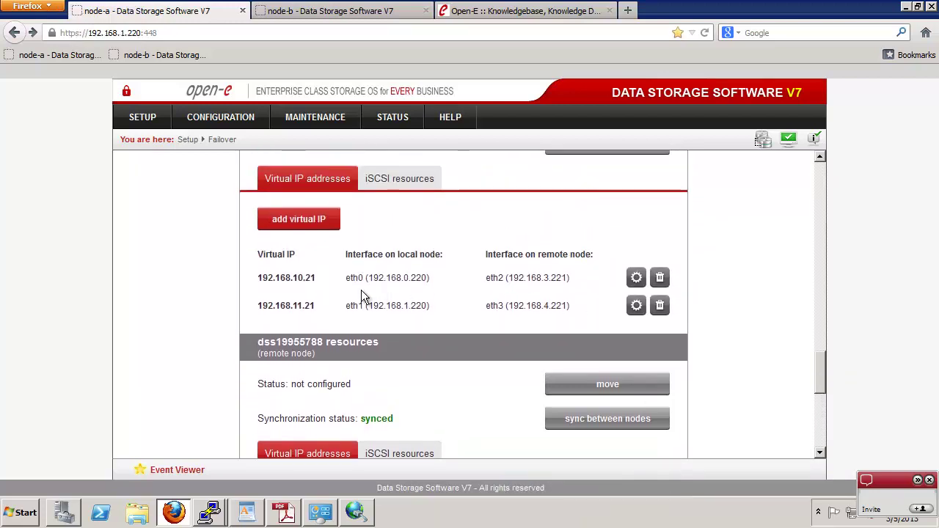
scroll(713, 360, "down", 5)
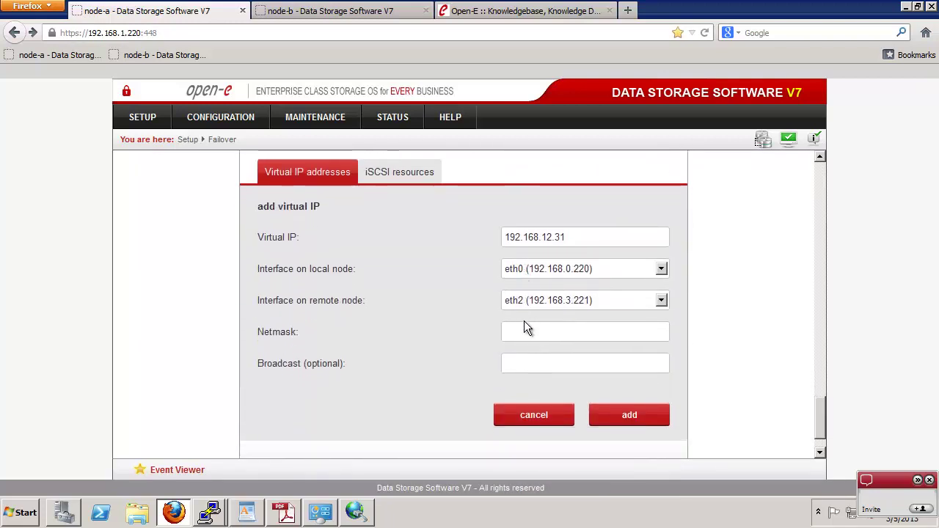
Set the new virtual IP's netmask to 255.255.255.0 and add it to the remote node's resources.
left_click(524, 330)
type("255.255.255.0")
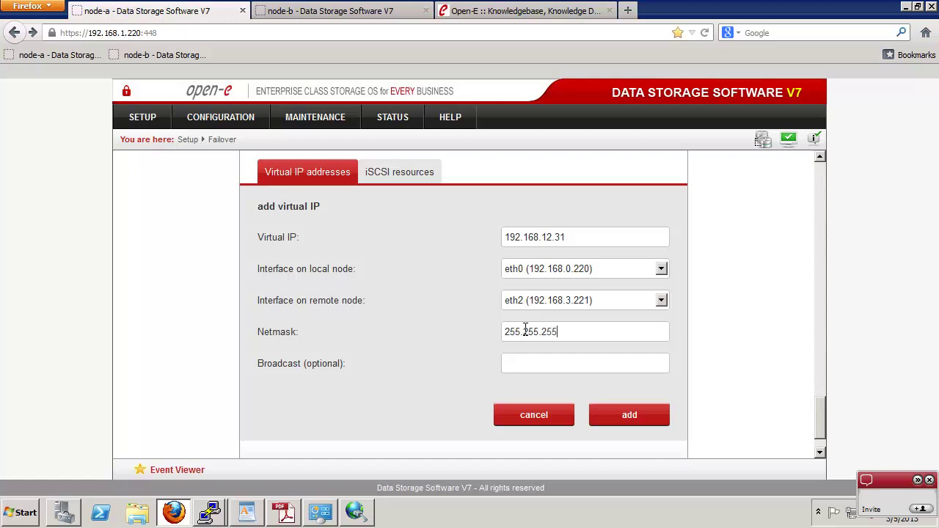
left_click(631, 416)
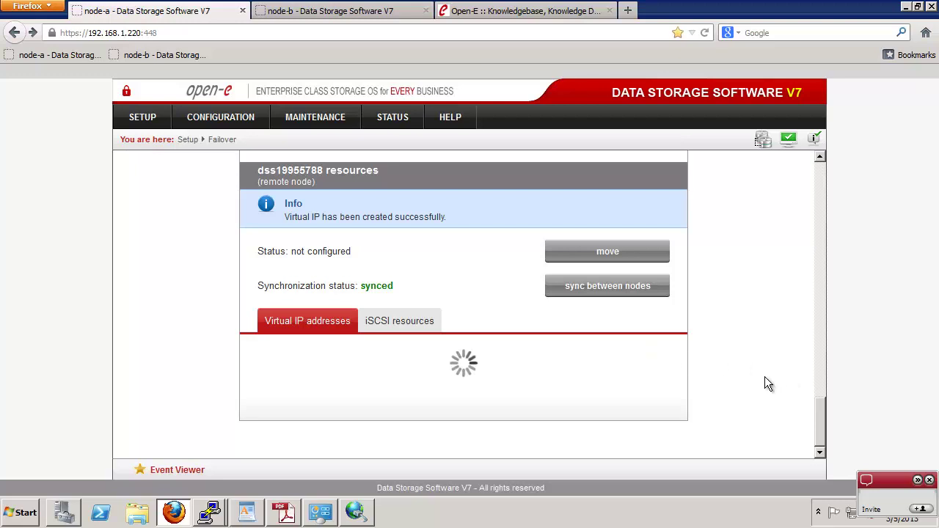
Start a second virtual IP for the remote node's resources on local eth1 (192.168.1.220) and remote eth3 (192.168.4.221), comparing with the local node's 192.168.11.21 entry.
scroll(796, 361, "up", 2)
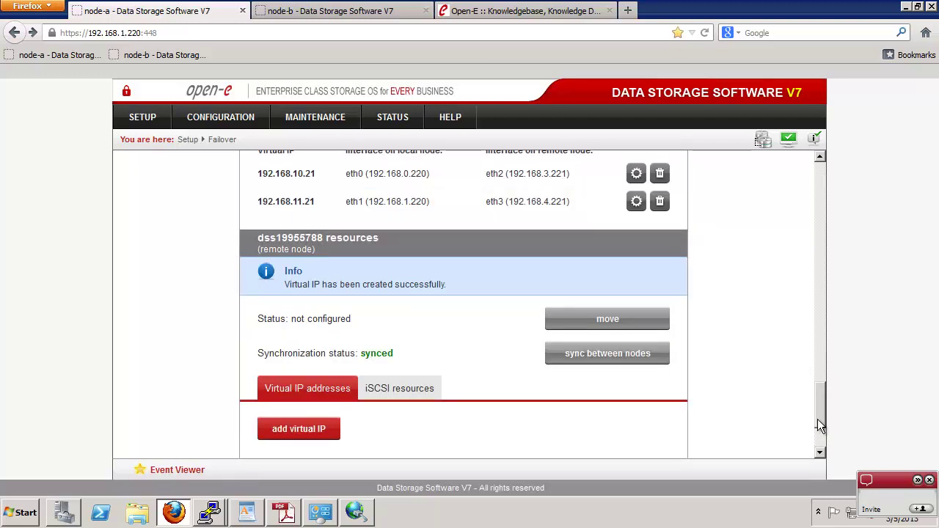
scroll(818, 418, "down", 3)
left_click(298, 327)
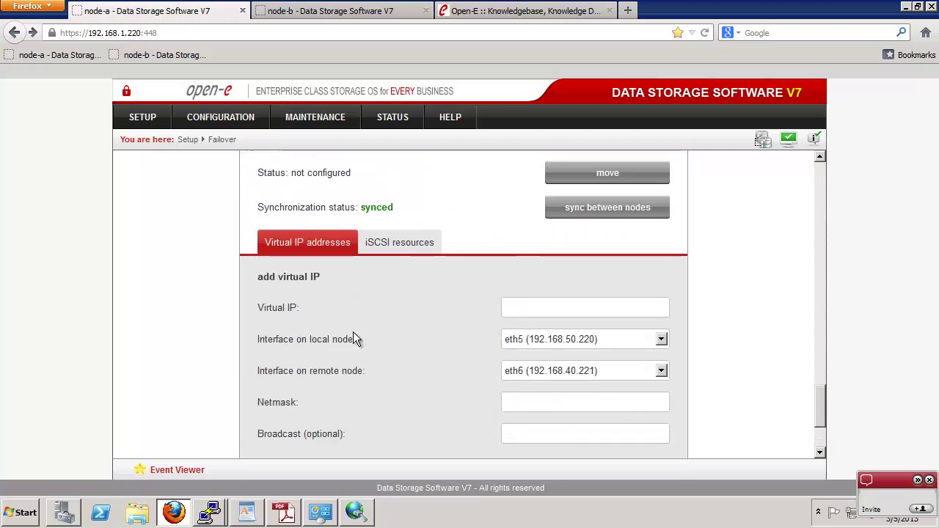
left_click(551, 339)
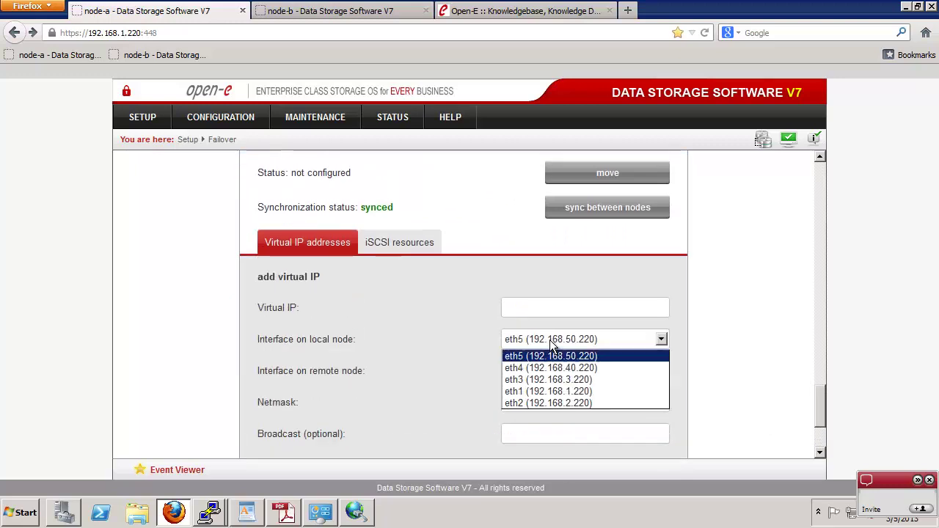
left_click(528, 391)
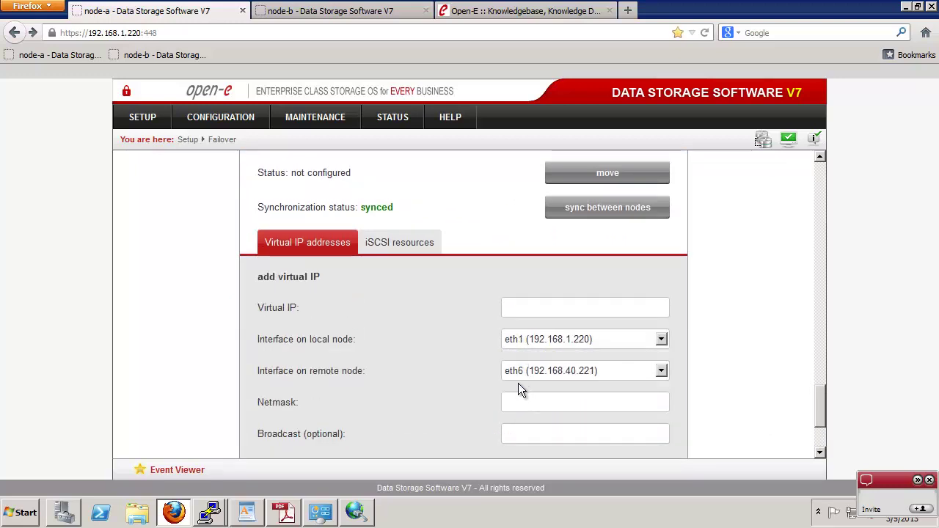
left_click(552, 370)
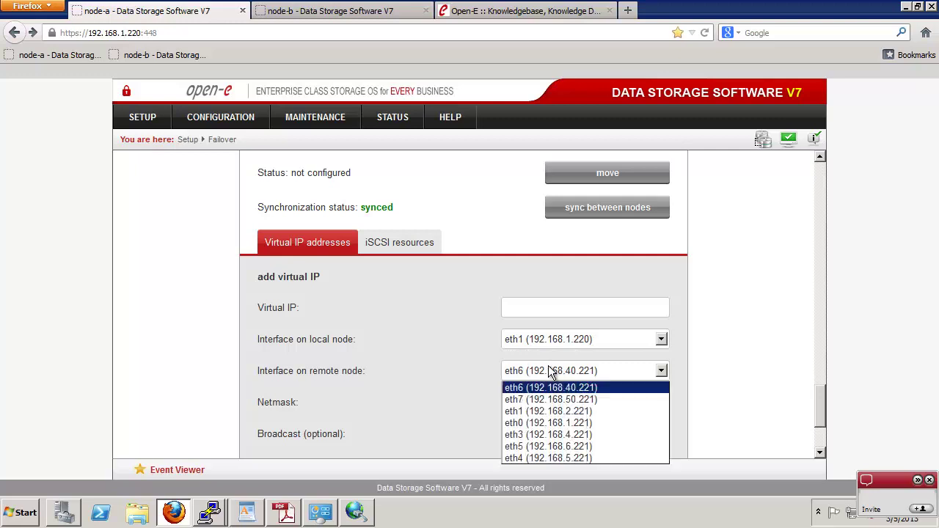
left_click(532, 435)
left_click_drag(823, 414, 818, 380)
left_click_drag(262, 276, 573, 269)
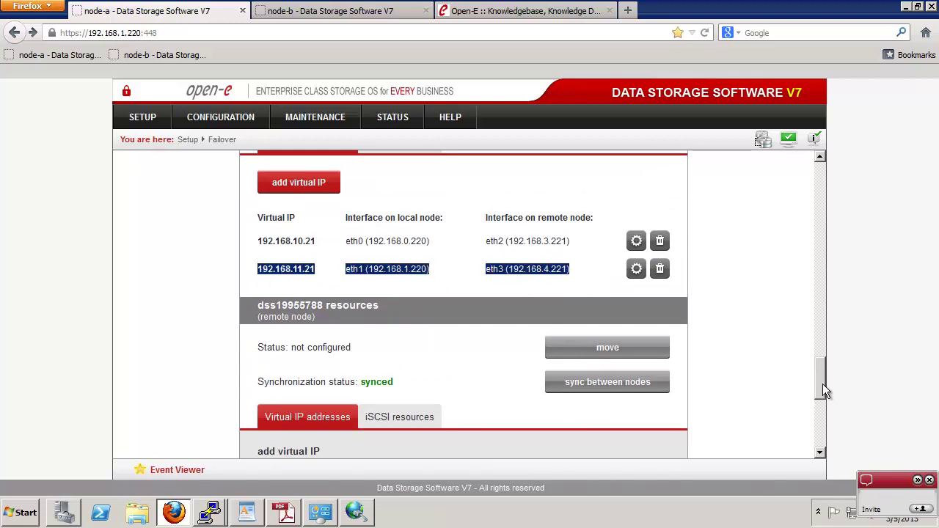
left_click_drag(822, 384, 822, 421)
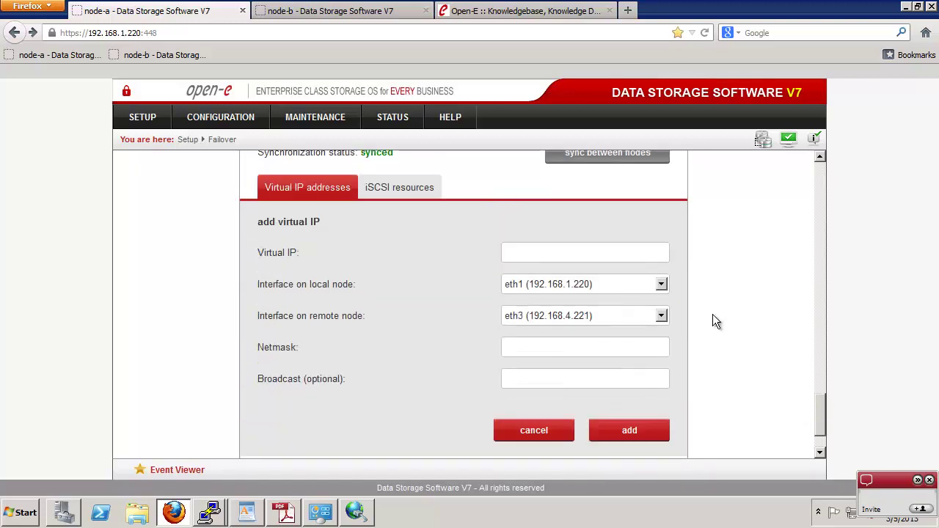
Give the second virtual IP the address 192.168.13.21 and netmask 255.255.255.0, and add it.
left_click(528, 254)
type("192.1")
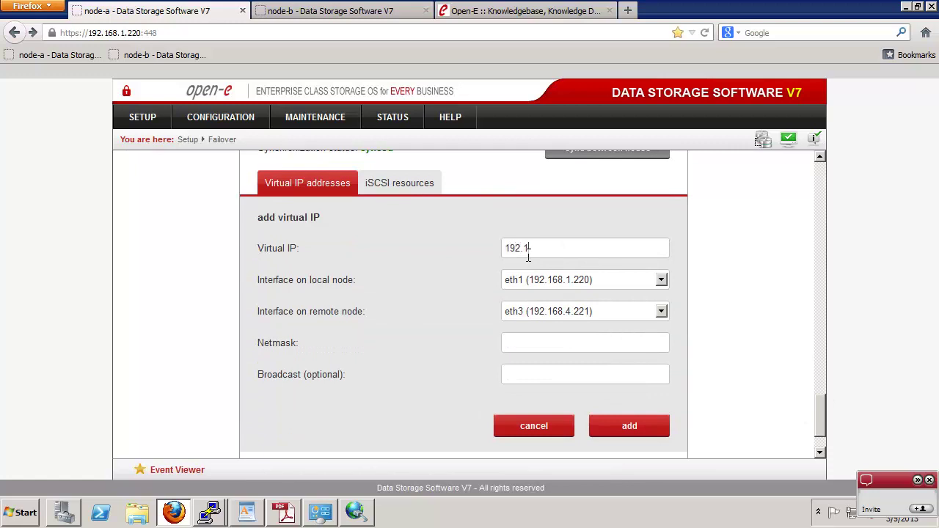
type("68.13")
type("25")
type("5.255")
type(".2550")
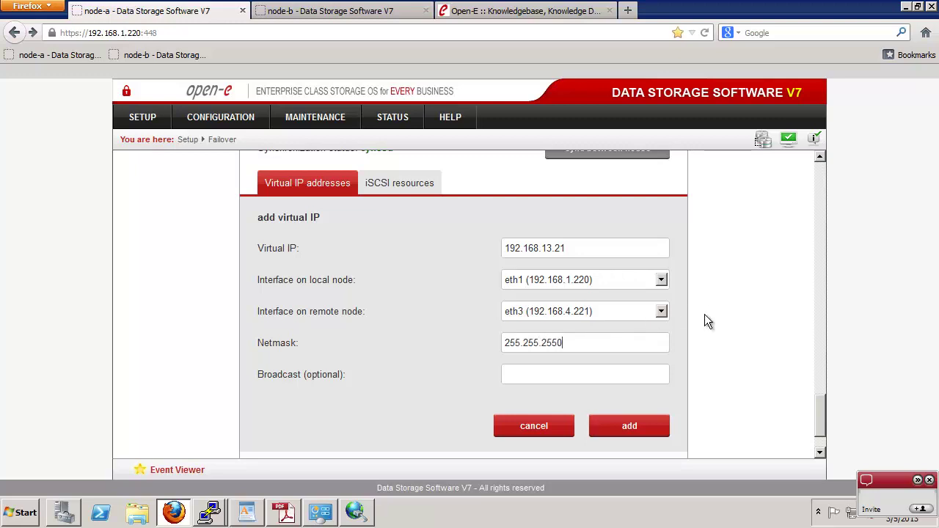
key("BackSpace")
type(".0")
left_click(629, 427)
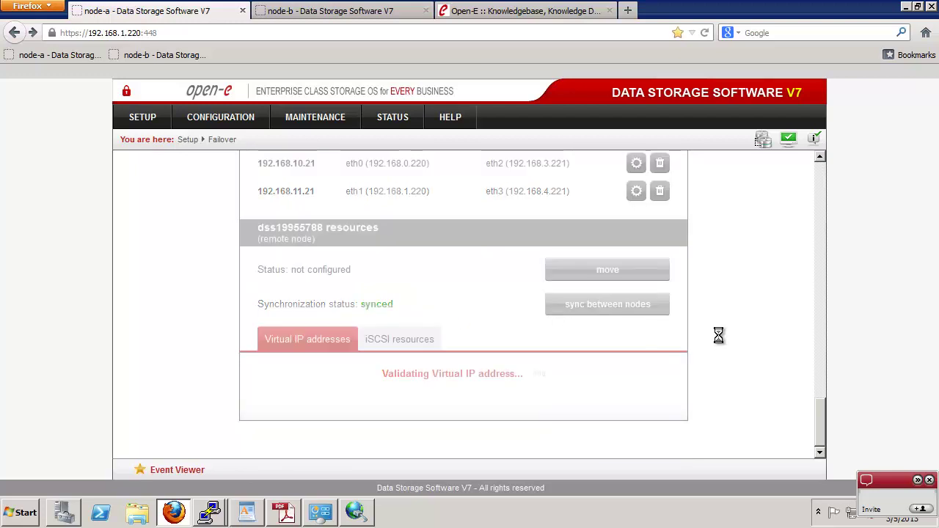
Review both nodes' virtual IP lists and start the cluster from the Failover Manager.
mouse_move(820, 407)
left_mouse_down()
mouse_move(812, 177)
mouse_move(818, 419)
left_mouse_up()
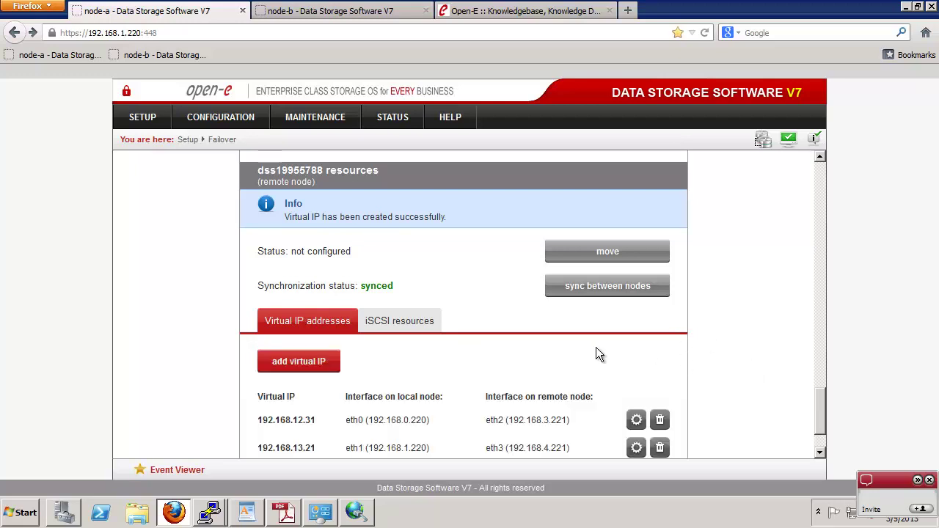
scroll(530, 408, "up", 2)
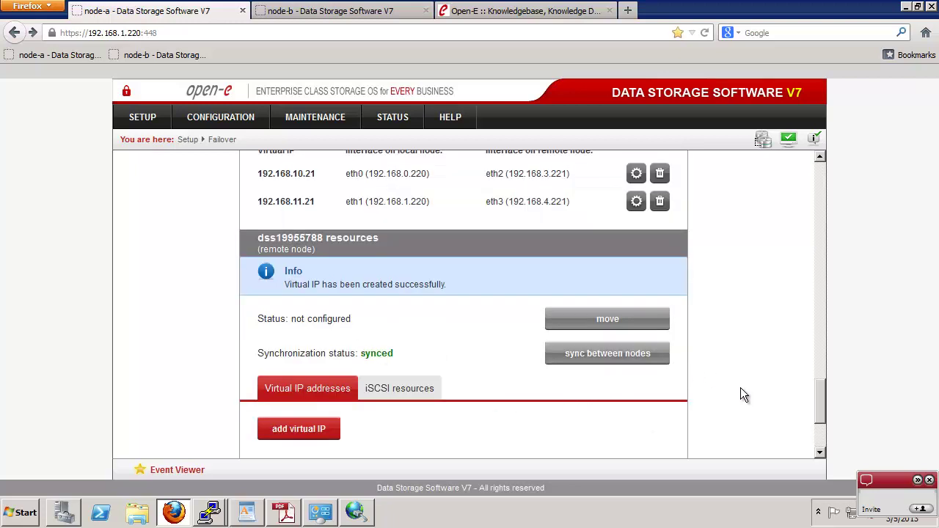
left_click_drag(821, 400, 820, 423)
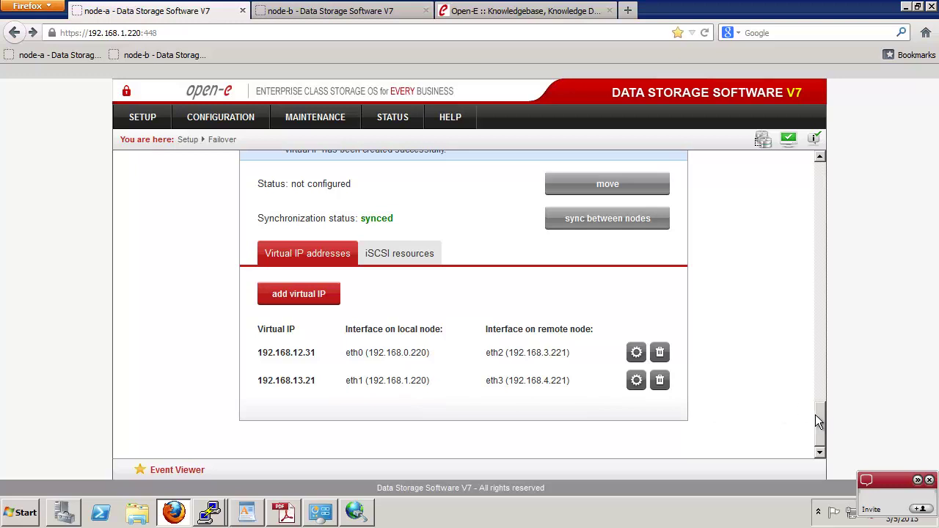
left_click_drag(816, 414, 810, 375)
scroll(810, 374, "up", 8)
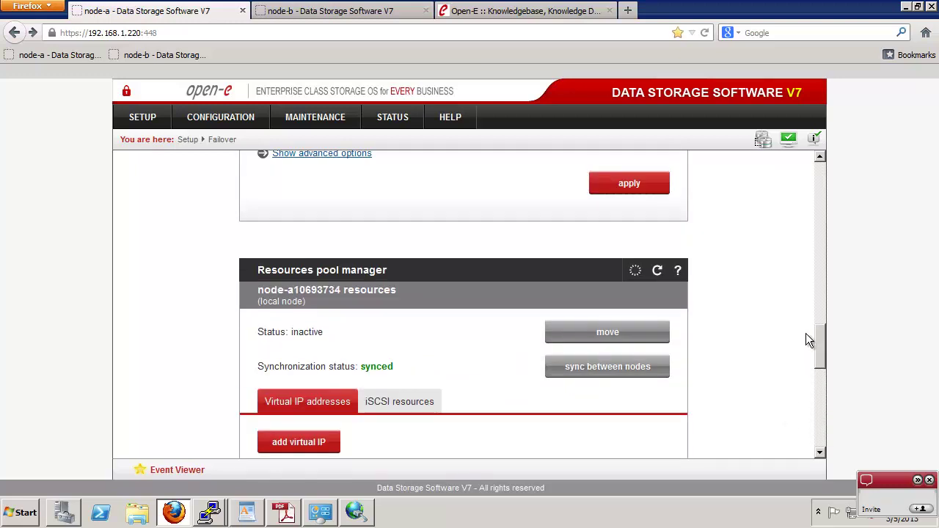
scroll(821, 310, "up", 10)
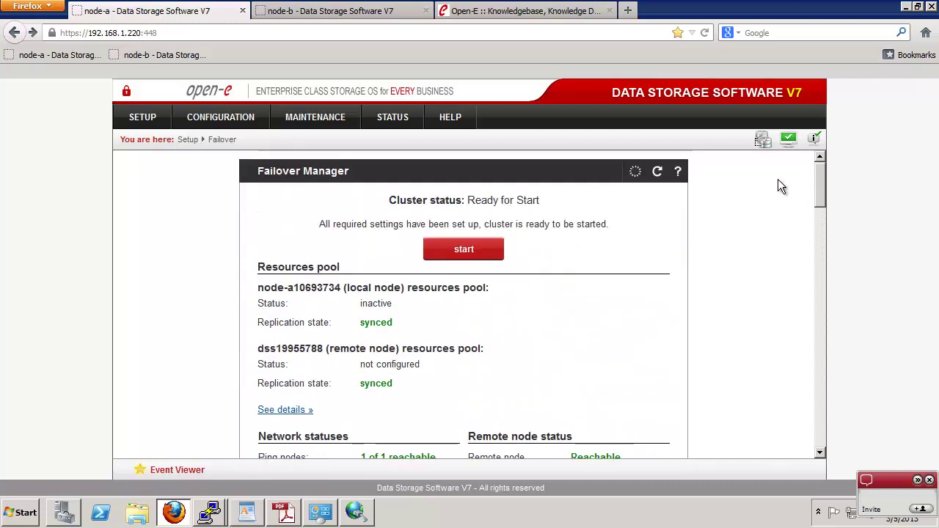
left_click(459, 252)
left_click(512, 251)
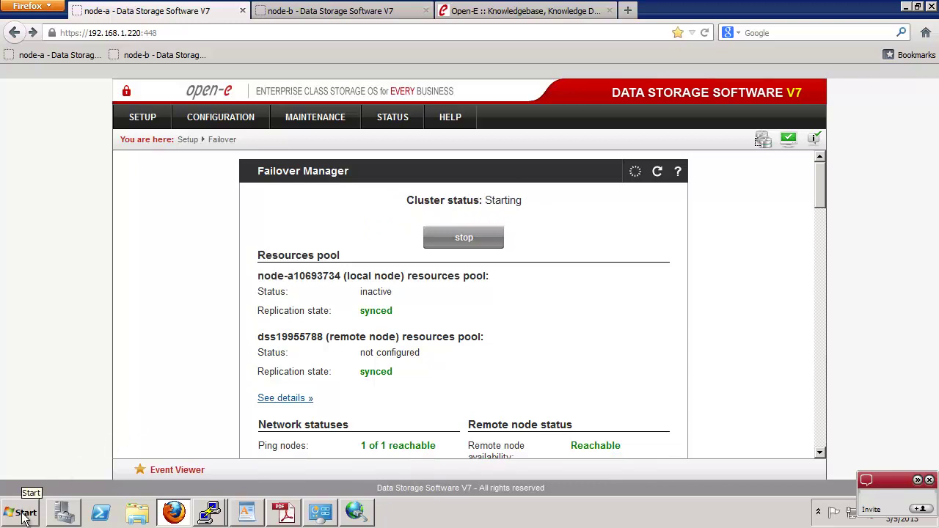
Check in Windows Server Manager's Features and the Add Features Wizard whether Multipath I/O is installed, leaving the features as they are.
left_click(55, 517)
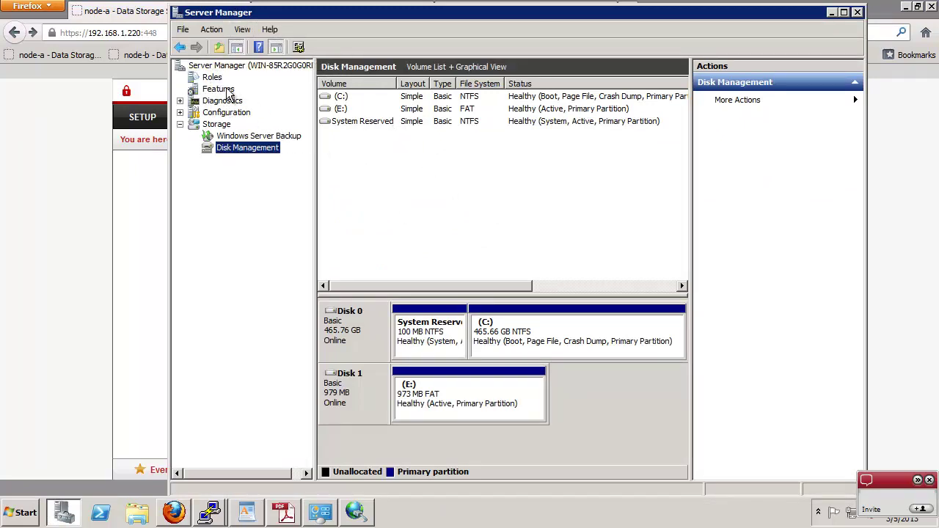
left_click(224, 89)
left_click(732, 169)
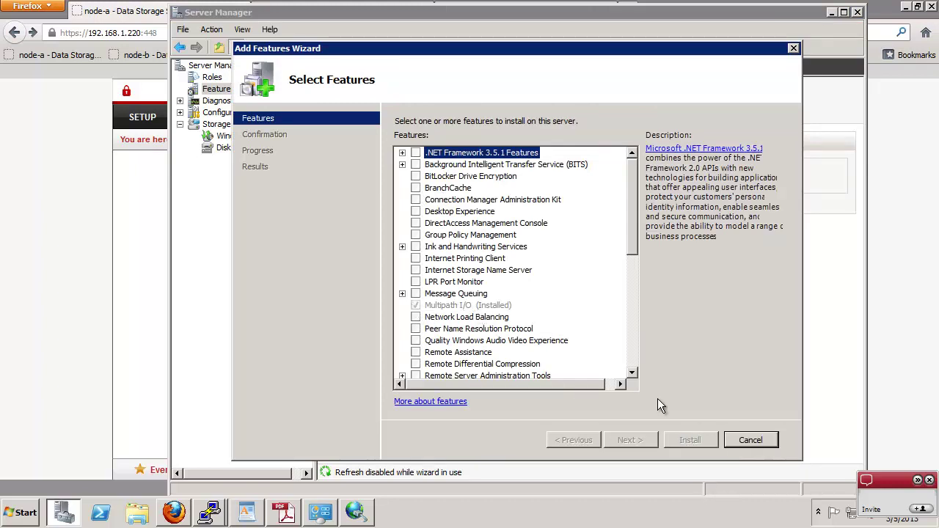
left_click(739, 441)
left_click(565, 266)
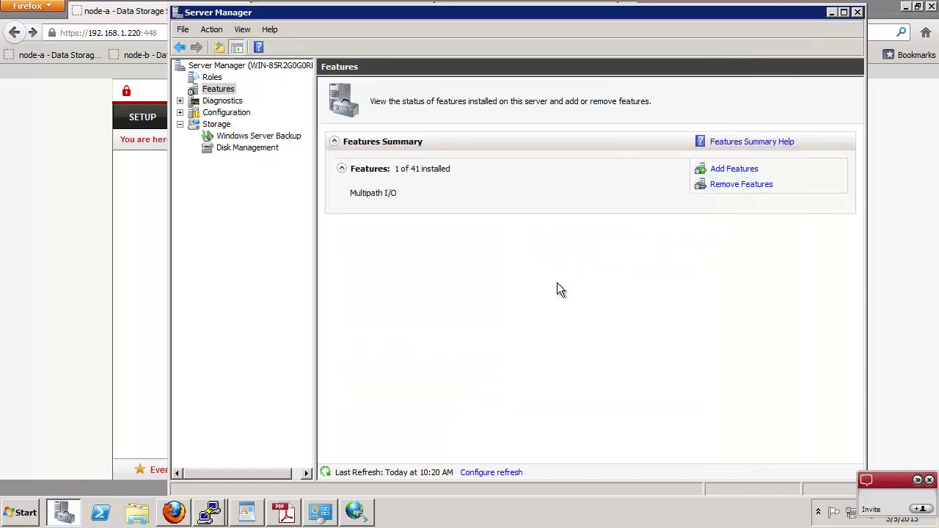
Review the MPIO properties for supported devices and the multi-path discovery option for iSCSI devices, and close the dialog.
left_click(9, 513)
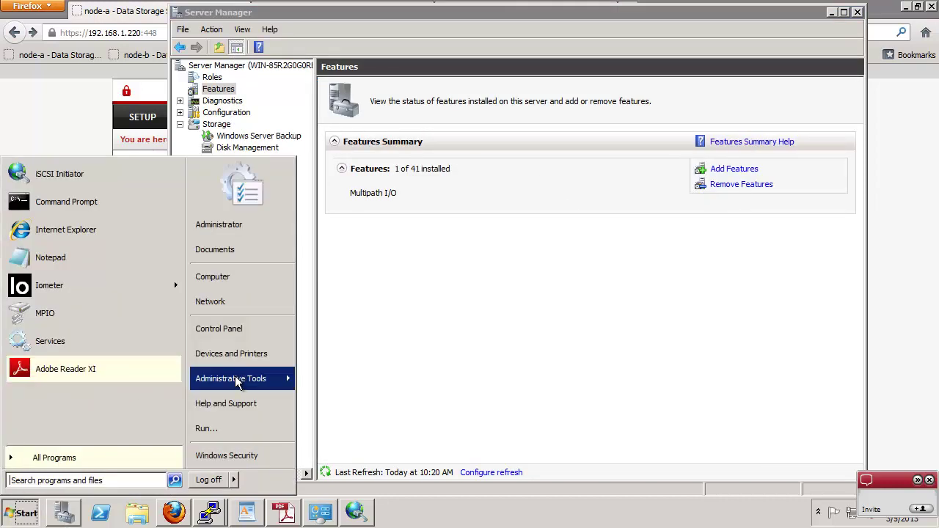
mouse_move(237, 382)
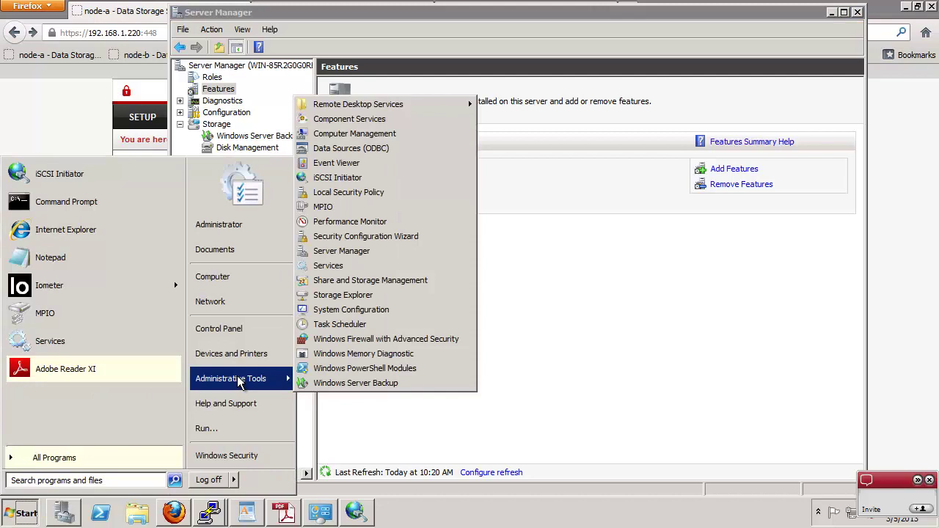
left_click(323, 208)
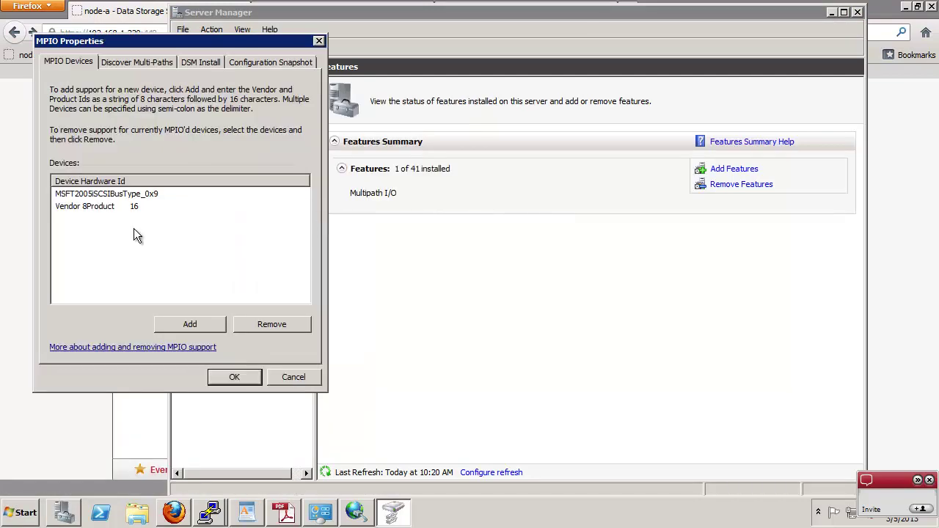
left_click(136, 61)
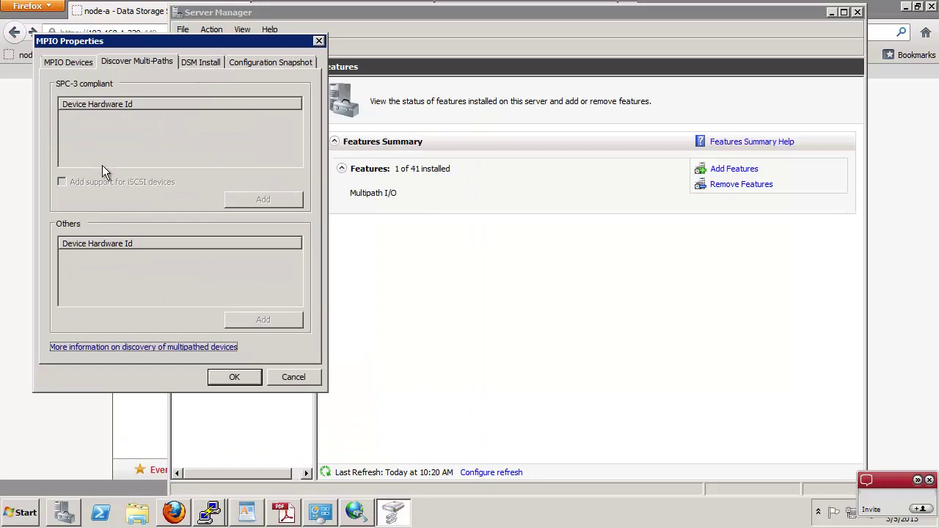
left_click_drag(191, 38, 308, 13)
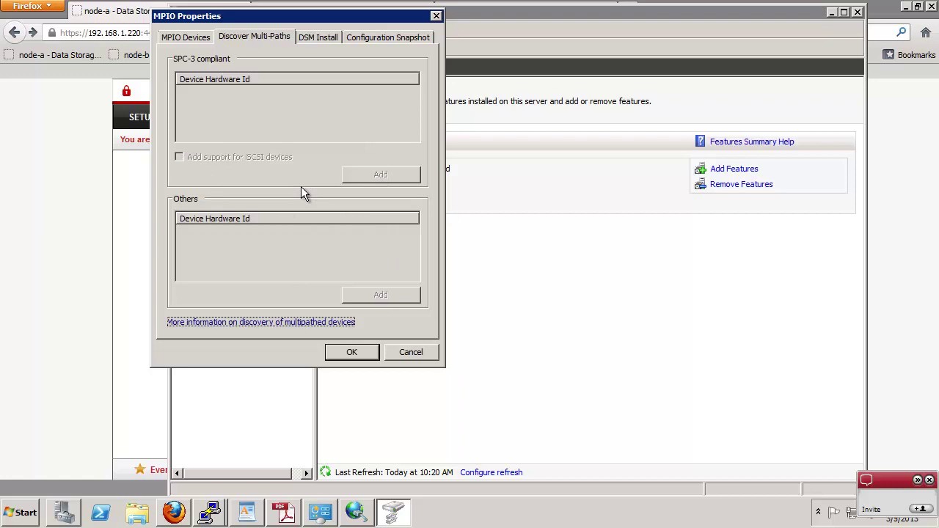
left_click(351, 352)
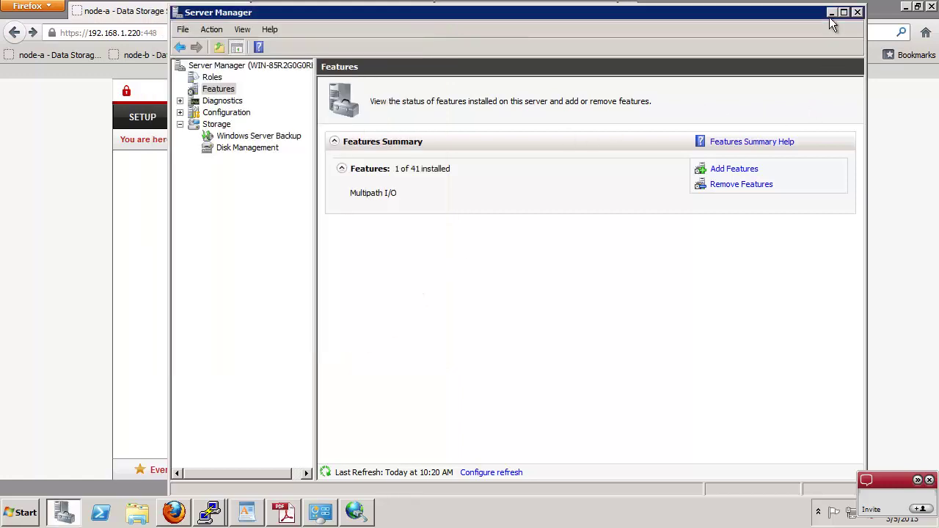
Return to node-a's Failover Manager to check the cluster and resource pool statuses, and switch to the iSCSI Initiator.
left_click(832, 13)
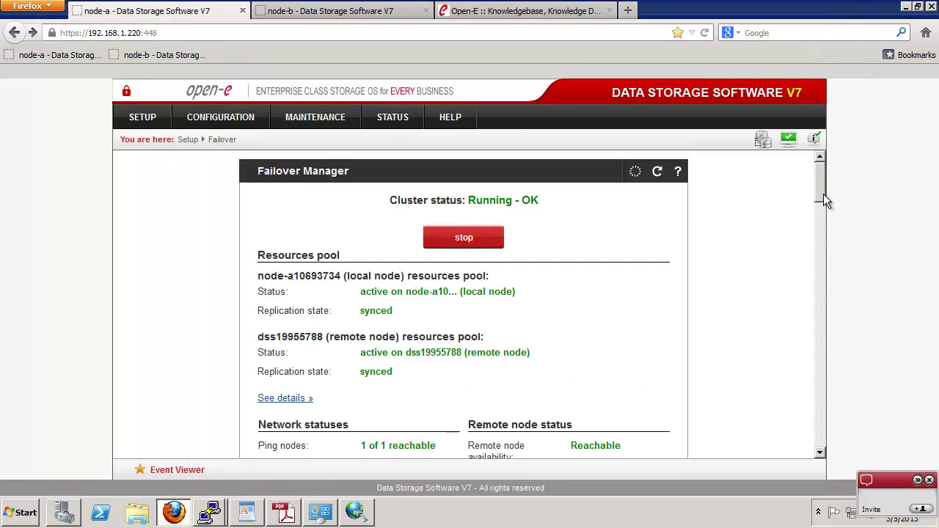
mouse_move(823, 193)
left_mouse_down()
mouse_move(816, 218)
mouse_move(816, 202)
left_mouse_up()
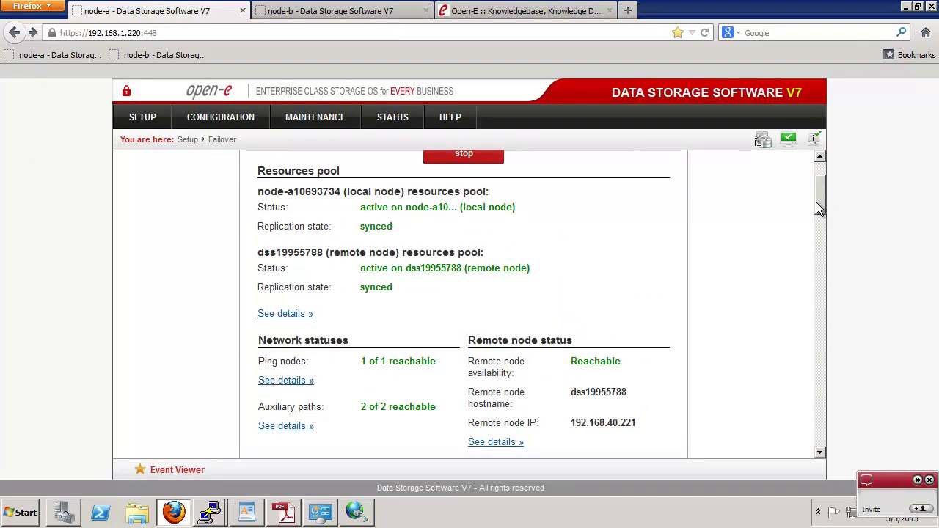
left_click(355, 512)
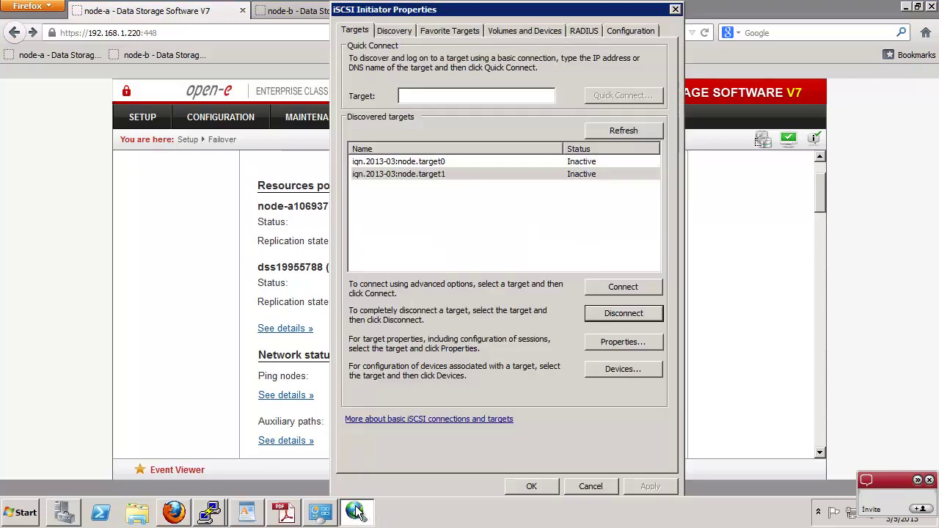
left_click(441, 163)
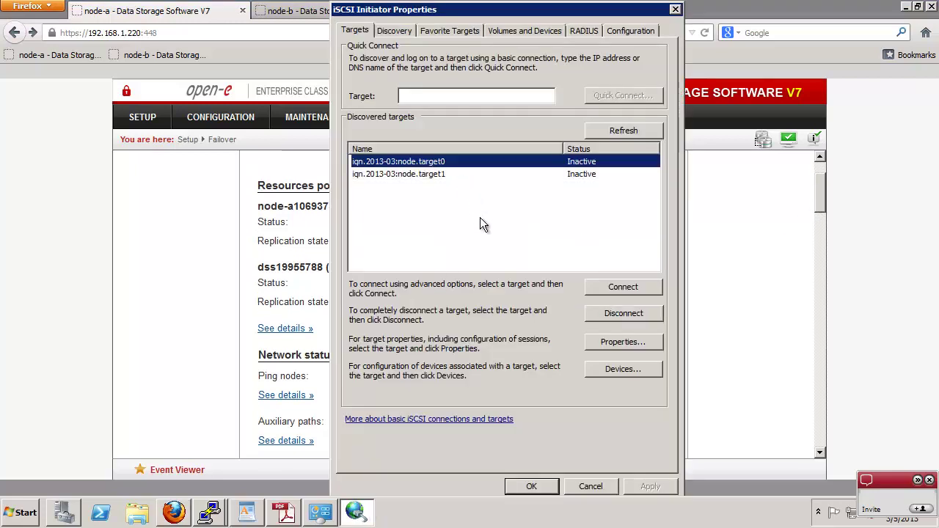
left_click(625, 287)
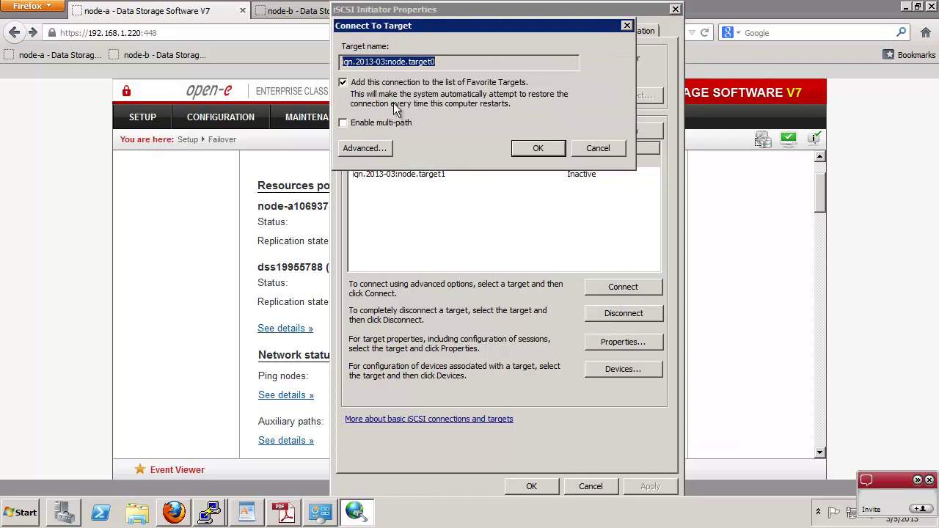
left_click(586, 147)
Add 192.168.13.21 with port 3260 as a target portal for discovery in the iSCSI Initiator.
left_click(394, 33)
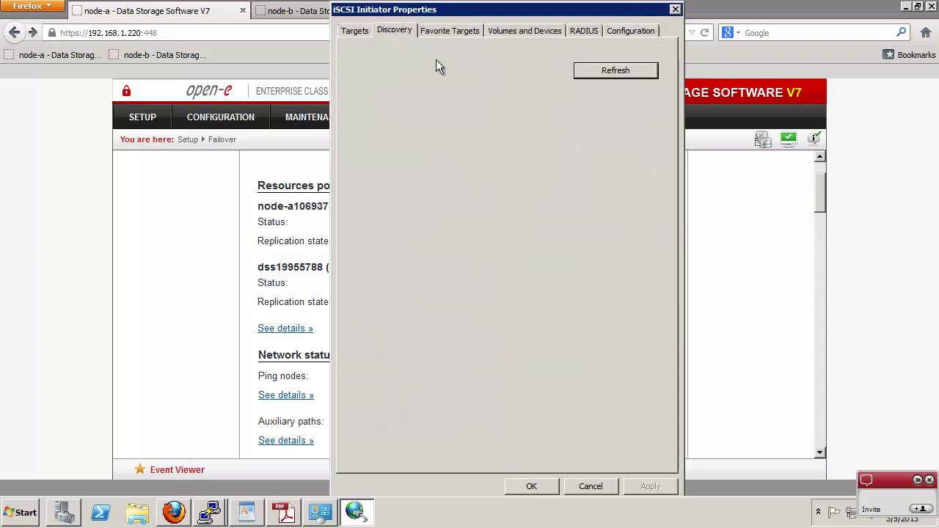
left_click(392, 115)
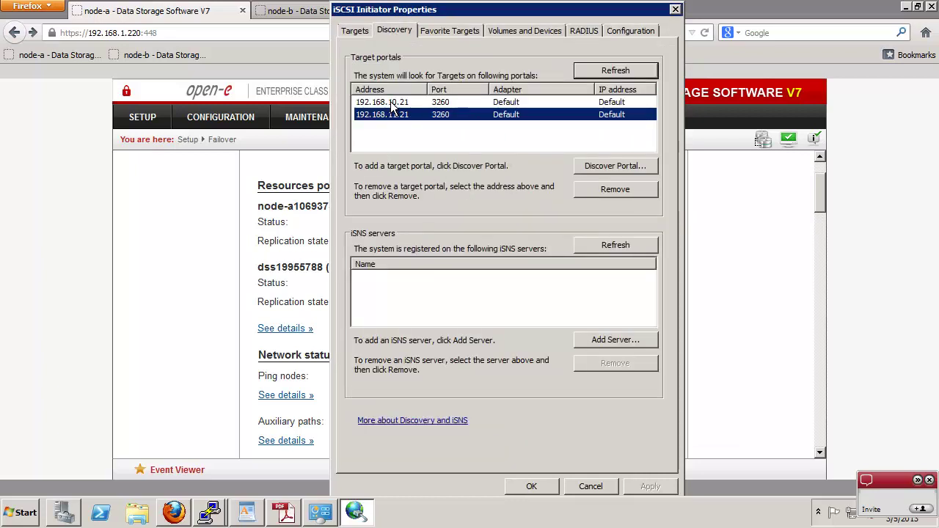
left_click(614, 166)
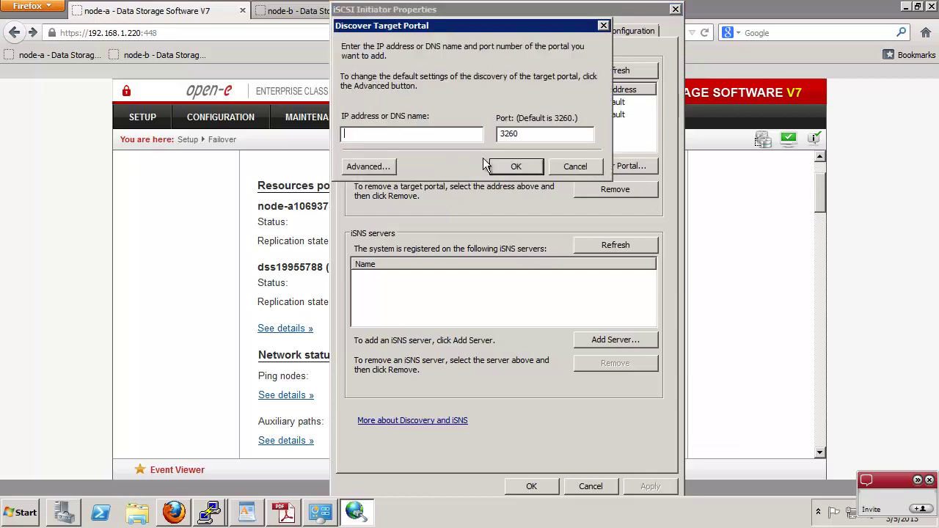
type("192.168")
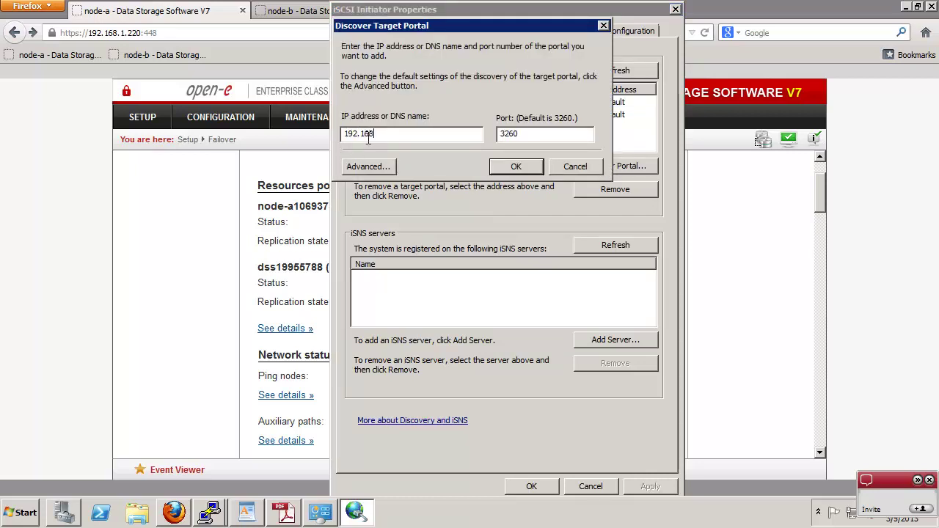
type(".13.21")
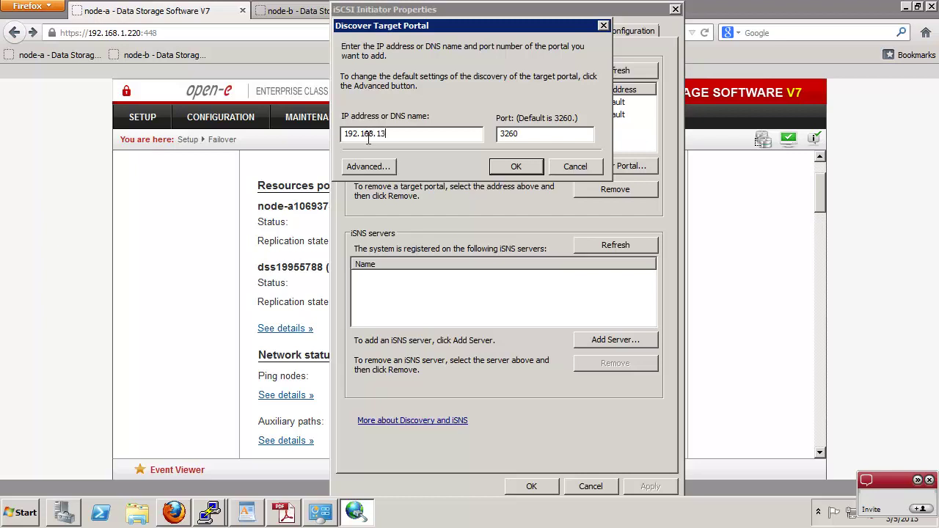
left_click(527, 168)
Add 192.168.12.21 as another target portal, checking the remote node's virtual IP list in the Failover Manager meanwhile.
left_click(603, 166)
type("192.168.12.21")
left_click(515, 166)
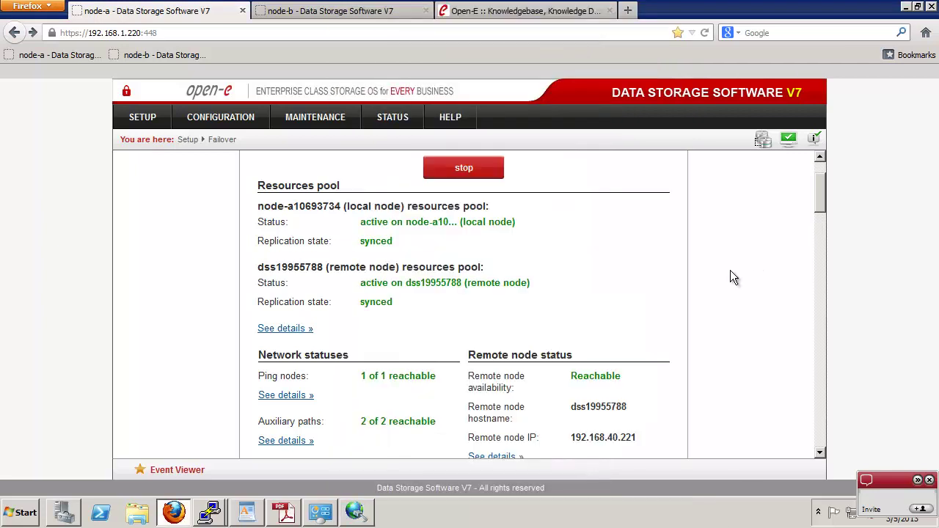
scroll(755, 273, "down", 15)
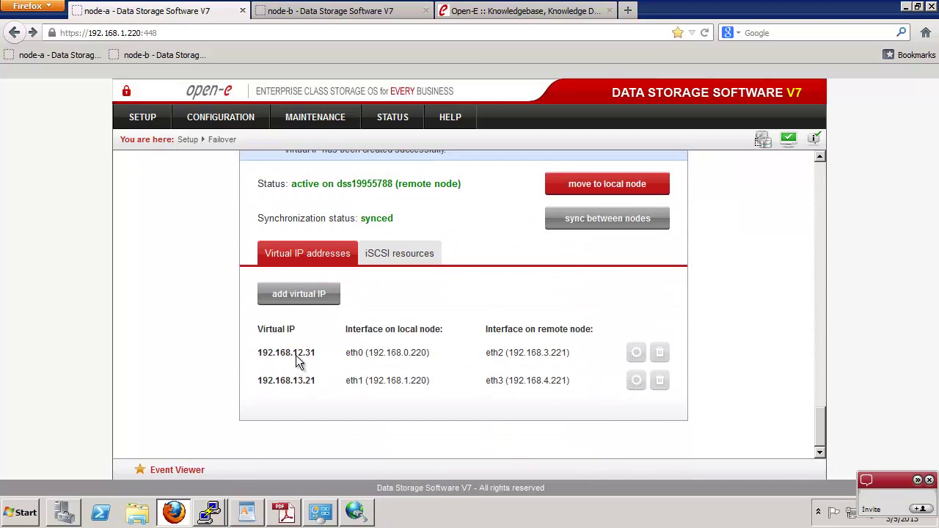
left_click(368, 515)
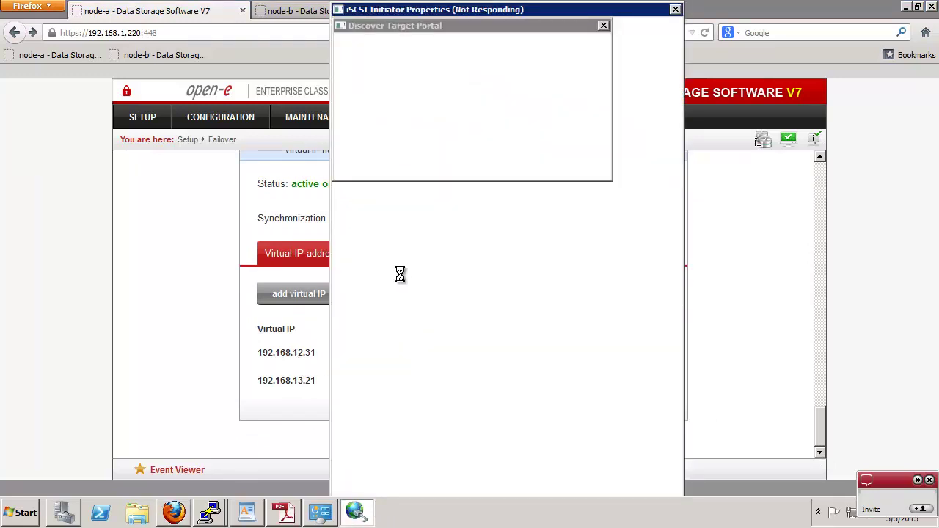
left_click_drag(481, 28, 130, 35)
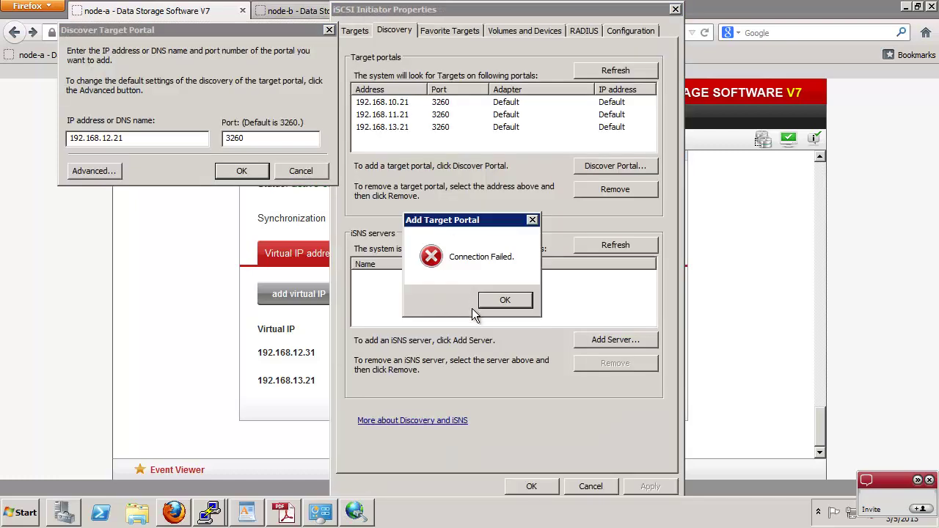
left_click(499, 300)
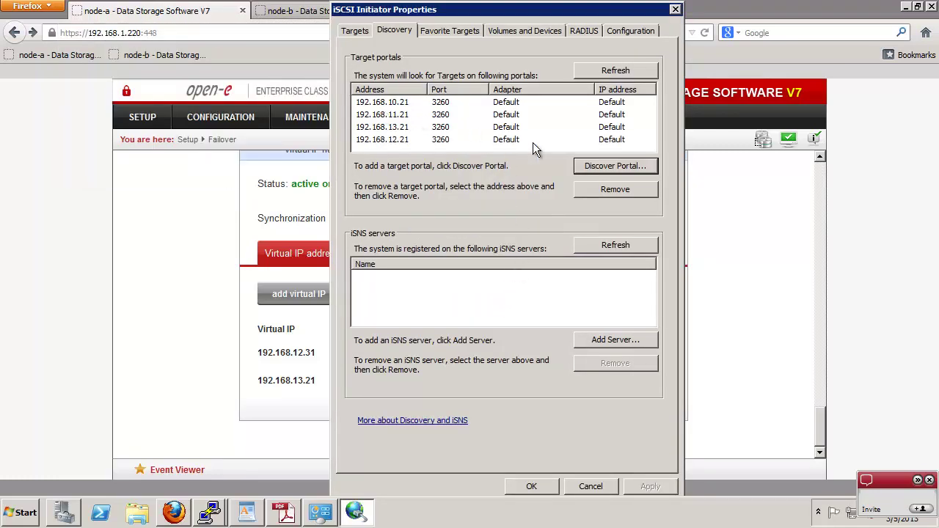
left_click(384, 140)
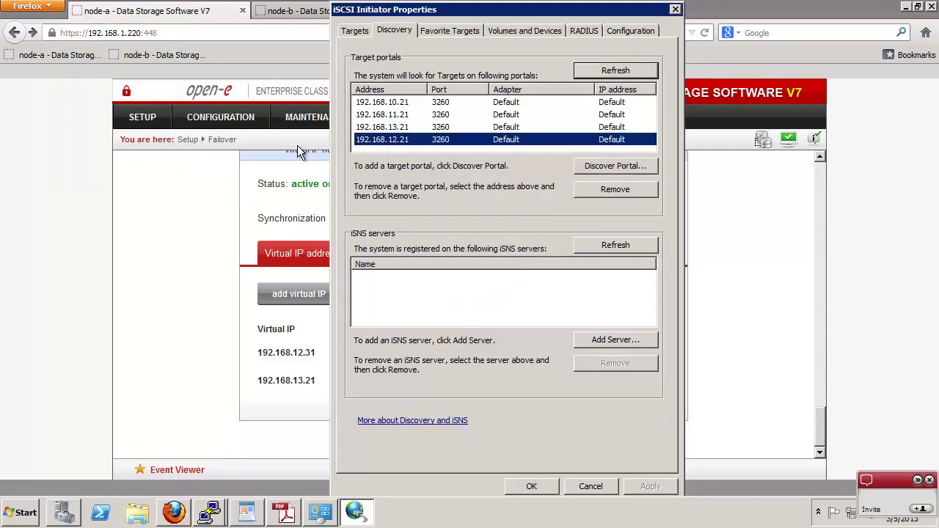
Connect to iqn.2013-03:node.target0 with multi-path enabled and favorite targets off, keeping the default advanced settings.
left_click(359, 33)
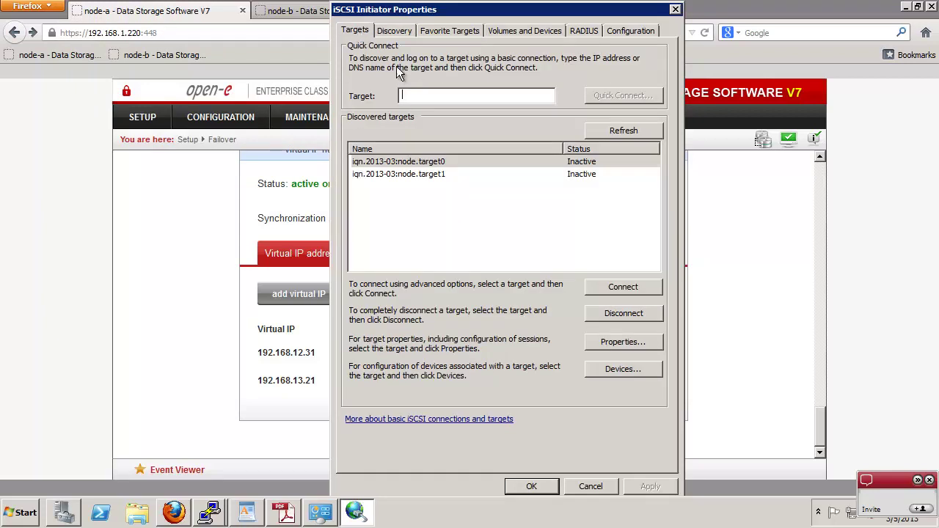
left_click(415, 162)
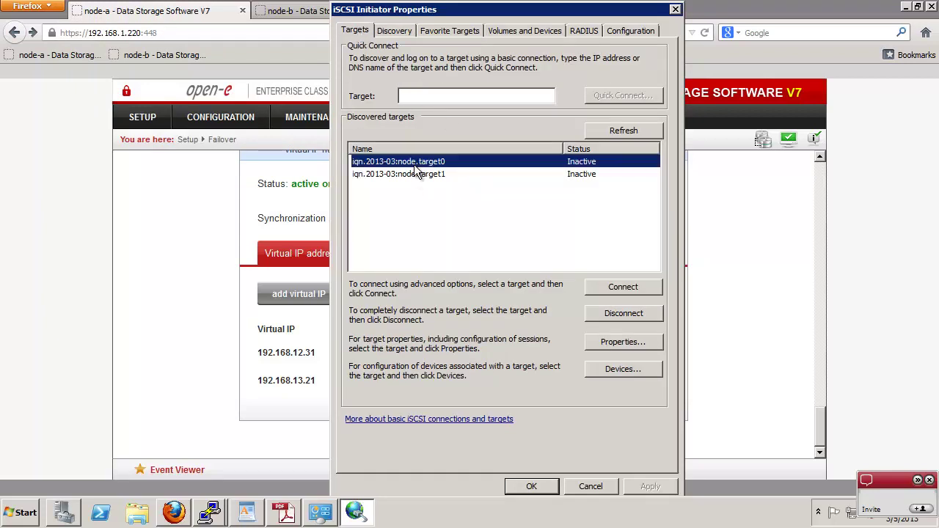
left_click(608, 291)
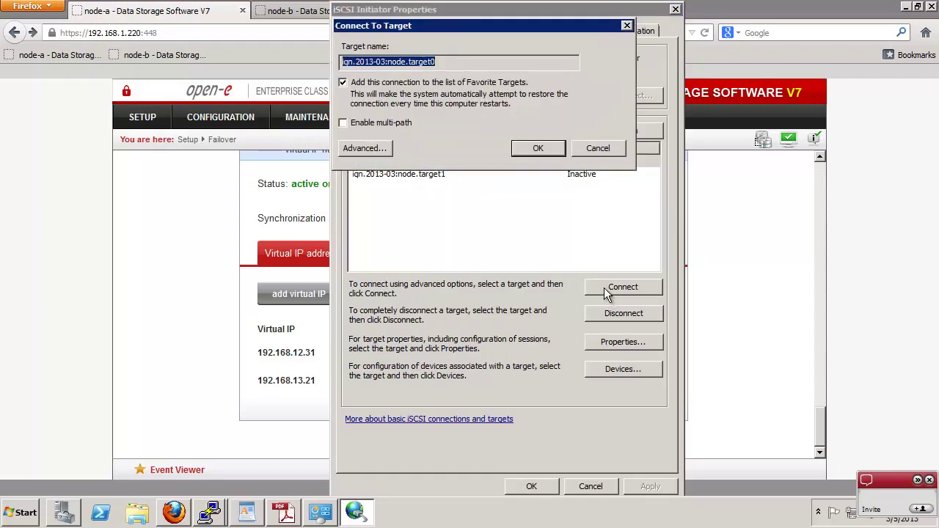
left_click(352, 124)
left_click(343, 83)
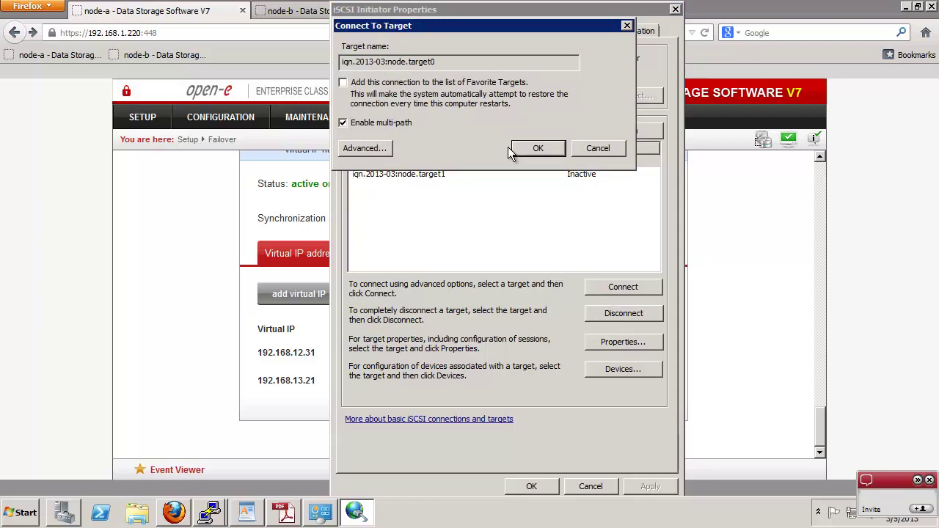
left_click(540, 148)
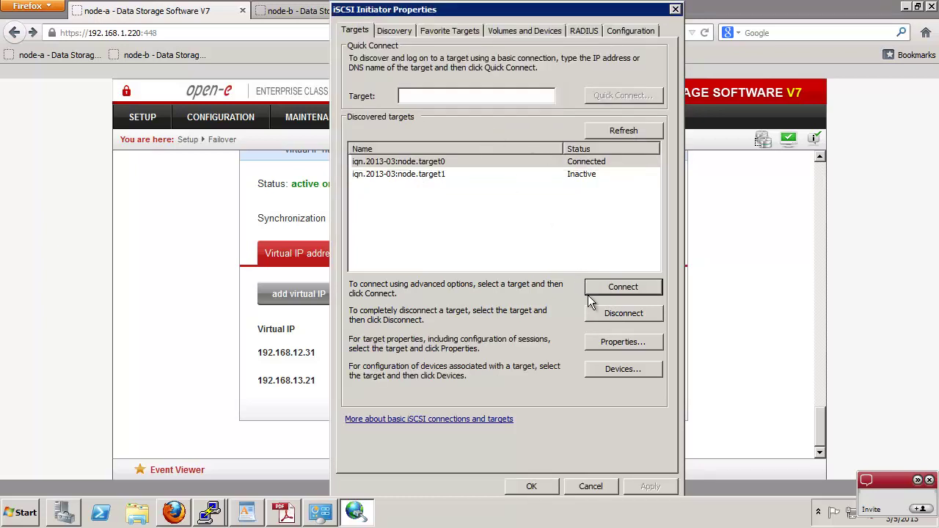
Disconnect the session of iqn.2013-03:node.target0 and confirm the disconnection.
left_click(555, 163)
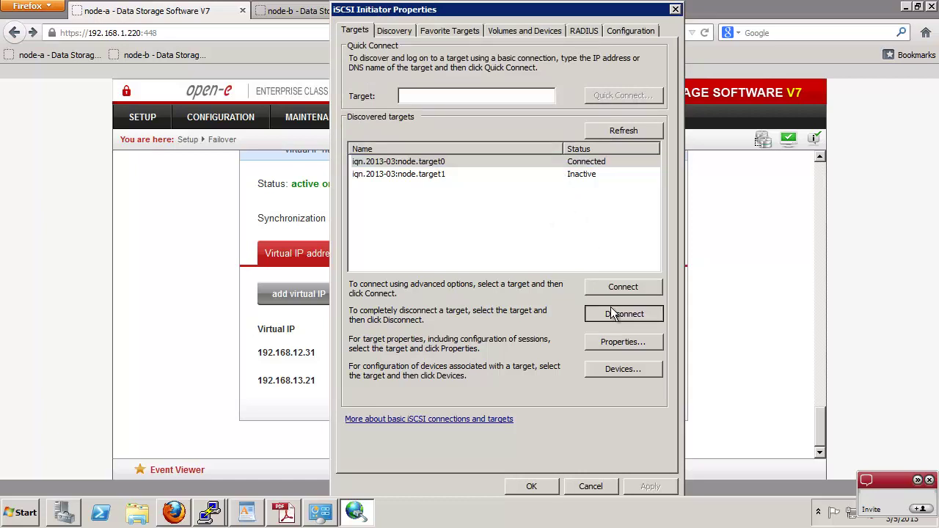
left_click(609, 313)
left_click(469, 295)
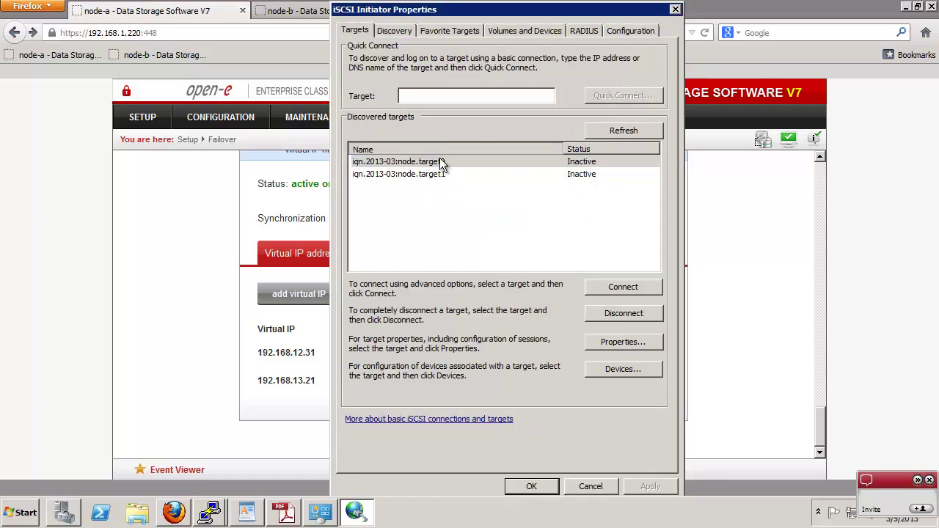
Open a new connection to iqn.2013-03:node.target0 with multi-path enabled and the favorite targets option off.
left_click(441, 161)
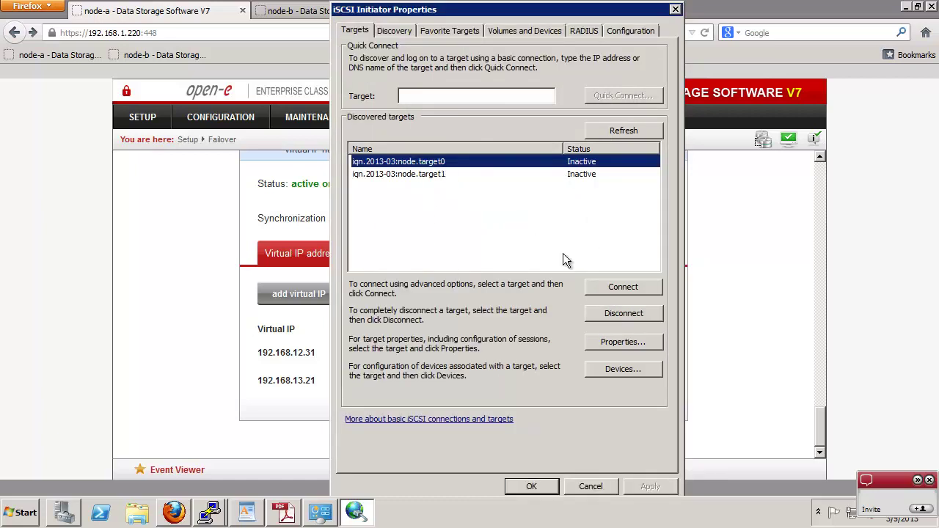
left_click(597, 285)
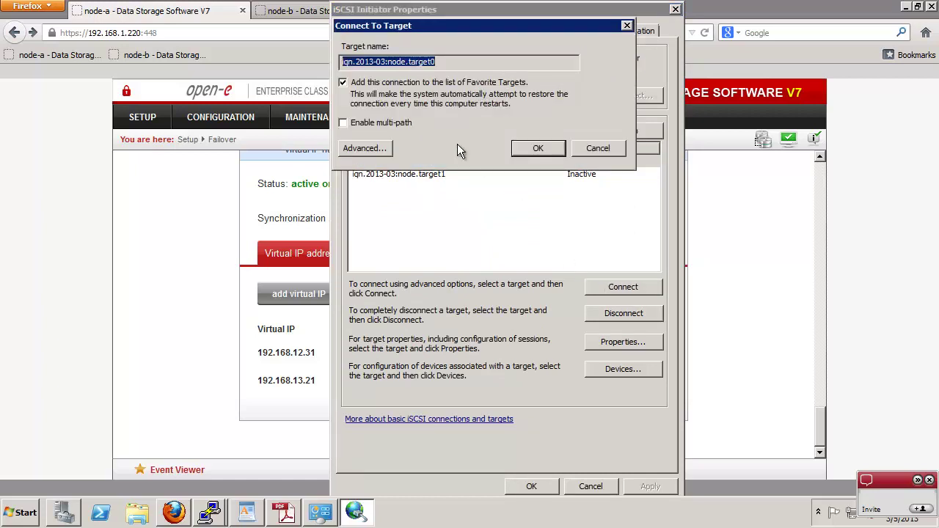
left_click(343, 122)
left_click(344, 83)
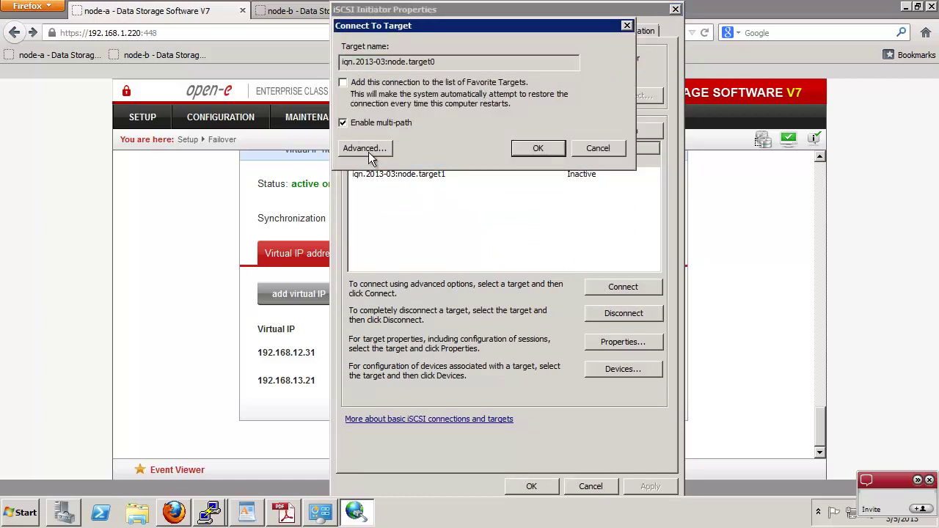
Connect target0 through the Microsoft iSCSI Initiator adapter with initiator IP 192.168.10.10 and target portal 192.168.10.21 / 3260.
left_click(369, 152)
left_click(480, 105)
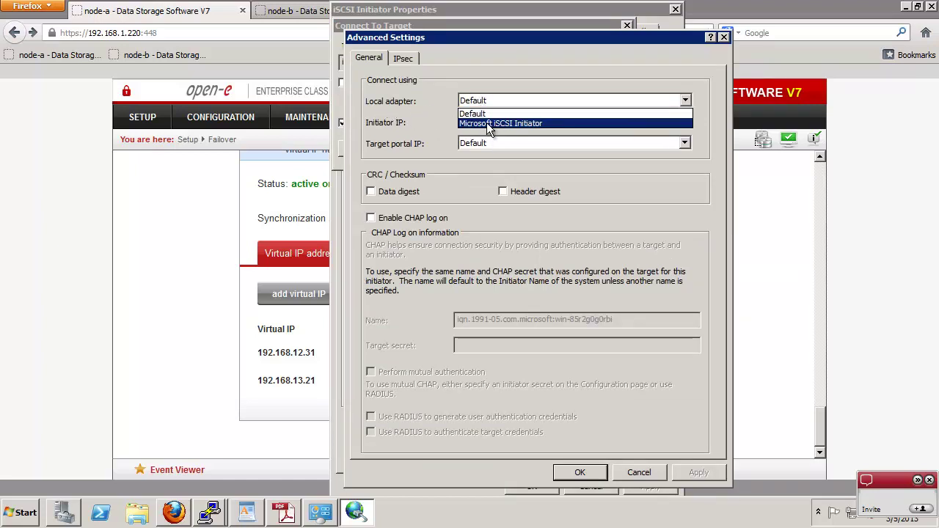
left_click(486, 123)
left_click(467, 122)
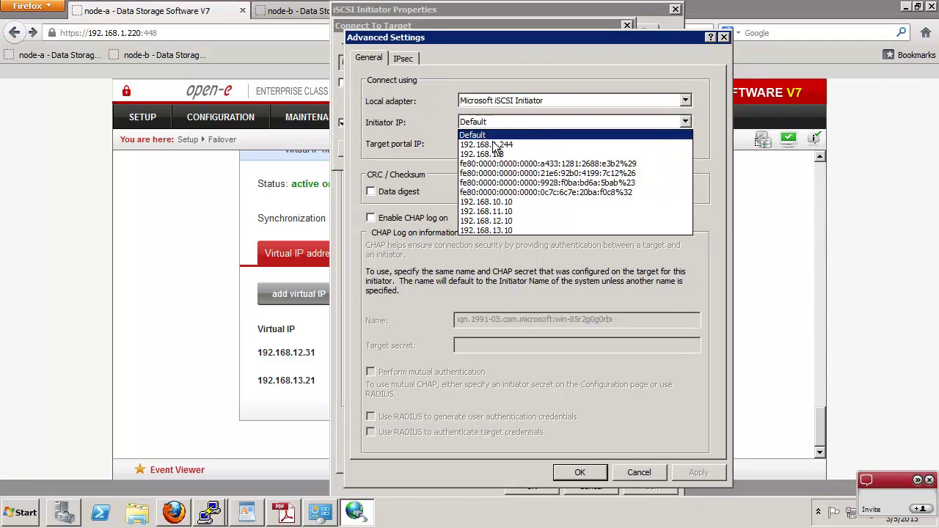
left_click(502, 202)
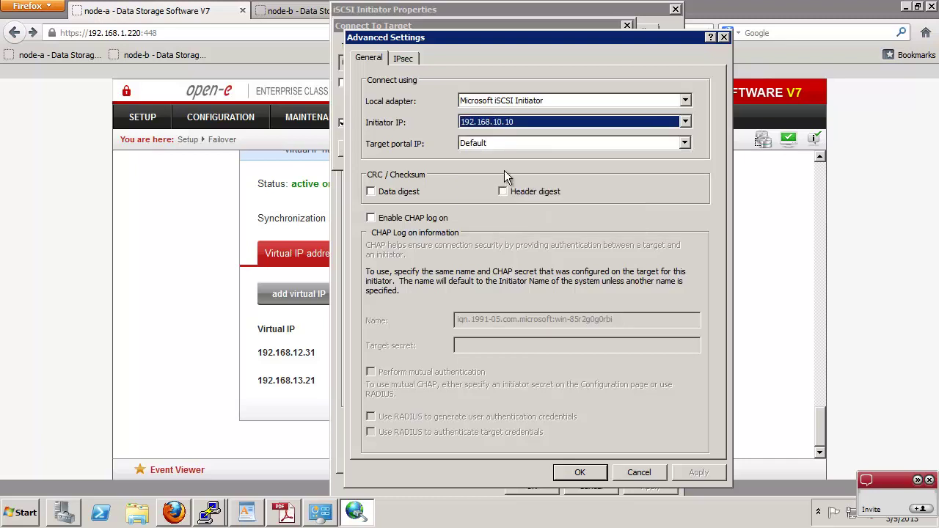
left_click(489, 145)
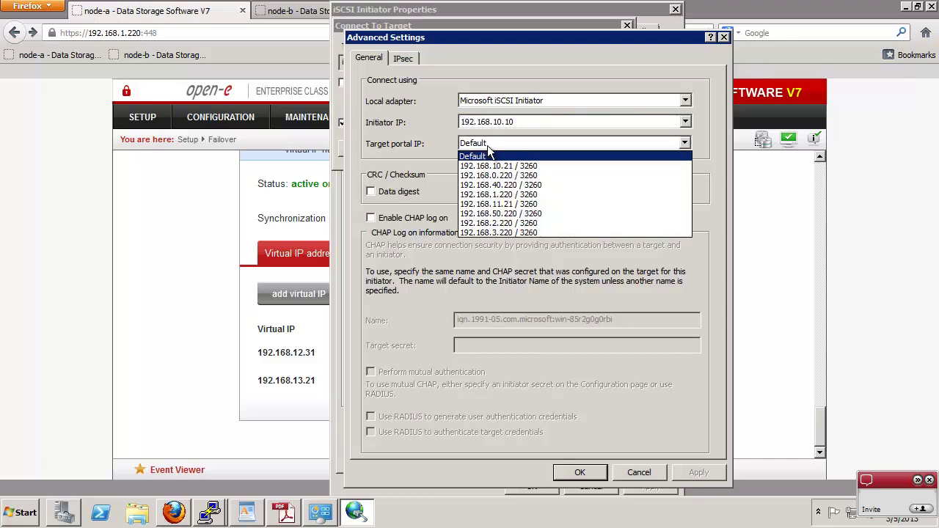
left_click(503, 167)
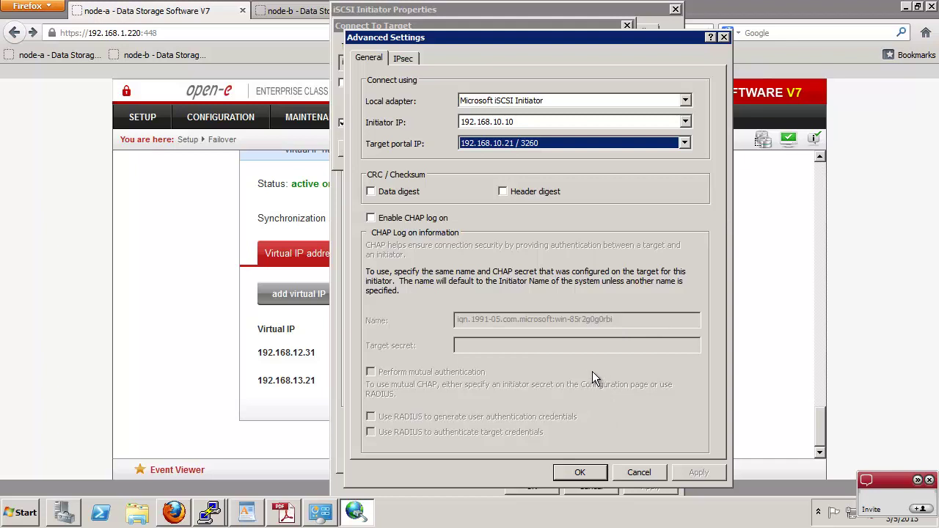
left_click(580, 472)
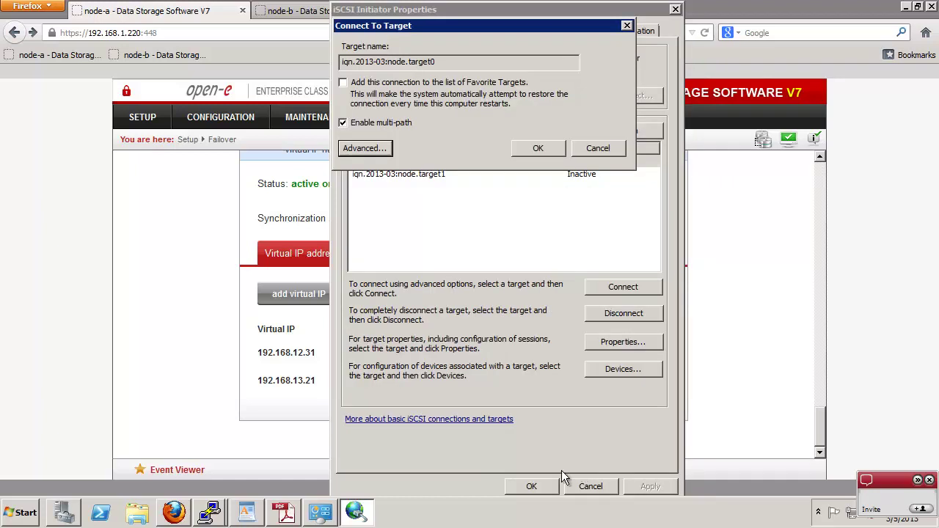
left_click(536, 148)
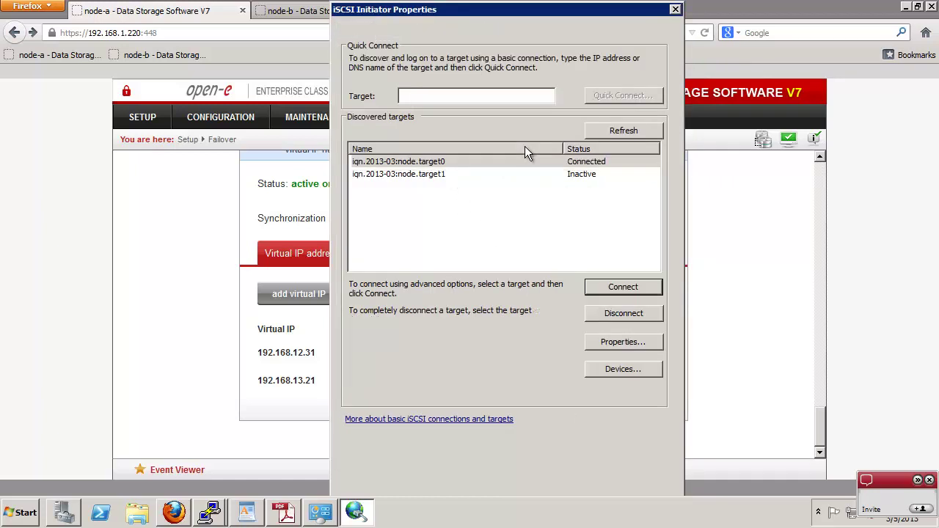
Start adding a second session to target0 with multi-path enabled and the favorite targets option off.
left_click(448, 163)
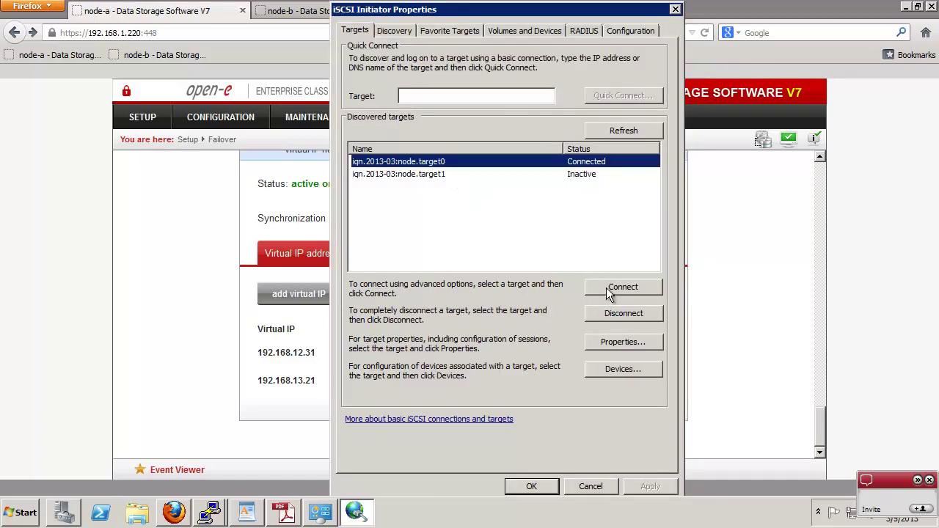
left_click(616, 345)
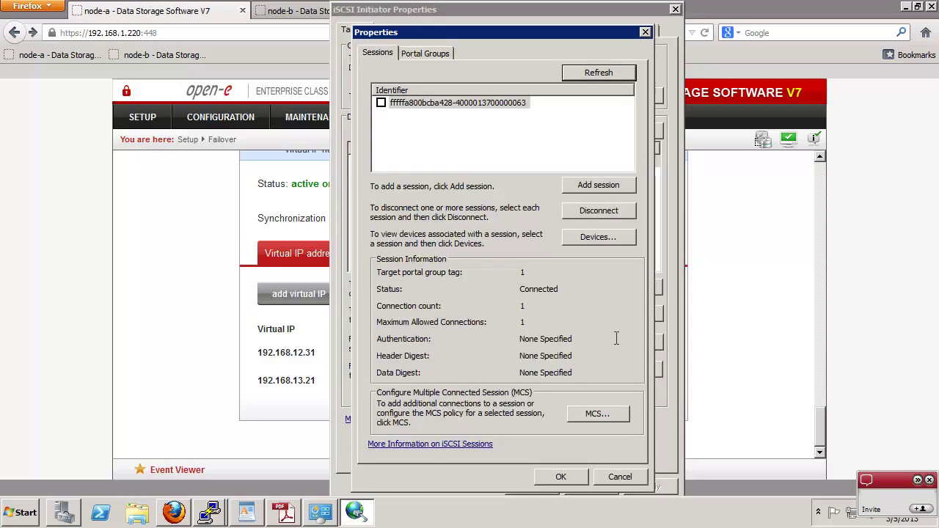
left_click(580, 192)
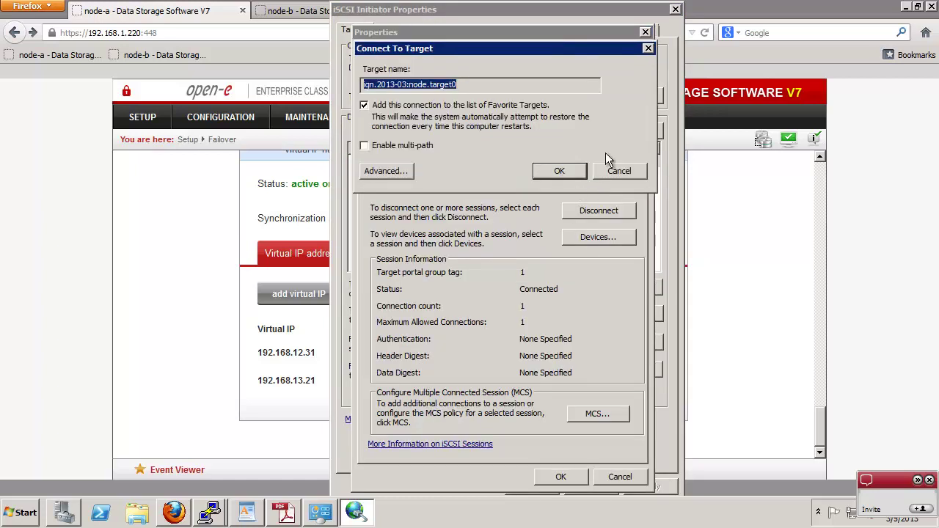
left_click(365, 148)
left_click(364, 105)
Add the second target0 session using the Microsoft iSCSI Initiator adapter, initiator IP 192.168.11.10 and target portal 192.168.11.21 / 3260, and close the target properties.
left_click(387, 170)
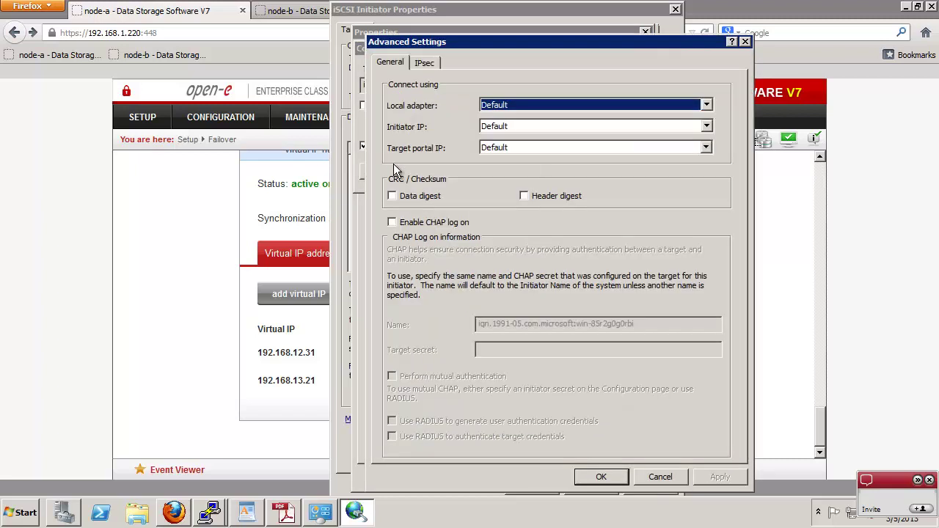
left_click(503, 106)
left_click(512, 127)
left_click(514, 125)
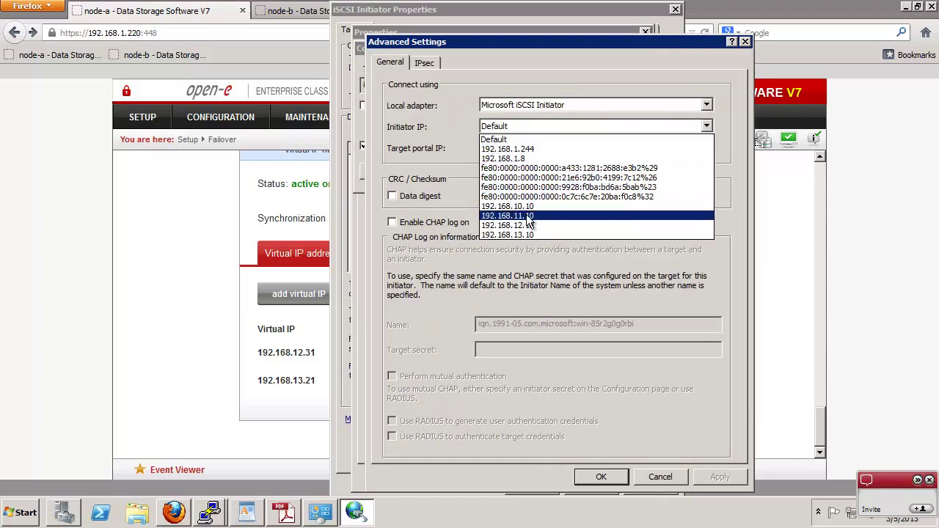
left_click(527, 217)
left_click(510, 151)
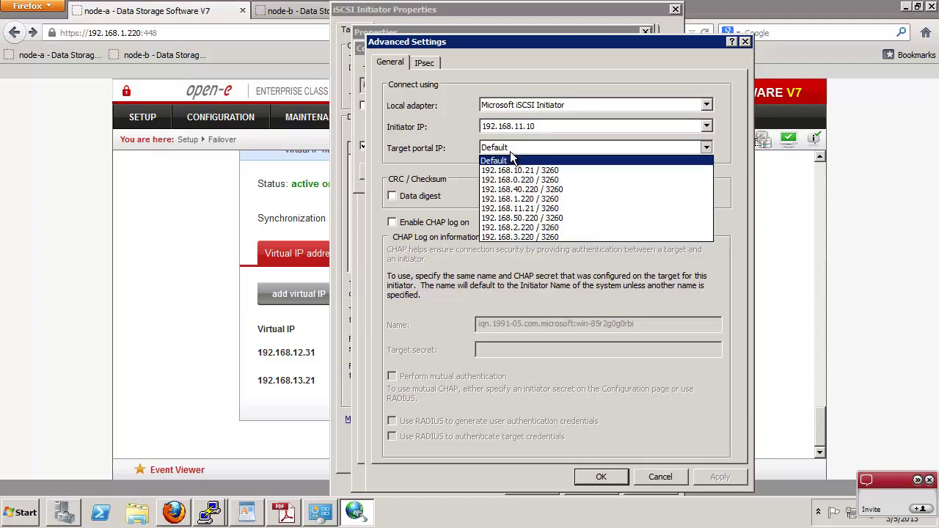
left_click(528, 209)
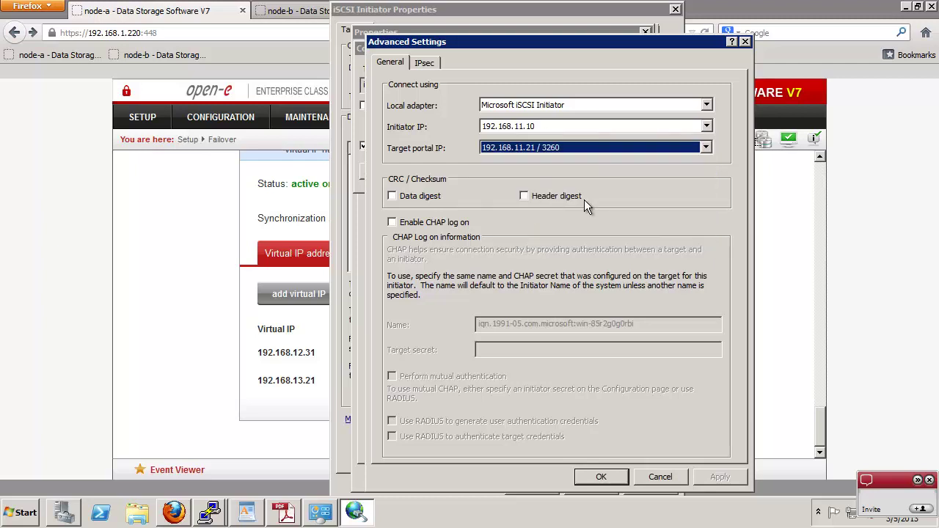
left_click(603, 476)
left_click(547, 173)
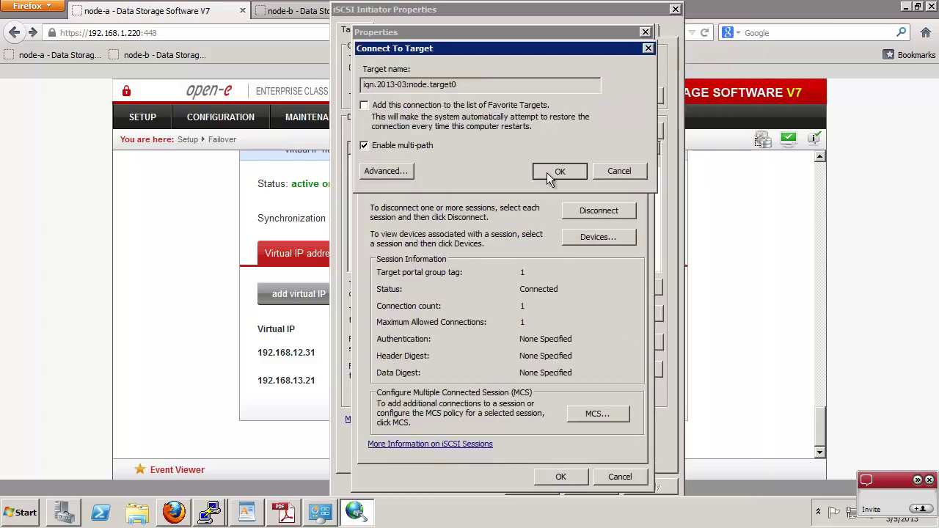
left_click(439, 103)
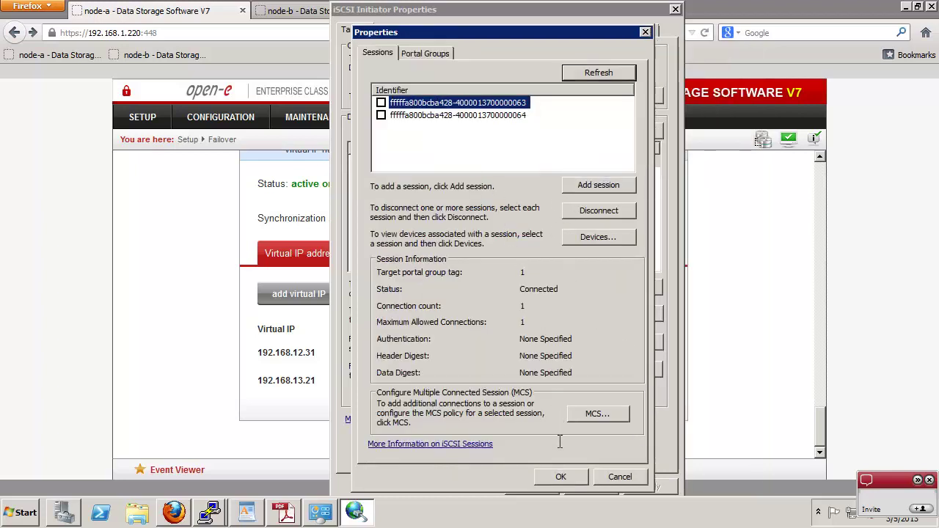
left_click(563, 477)
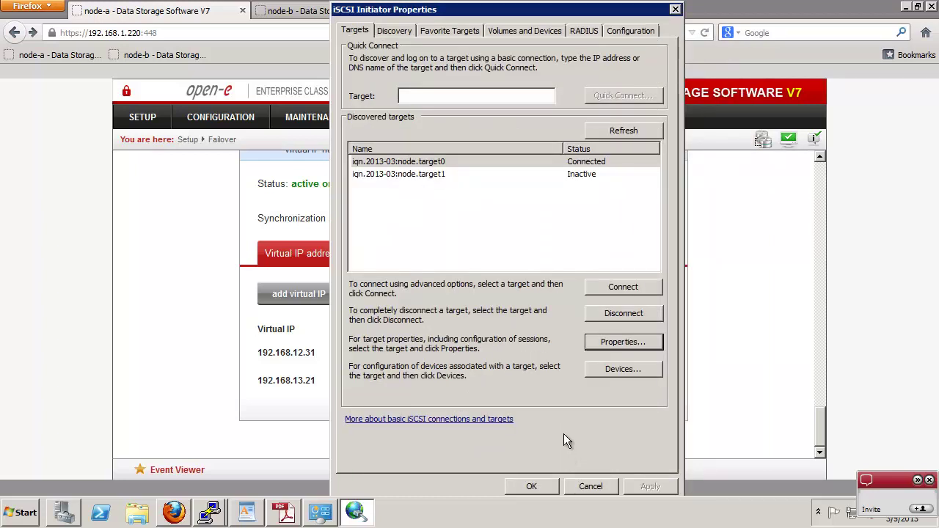
Try to connect to iqn.2013-03:node.target1 with multi-path enabled, the favorite targets option off and the Microsoft iSCSI Initiator local adapter.
left_click(426, 176)
left_click(612, 290)
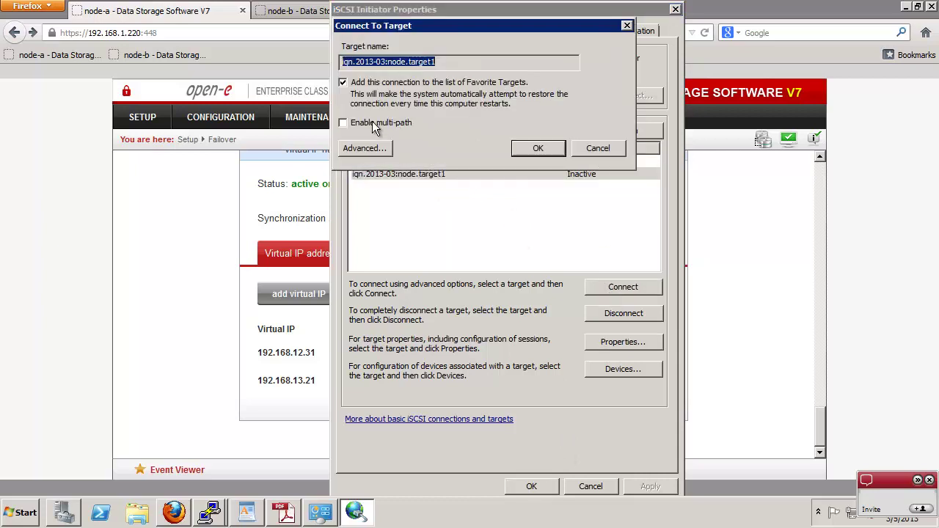
left_click(375, 124)
left_click(362, 86)
left_click(373, 148)
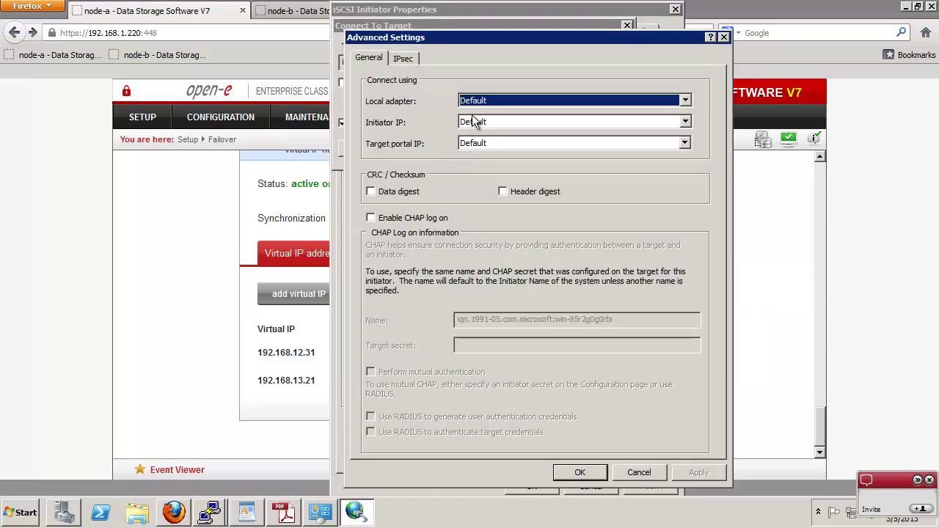
left_click(476, 101)
left_click(488, 123)
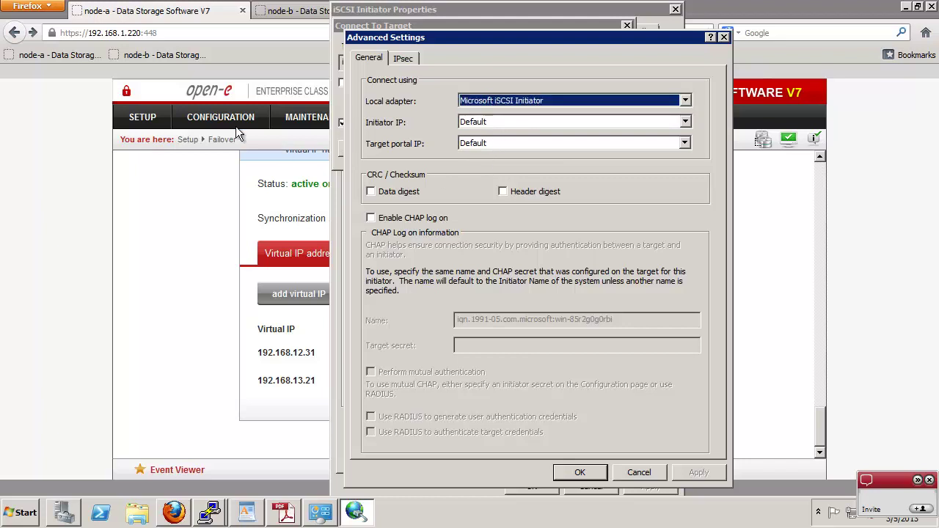
Check the virtual IP addresses on node-a's failover page in Firefox and return to the iSCSI Initiator.
left_click(304, 17)
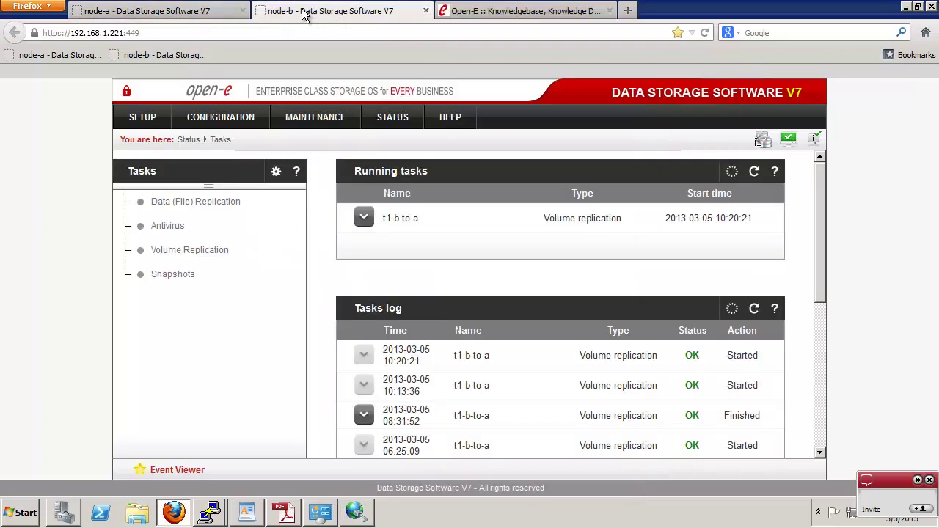
left_click(207, 16)
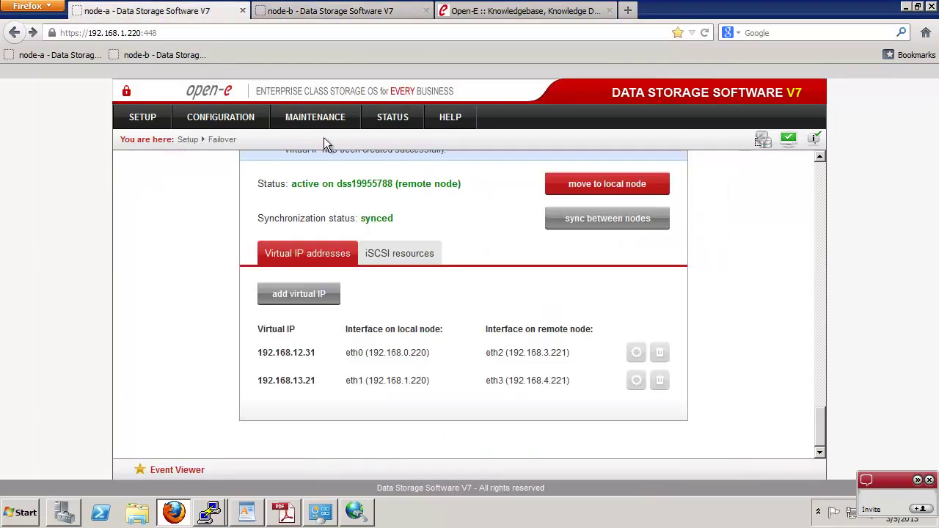
left_click_drag(262, 353, 317, 388)
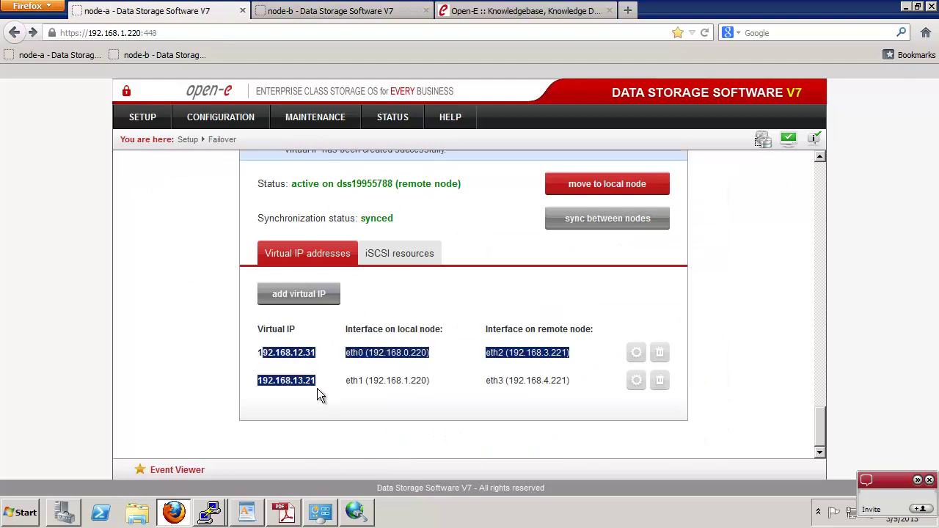
left_click(359, 518)
Try initiator IP 192.168.12.10 with a matching target portal for target1, and cancel the connection.
left_click(497, 119)
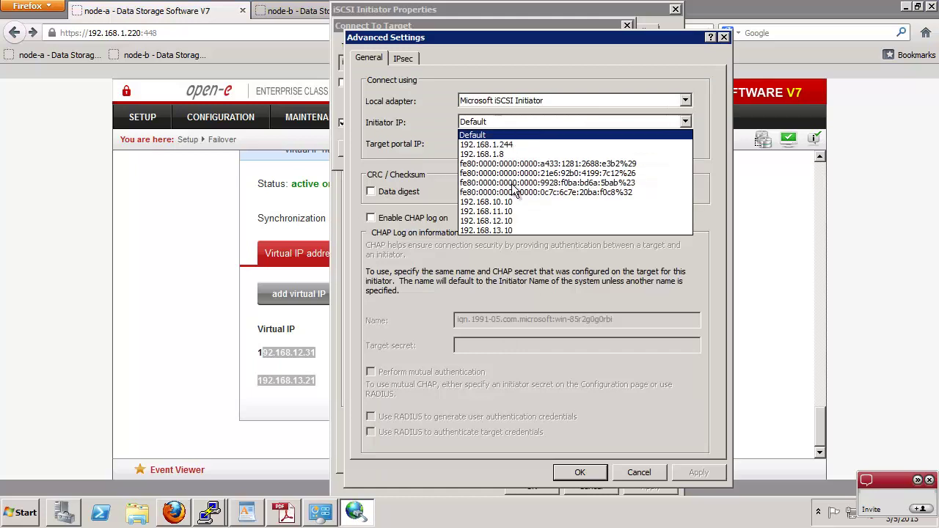
left_click(500, 222)
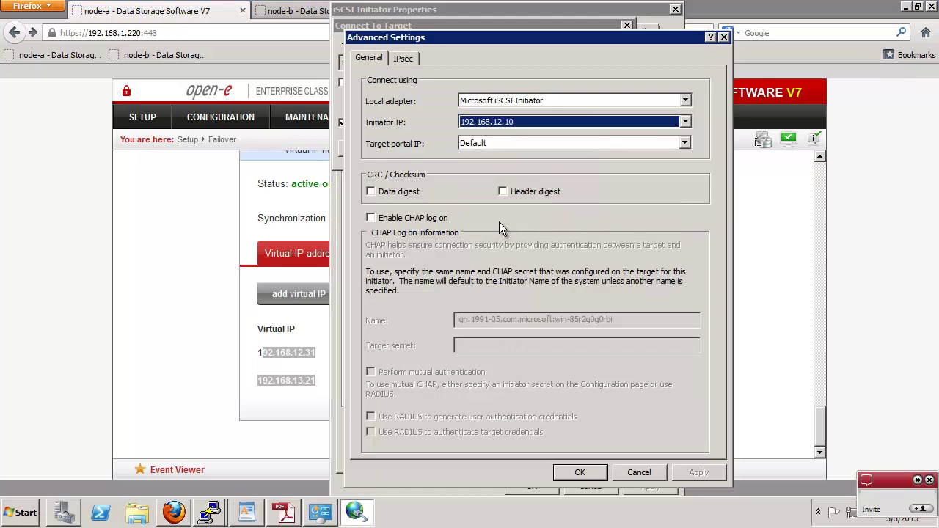
left_click(494, 144)
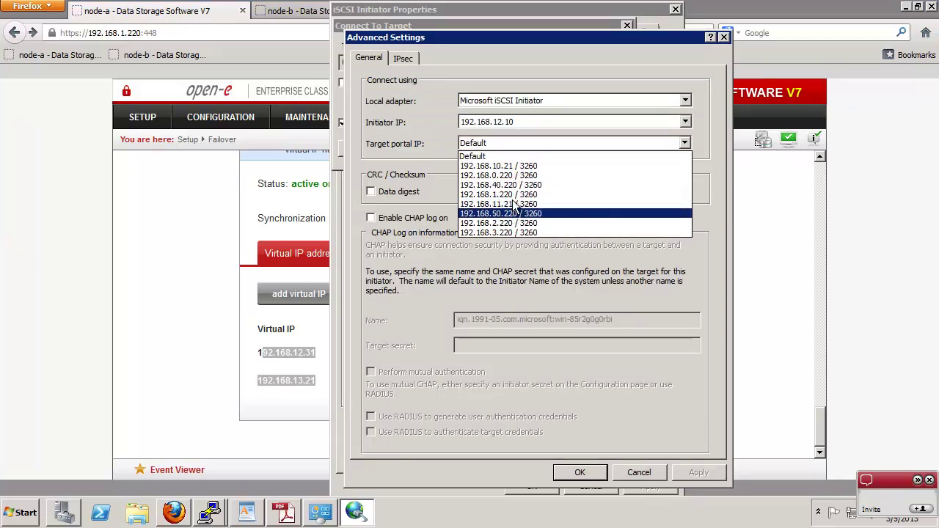
left_click(580, 292)
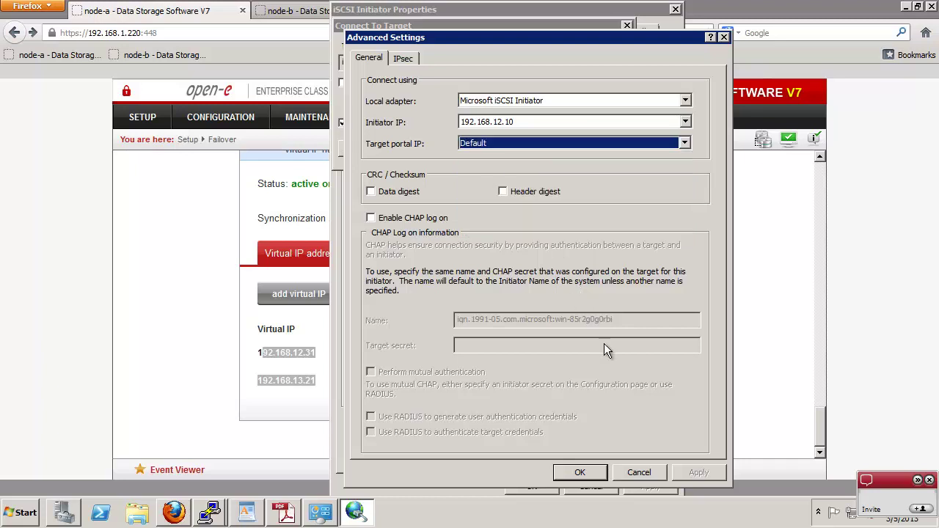
left_click(637, 473)
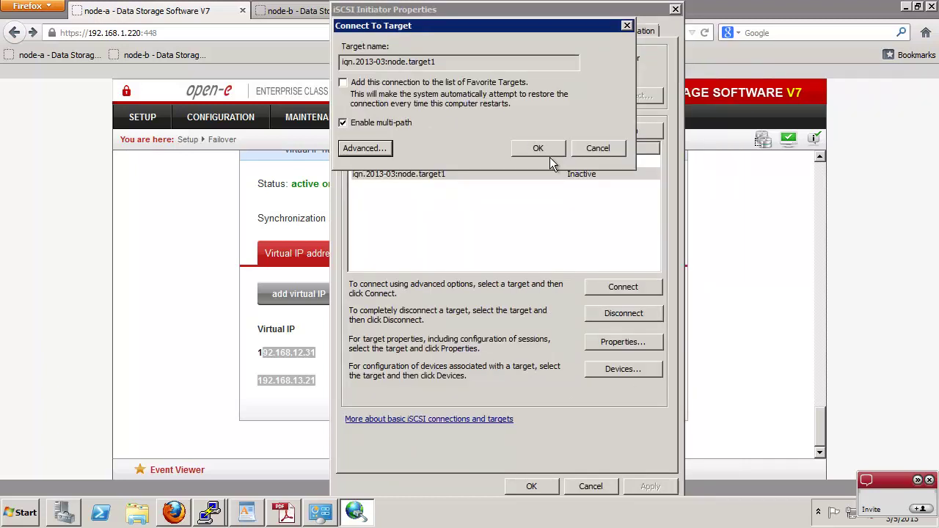
left_click(598, 149)
Refresh the discovery target portals and return to the discovered targets.
left_click(395, 30)
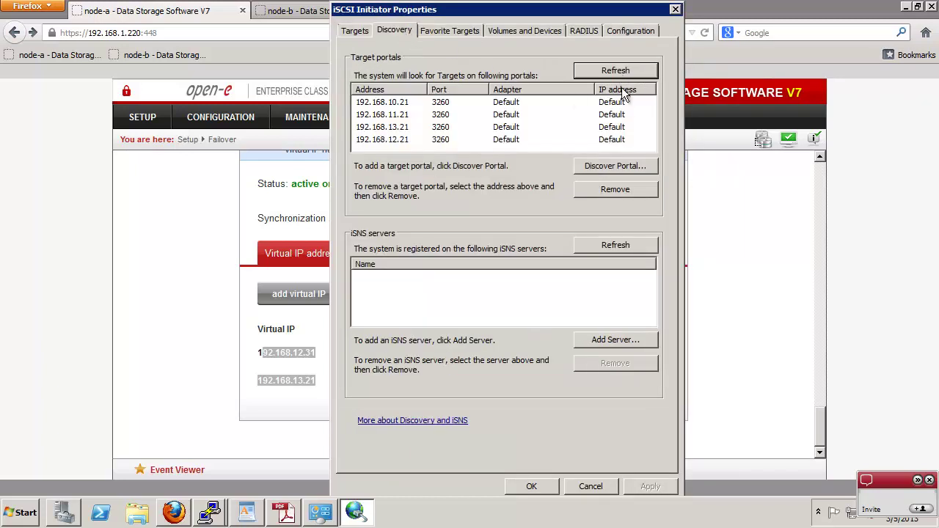
left_click(602, 71)
left_click(603, 71)
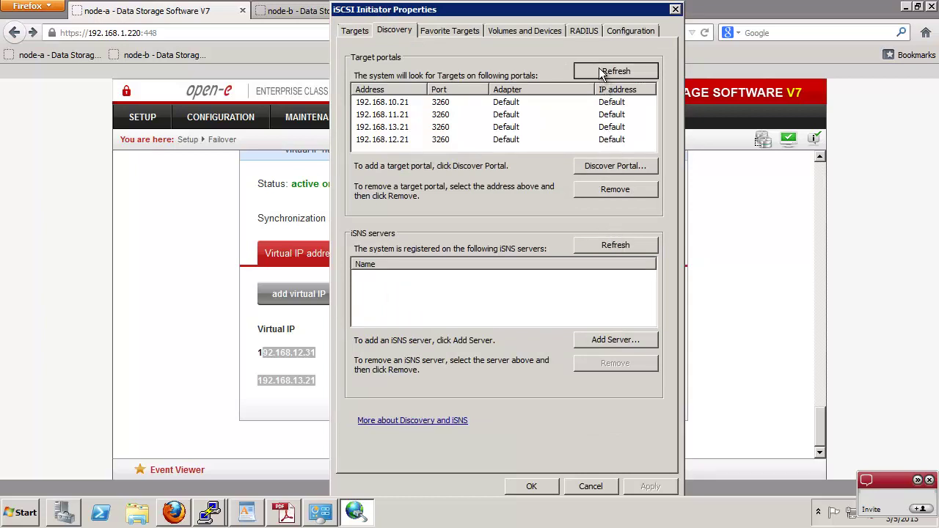
left_click(354, 35)
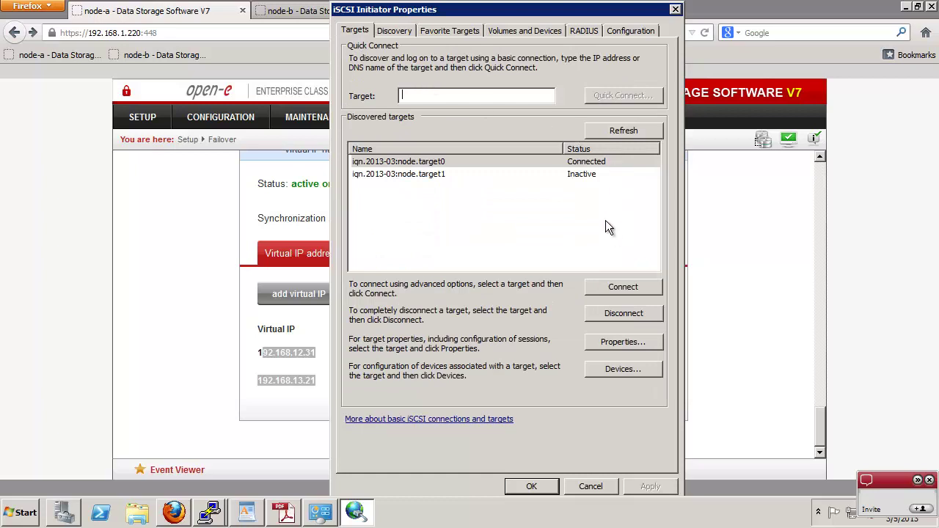
Connect to iqn.2013-03:node.target1 with multi-path enabled, the favorite targets option off and default advanced settings.
left_click(570, 175)
left_click(613, 286)
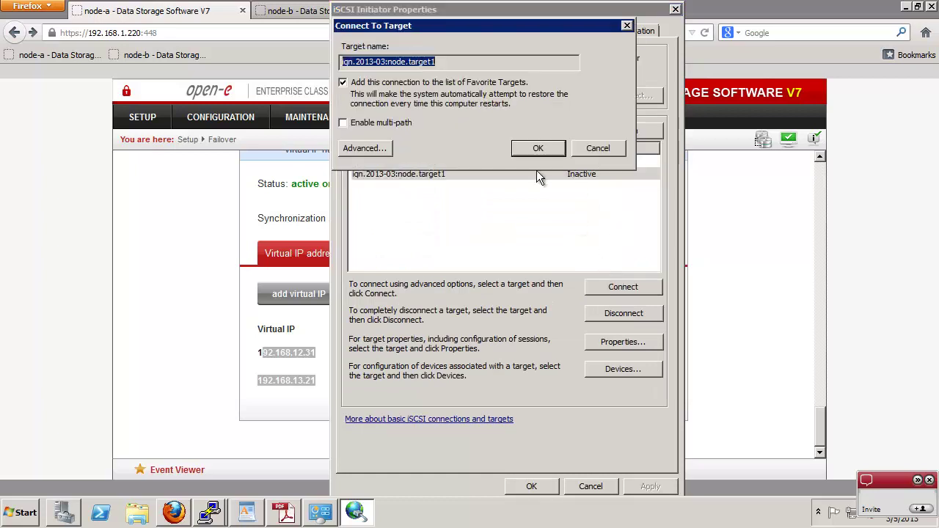
left_click(366, 125)
left_click(342, 82)
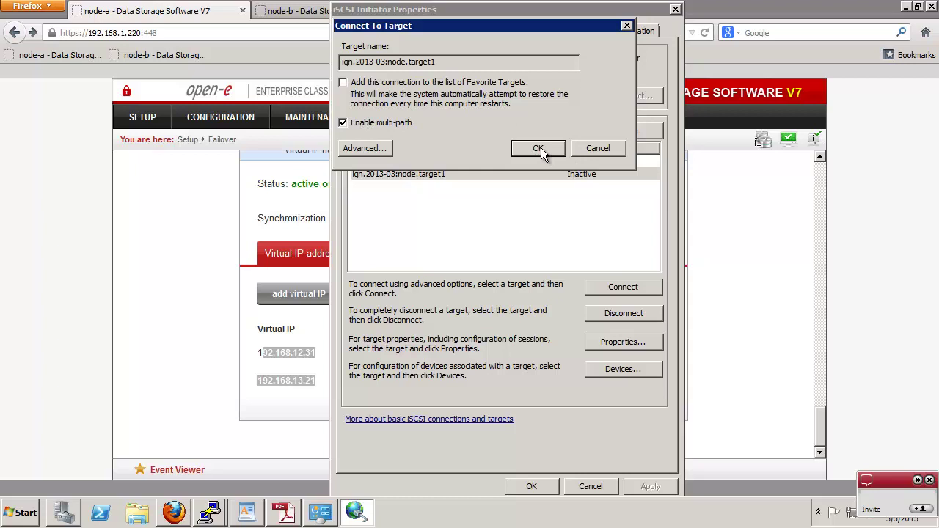
left_click(538, 149)
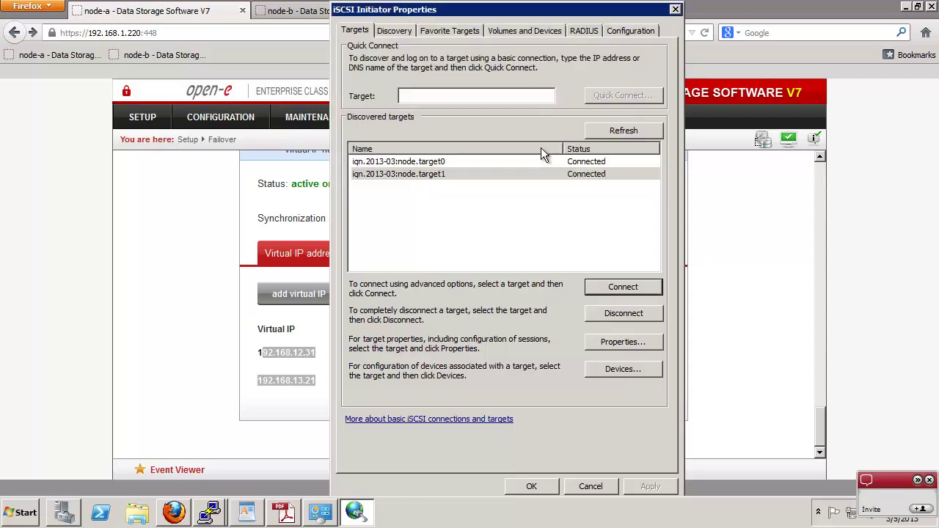
Disconnect all sessions of iqn.2013-03:node.target1 and confirm the disconnection.
left_click(560, 179)
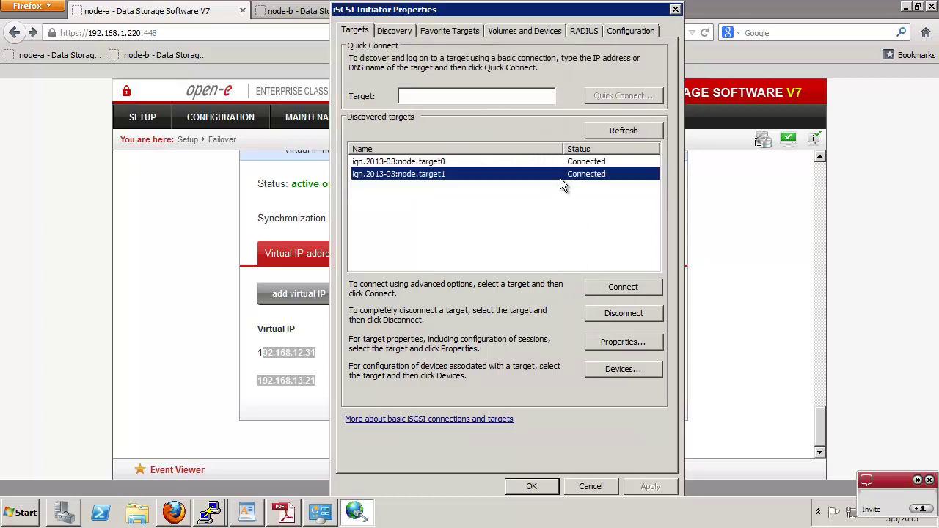
left_click(617, 315)
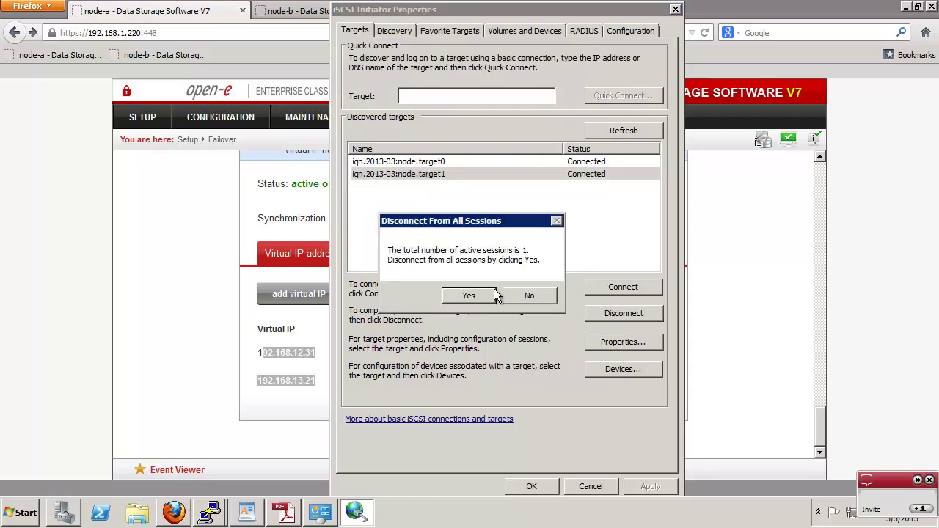
left_click(472, 296)
Open a new connection to iqn.2013-03:node.target1 with multi-path enabled and the favorite targets option off.
left_click(498, 176)
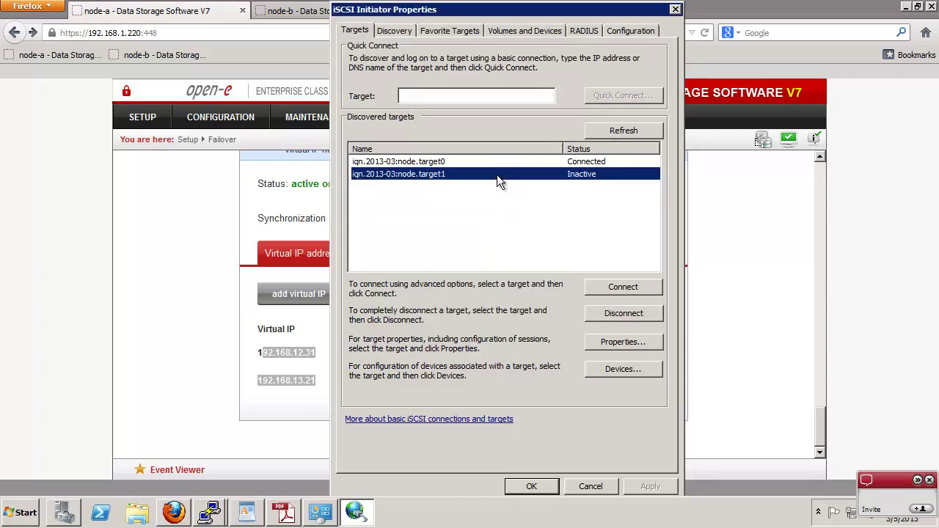
left_click(609, 286)
left_click(367, 125)
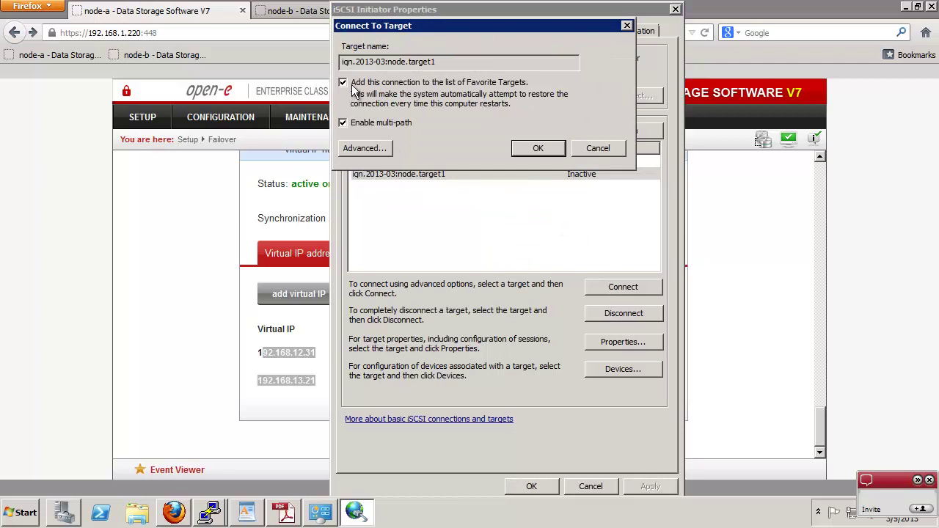
left_click(354, 85)
Set target1's connection to the Microsoft iSCSI Initiator local adapter and initiator IP 192.168.12.10 in the advanced settings.
left_click(391, 149)
left_click(473, 98)
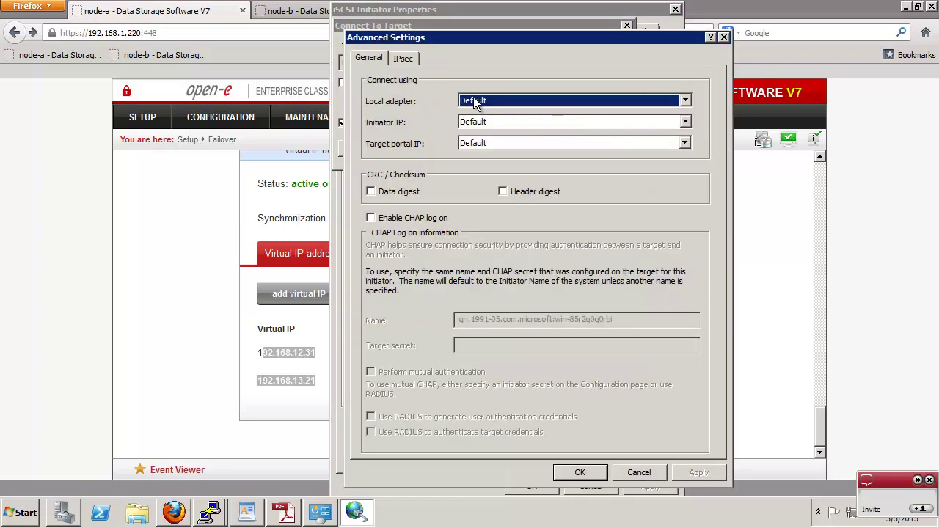
left_click(504, 123)
left_click(483, 119)
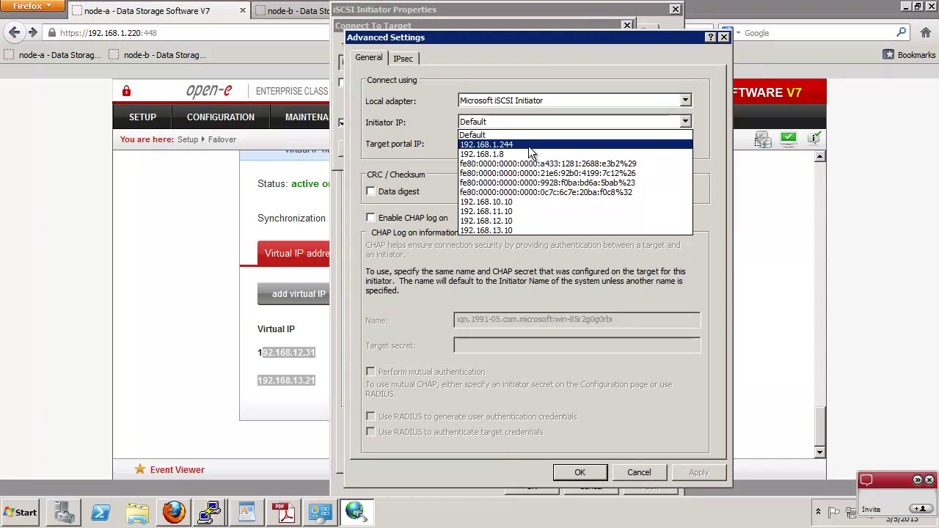
left_click(506, 211)
left_click(483, 143)
left_click(485, 117)
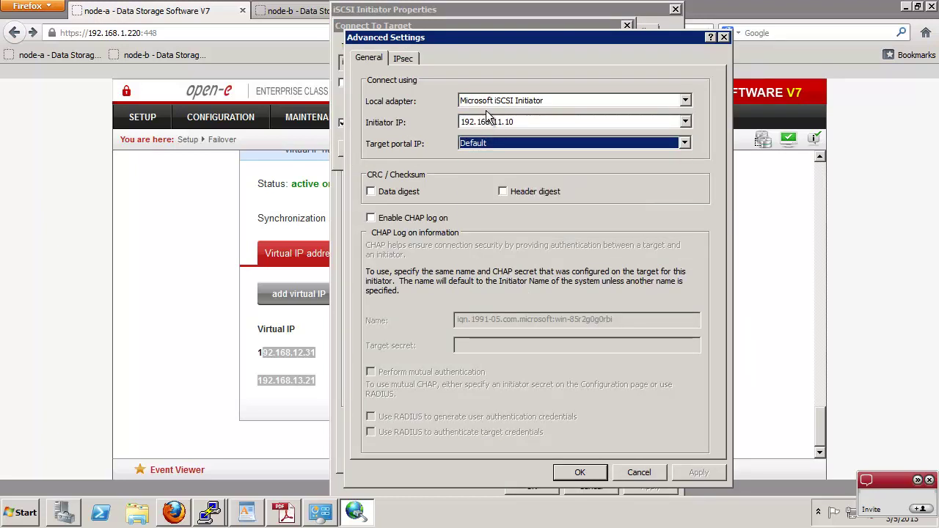
left_click(486, 124)
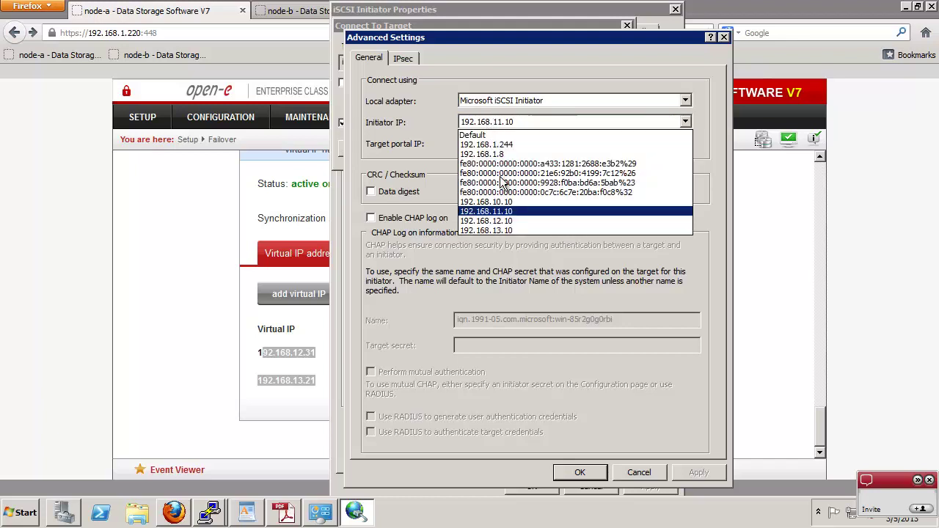
left_click(486, 221)
Check the available target portal IPs and the IPsec settings for iqn.2013-03:node.target1, and cancel the connection.
left_click(484, 142)
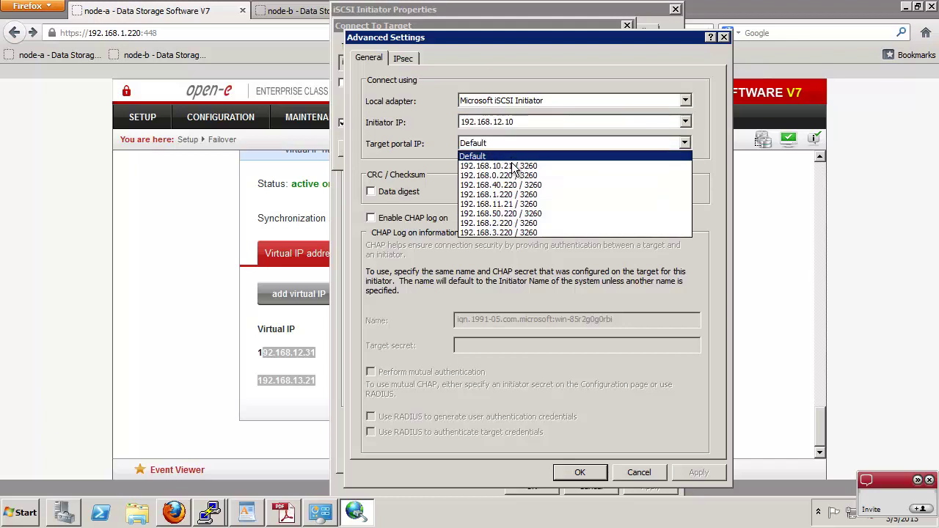
left_click(630, 472)
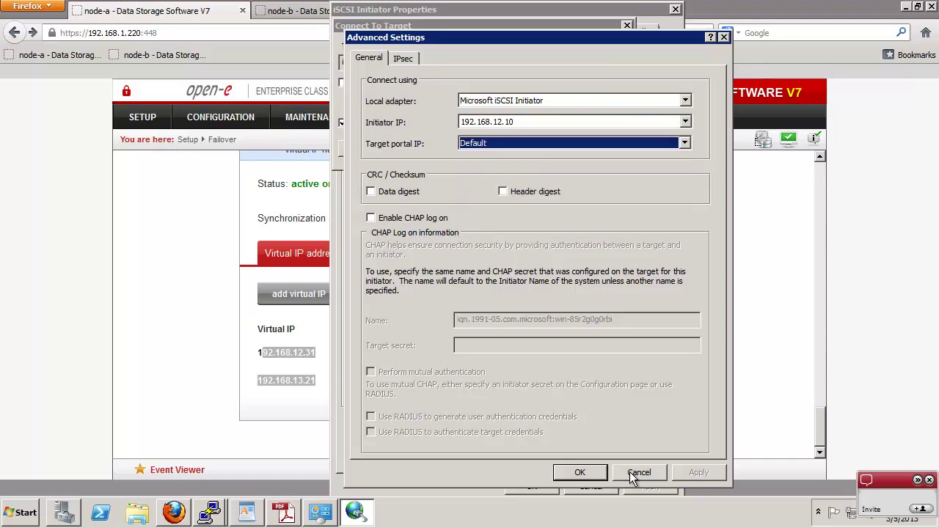
left_click(401, 60)
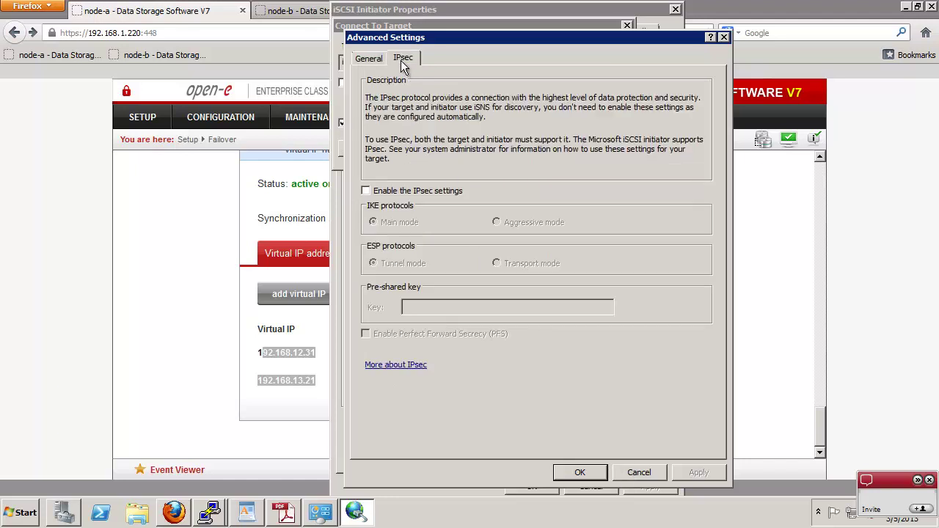
left_click(372, 61)
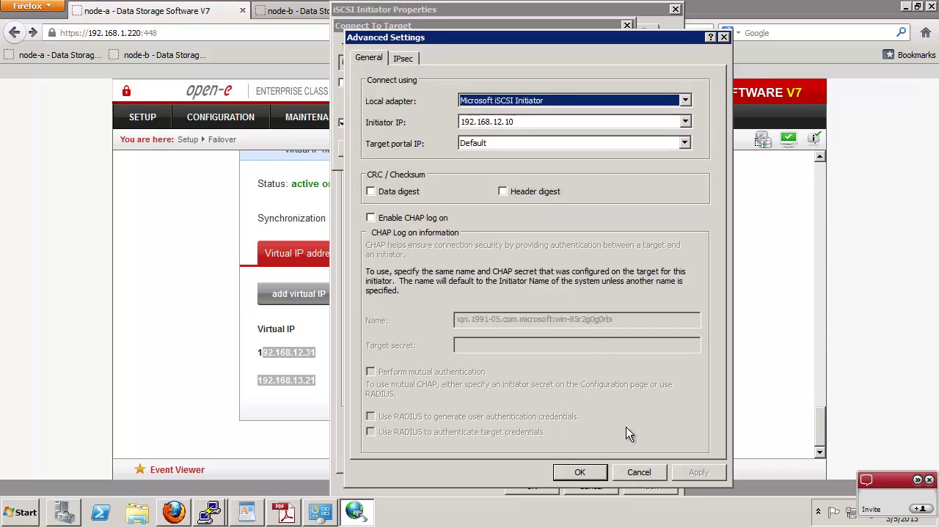
left_click(640, 472)
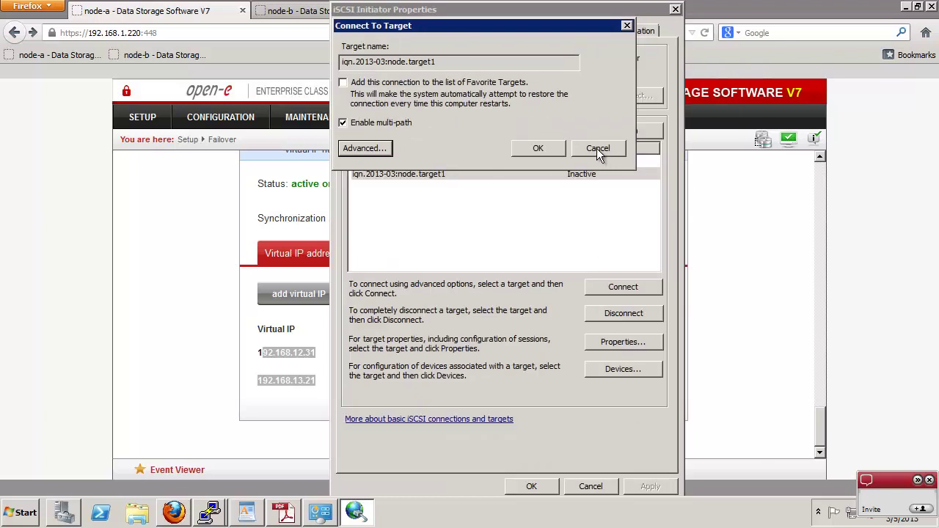
left_click(537, 148)
left_click(436, 175)
Remove the 192.168.12.21 and 192.168.13.21 entries from the initiator's discovery target portals.
left_click(395, 30)
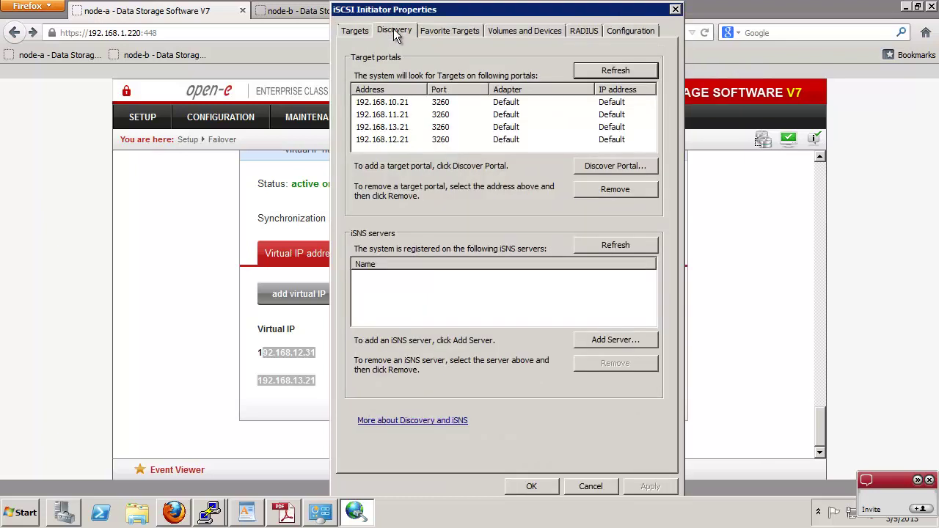
left_click(382, 128)
left_click(399, 141)
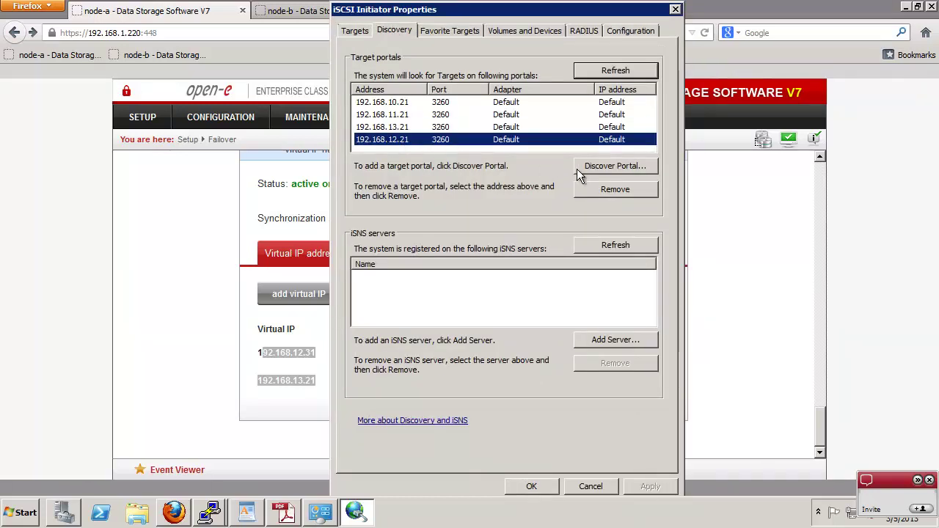
left_click(606, 191)
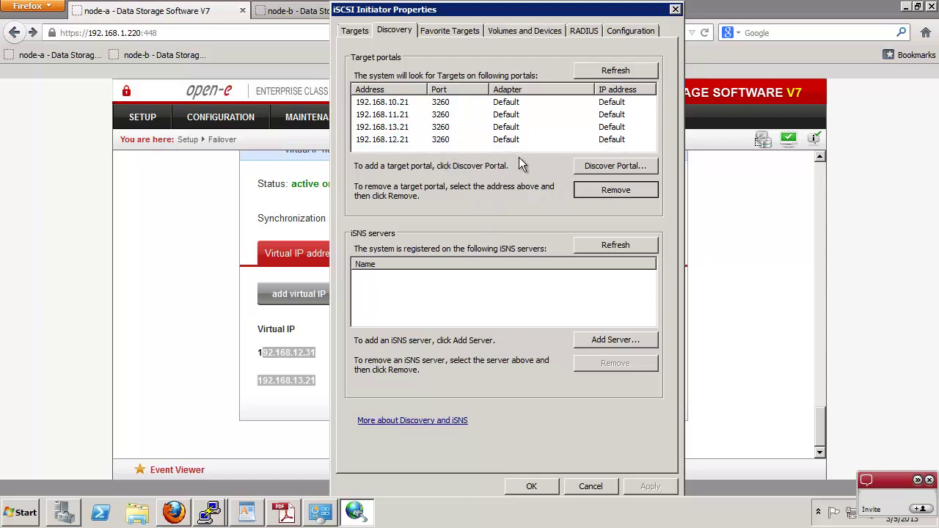
left_click(381, 128)
left_click(591, 192)
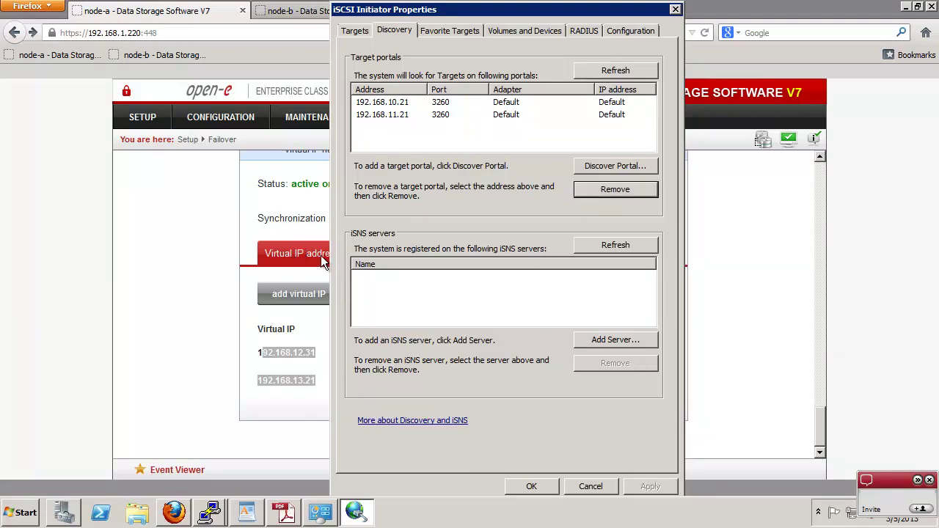
Leave portal discovery without adding an address and check which targets remain in the discovered targets list.
left_click(598, 166)
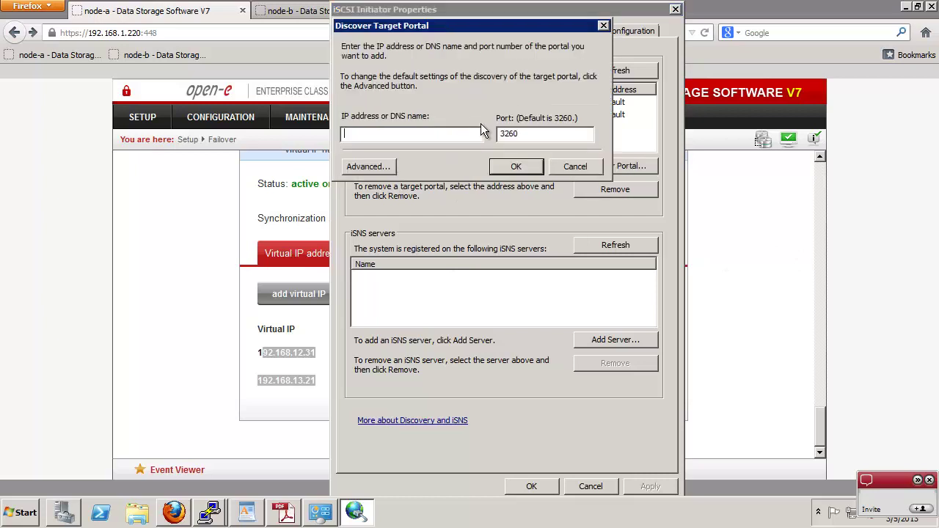
left_click(573, 168)
left_click(356, 31)
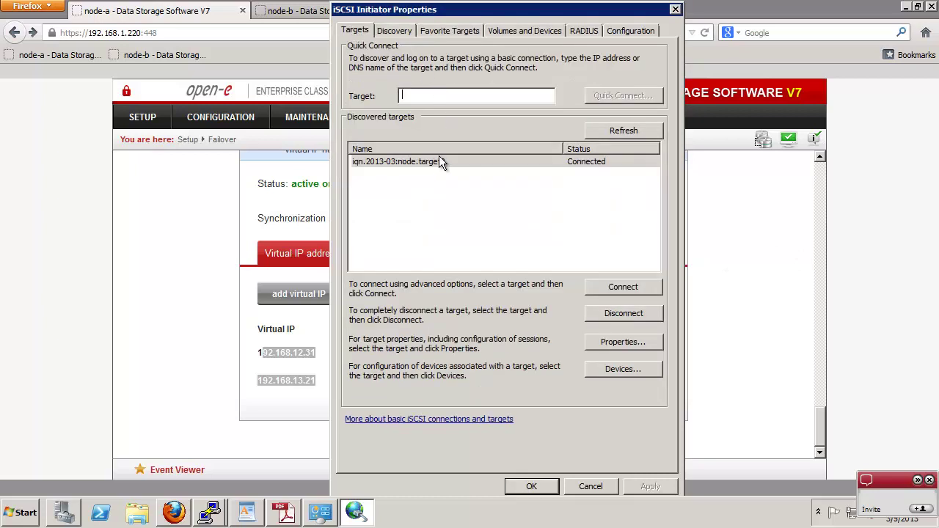
left_click(440, 159)
Try to add 192.168.12.21 on port 3260 as a discovery target portal.
left_click(396, 31)
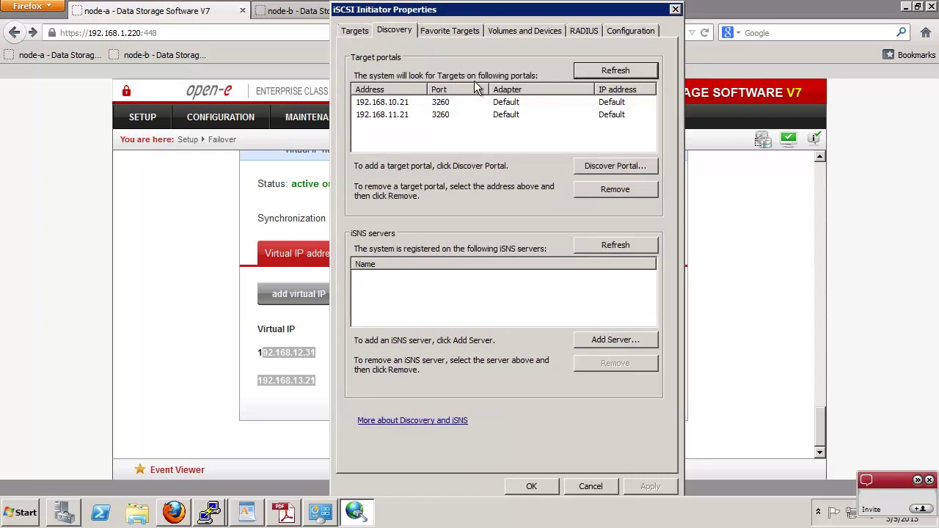
left_click(595, 169)
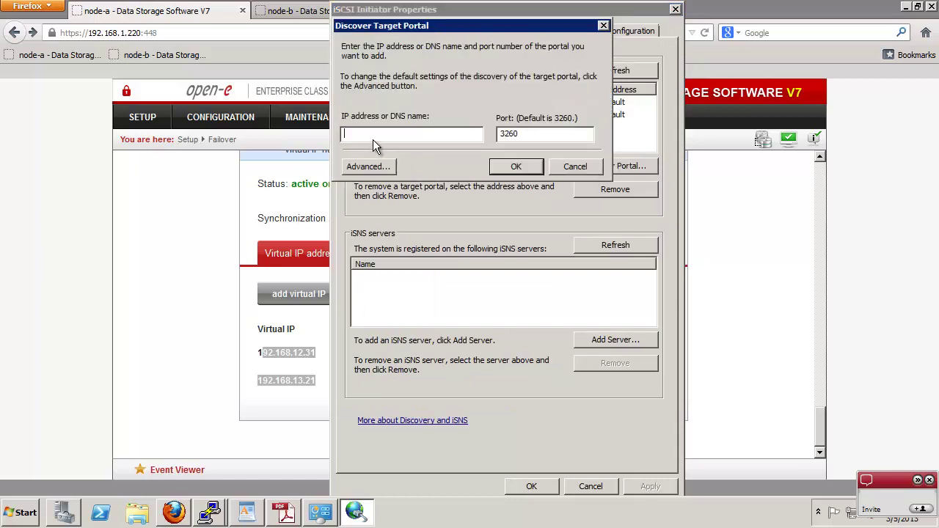
type("192.168.12.21")
left_click(511, 169)
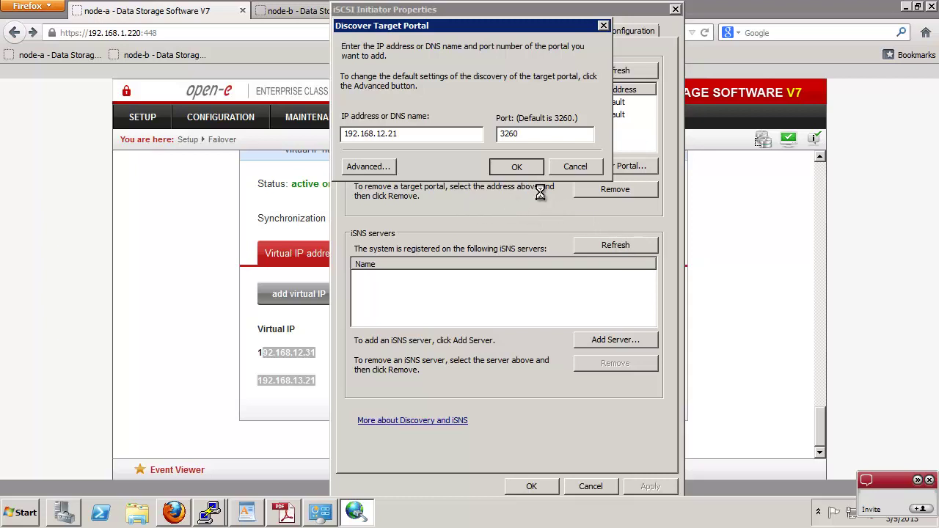
Check node-b's virtual IP addresses on node-a's Failover page and return to the iSCSI initiator.
left_click(307, 358)
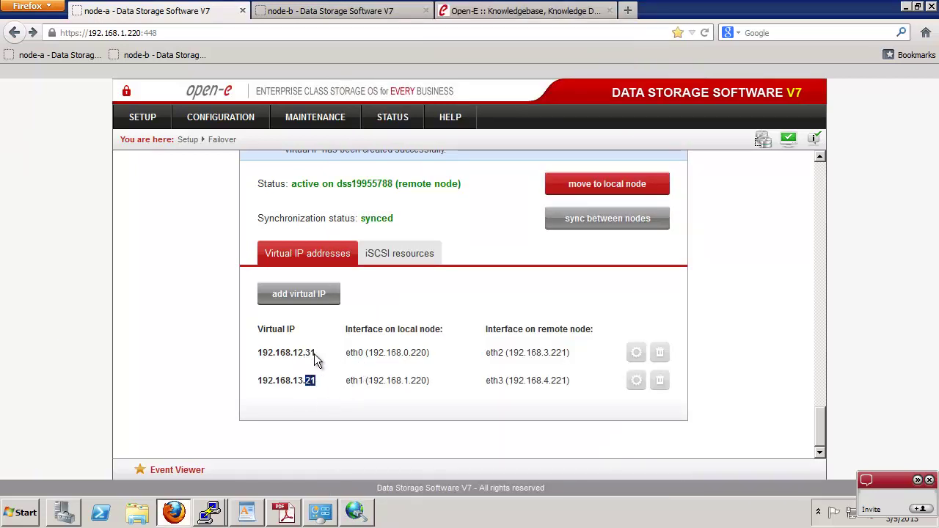
left_click_drag(297, 353, 325, 365)
left_click(347, 357)
left_click(356, 512)
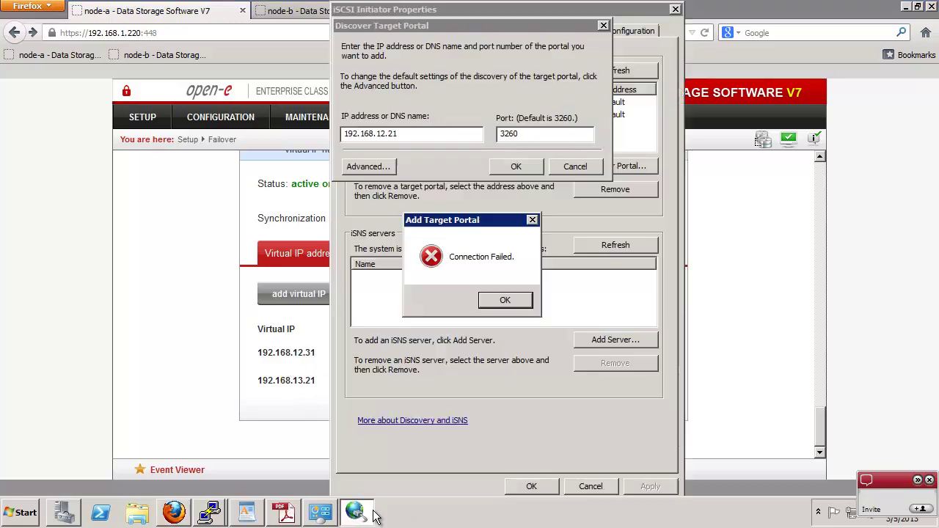
Dismiss the connection error and replace the 192.168.12.21 target portal with 192.168.12.31 on port 3260.
left_click(508, 300)
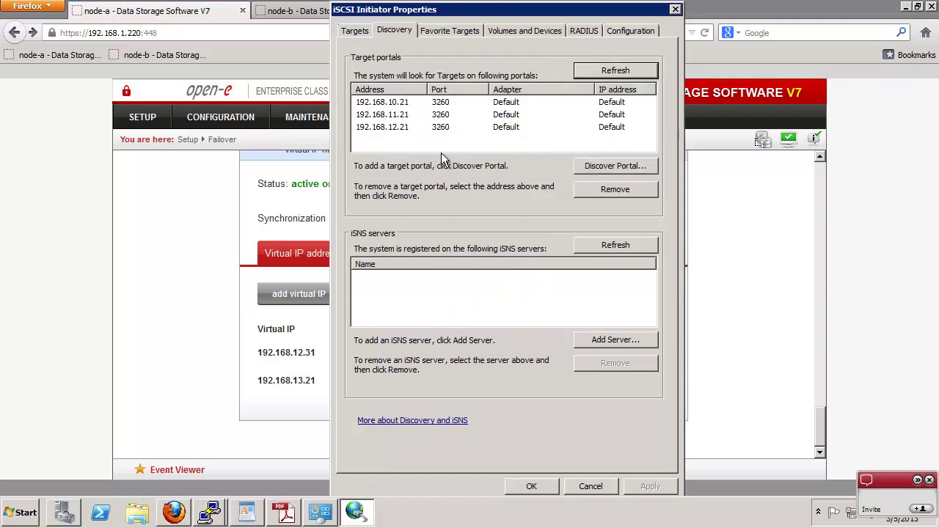
left_click(402, 129)
left_click(616, 190)
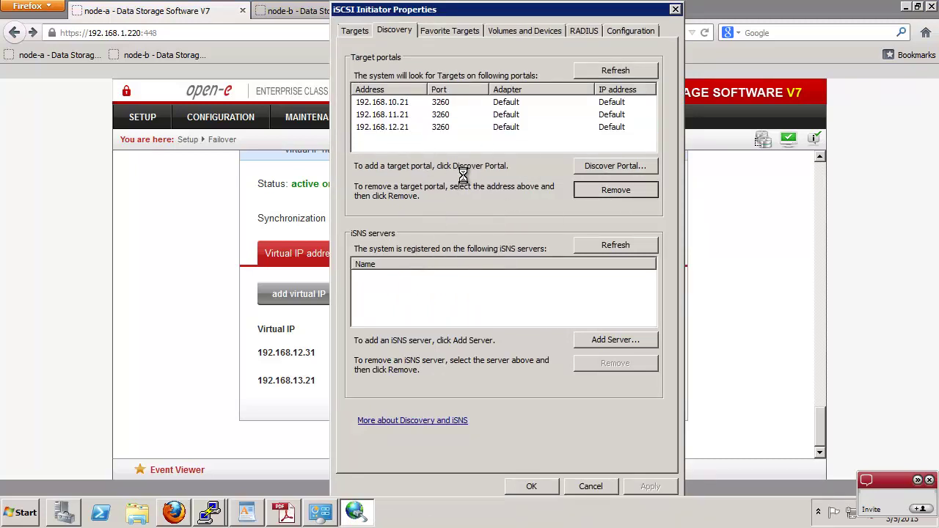
left_click(629, 165)
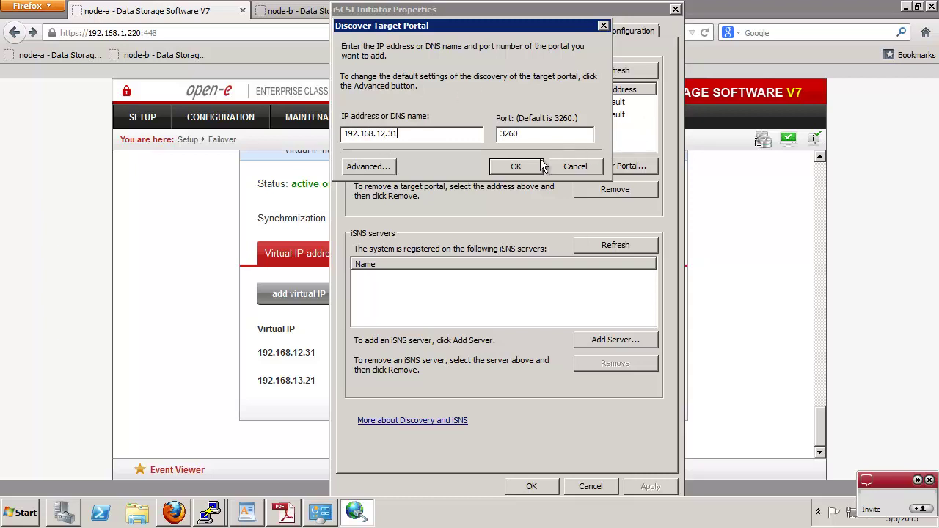
left_click(518, 166)
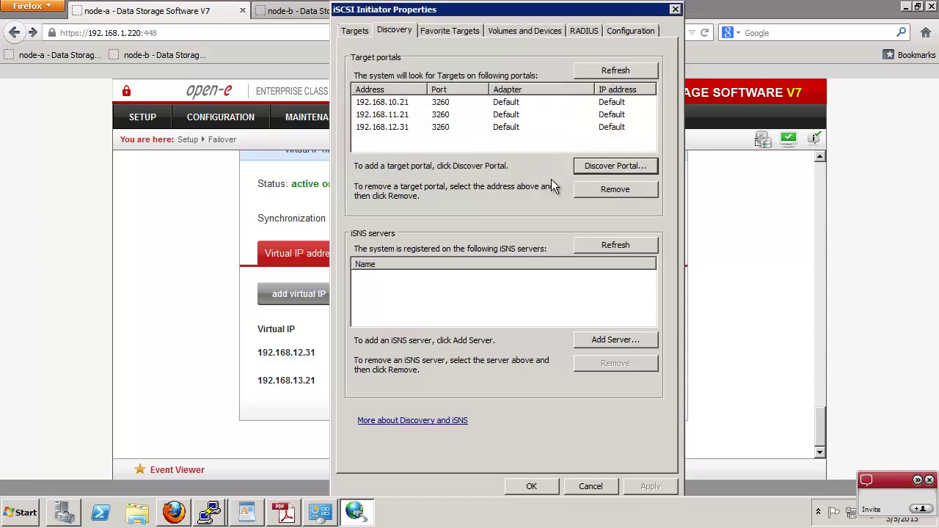
Try to add the 192.168.12.21 target portal once more and remove its entry from the portal list.
left_click(592, 166)
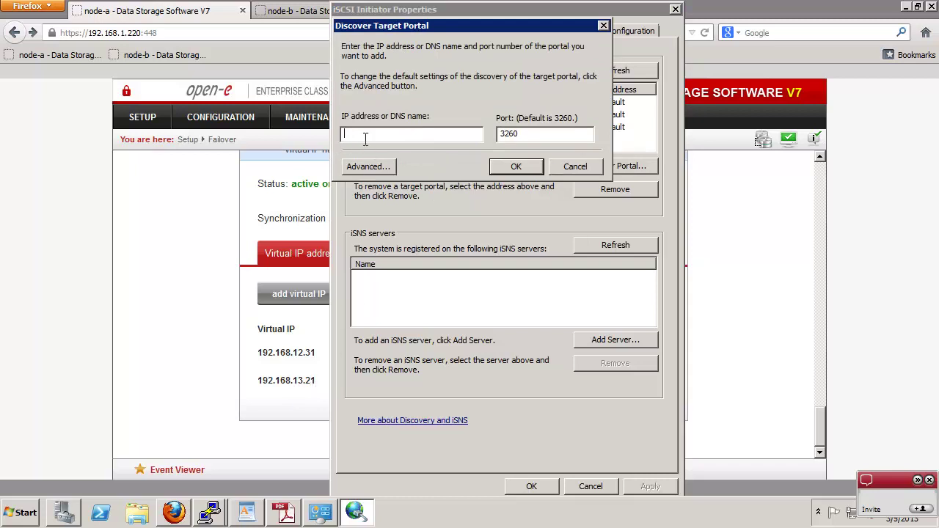
type("192.168.12.21")
left_click(494, 164)
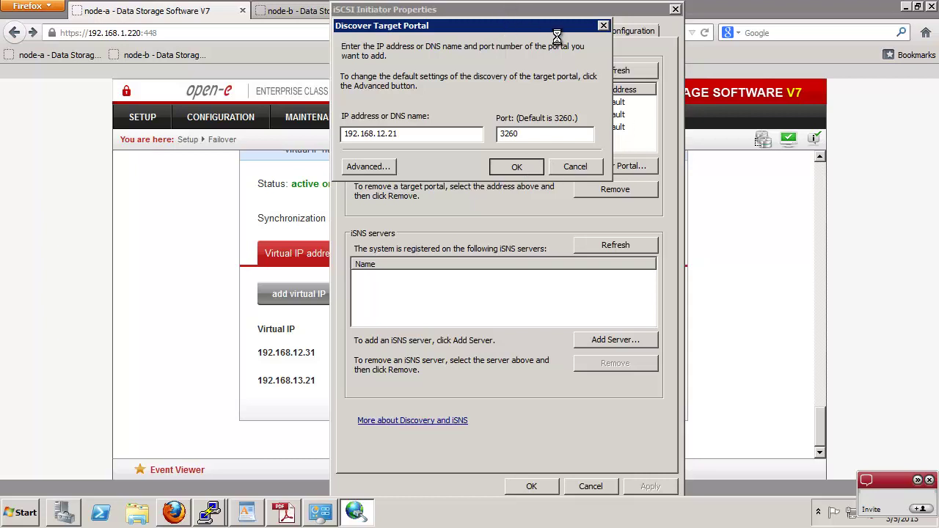
left_click_drag(538, 29, 251, 16)
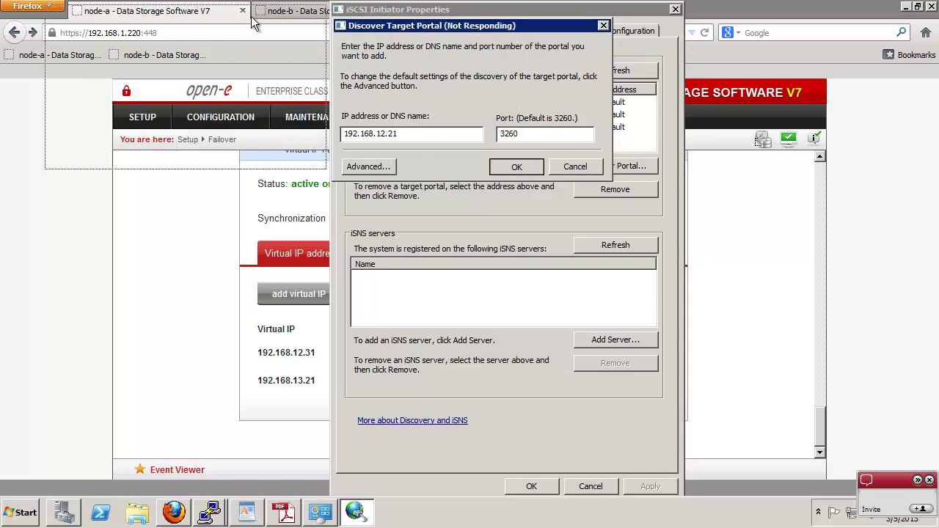
left_click(460, 12)
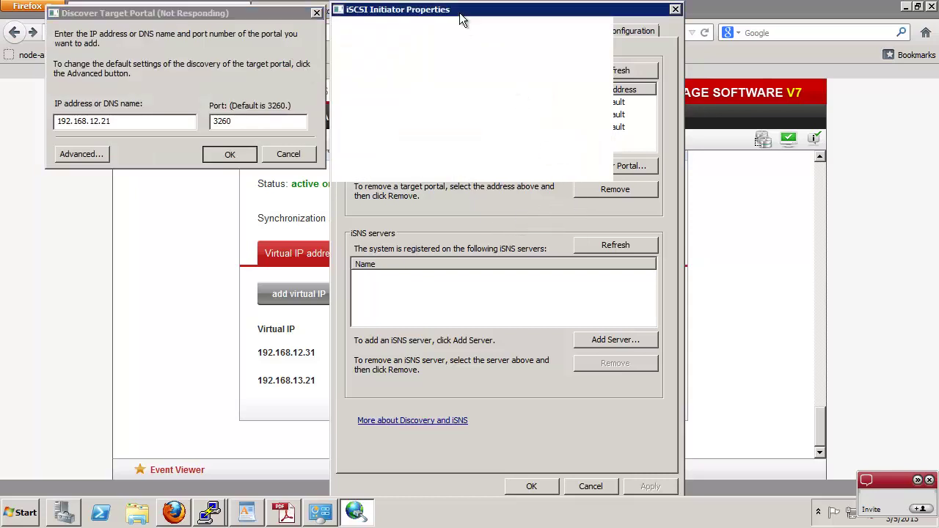
left_click(217, 16)
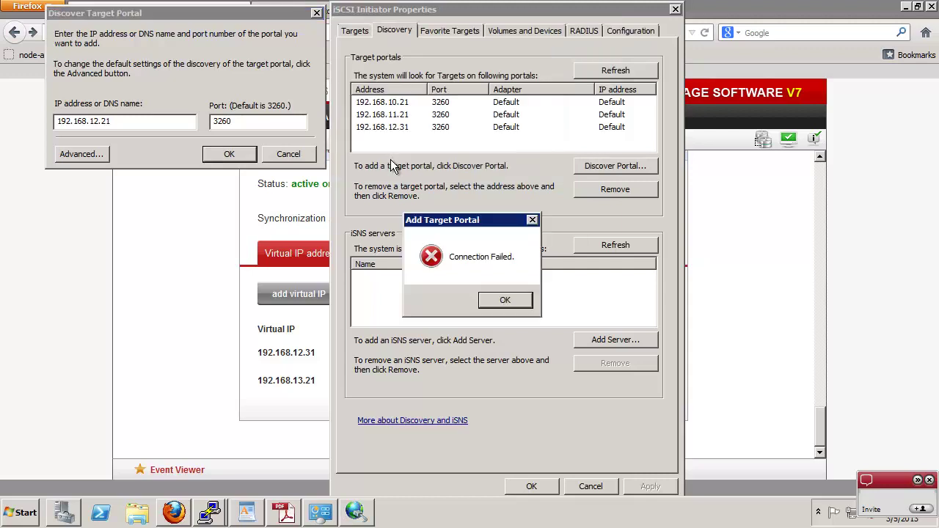
left_click(495, 302)
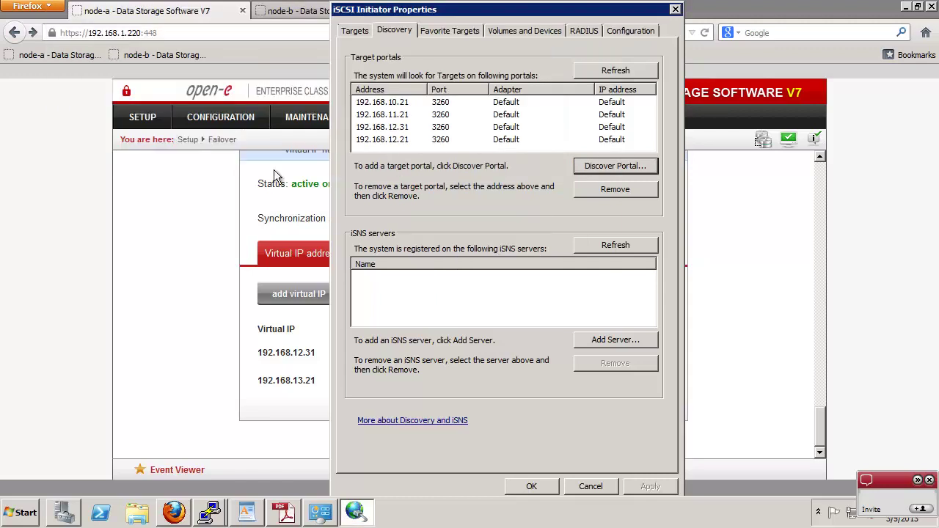
left_click(389, 140)
left_click(596, 189)
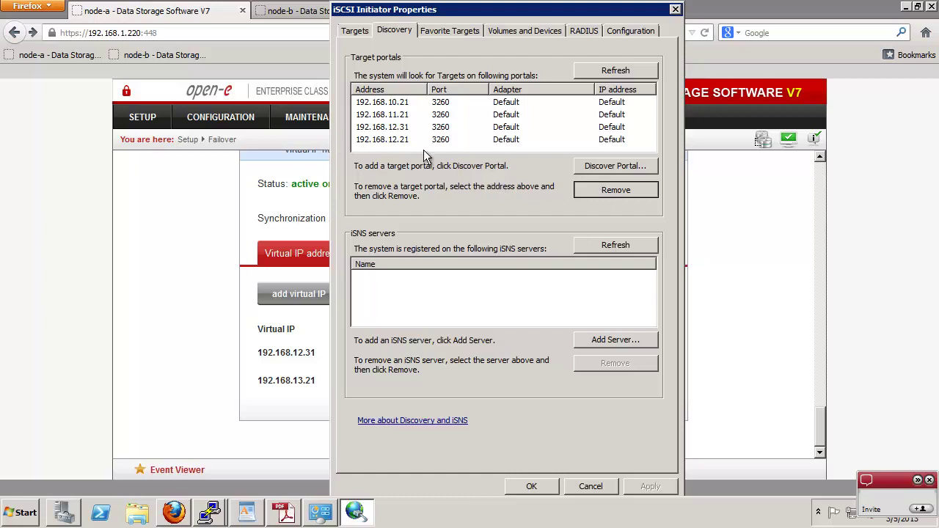
Add 192.168.13.21 on port 3260 as a target portal, checking the address against the Failover page's virtual IPs.
left_click(603, 167)
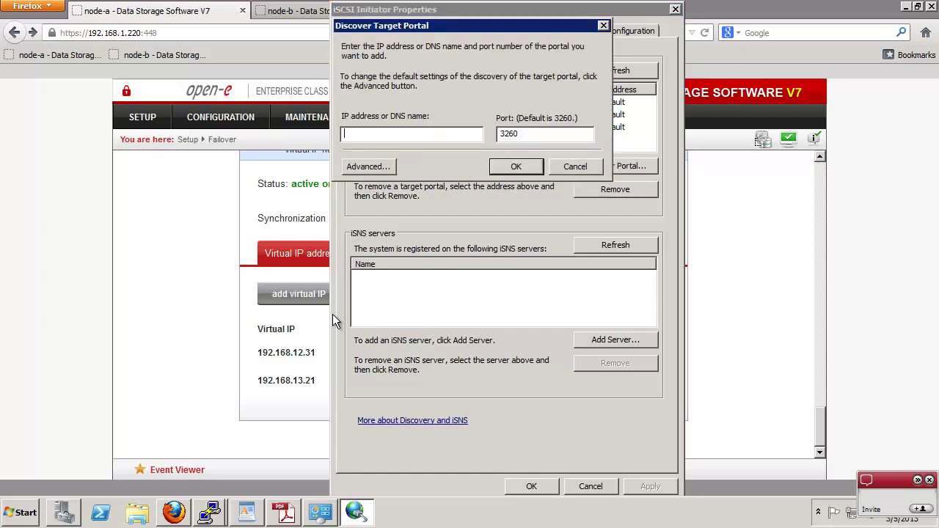
left_click_drag(313, 380, 312, 405)
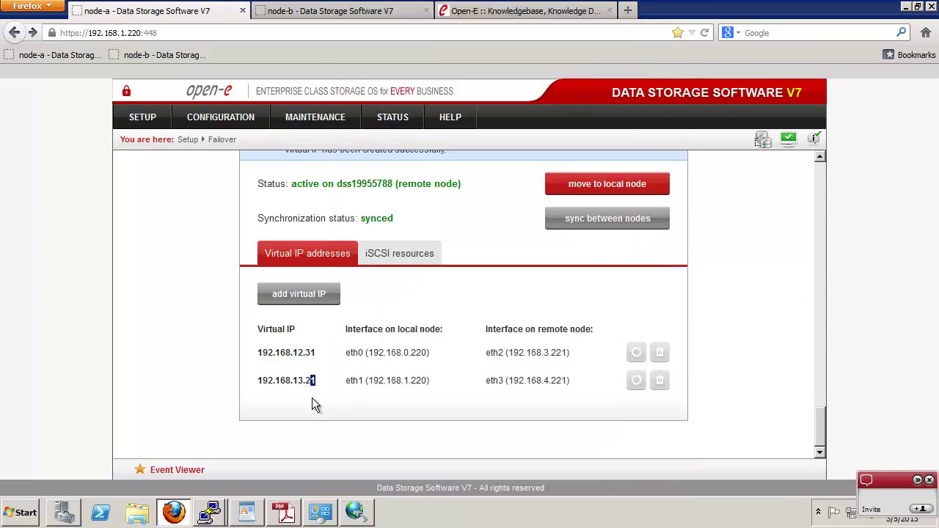
left_click(360, 521)
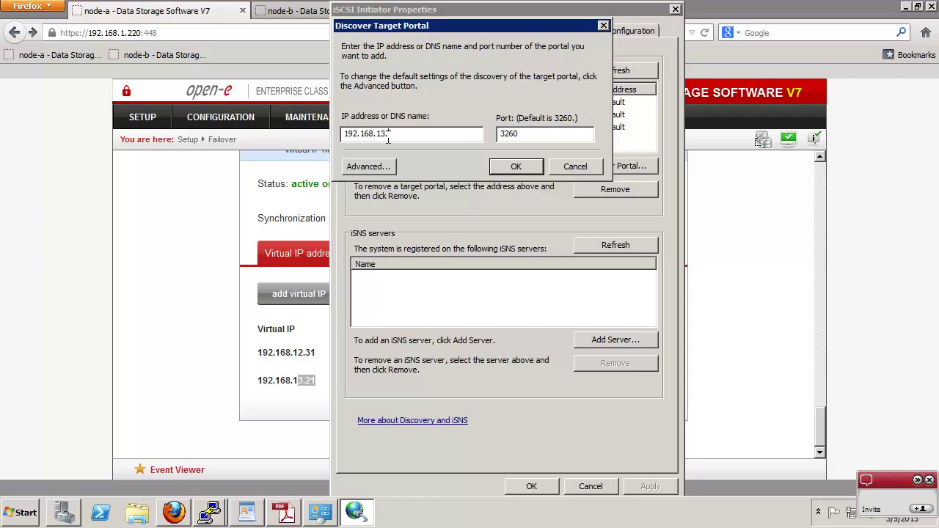
type("21")
left_click(514, 176)
Start connecting to iqn.2013-03:node.target1 with multi-path enabled and the favorite targets option off.
left_click(354, 30)
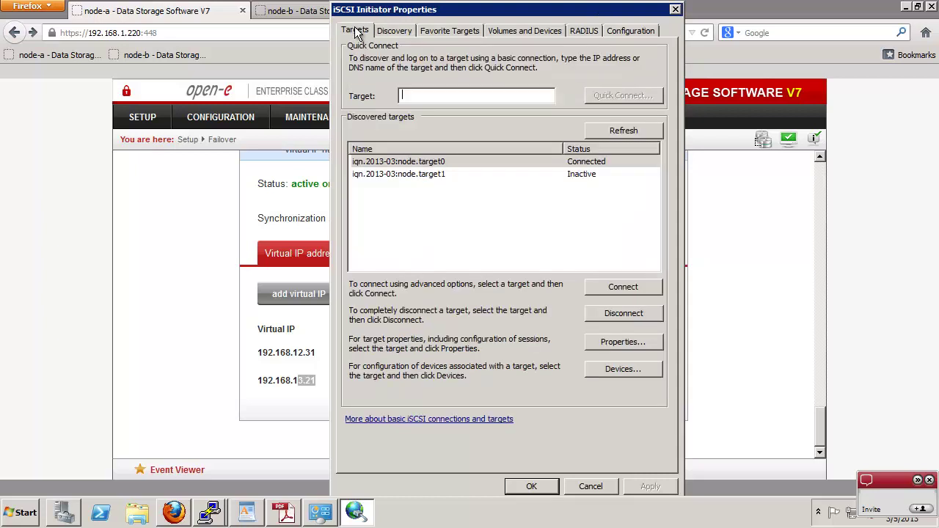
left_click(399, 180)
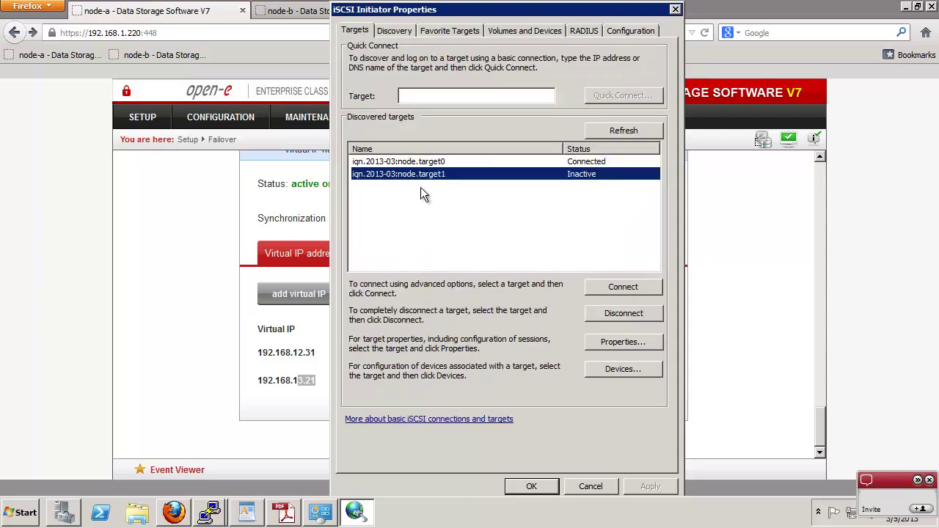
left_click(609, 292)
left_click(342, 122)
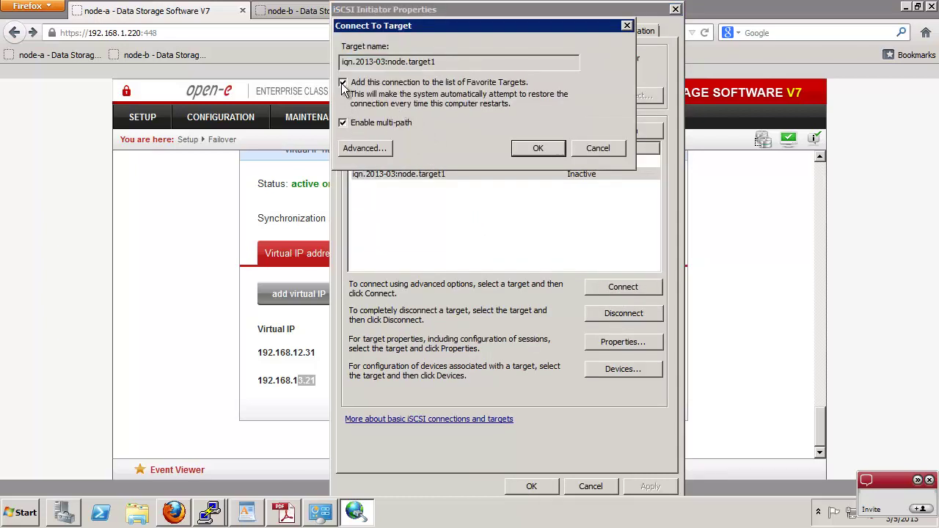
left_click(342, 83)
Connect target1 through the Microsoft iSCSI Initiator adapter from initiator IP 192.168.12.10 to target portal 192.168.12.31 / 3260.
left_click(364, 148)
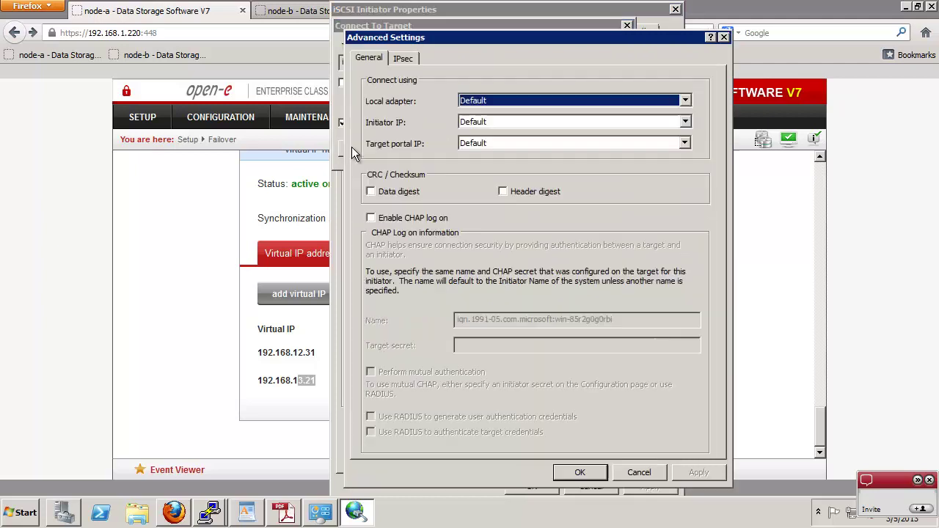
left_click(485, 103)
left_click(486, 123)
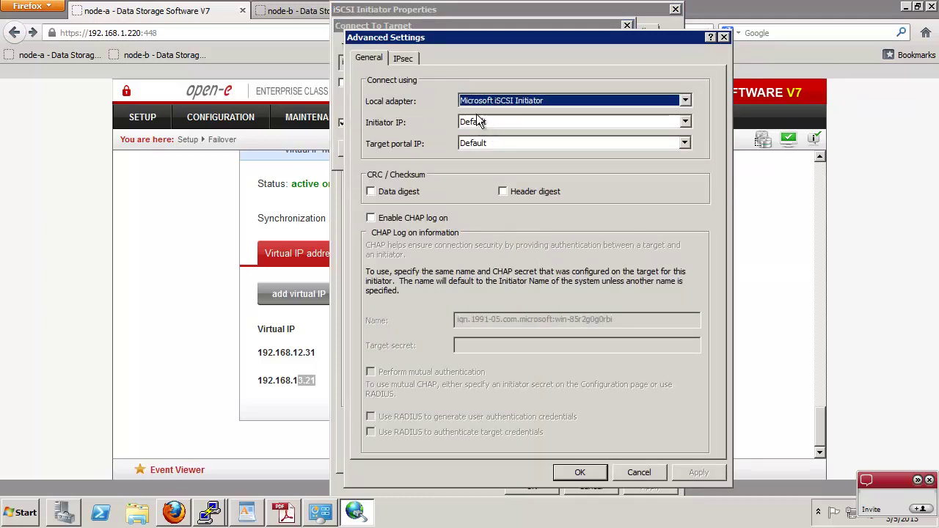
left_click(491, 120)
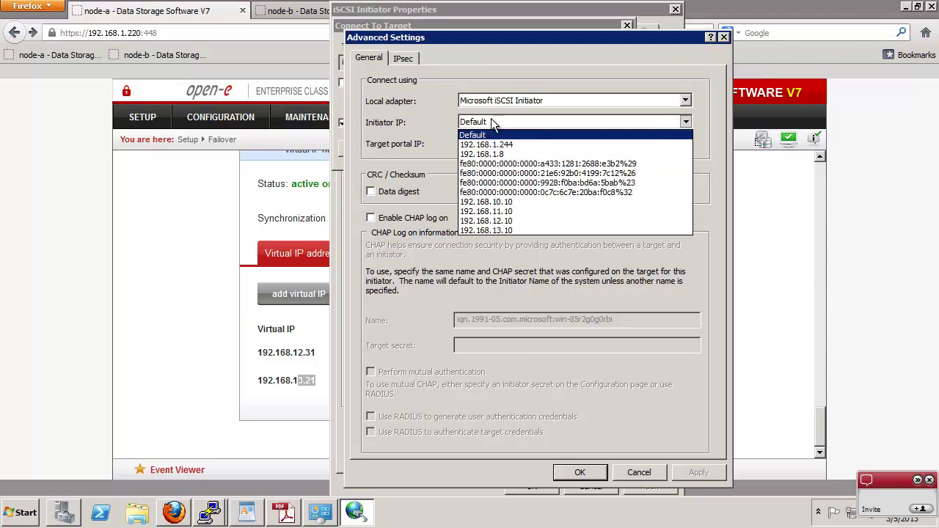
left_click(503, 221)
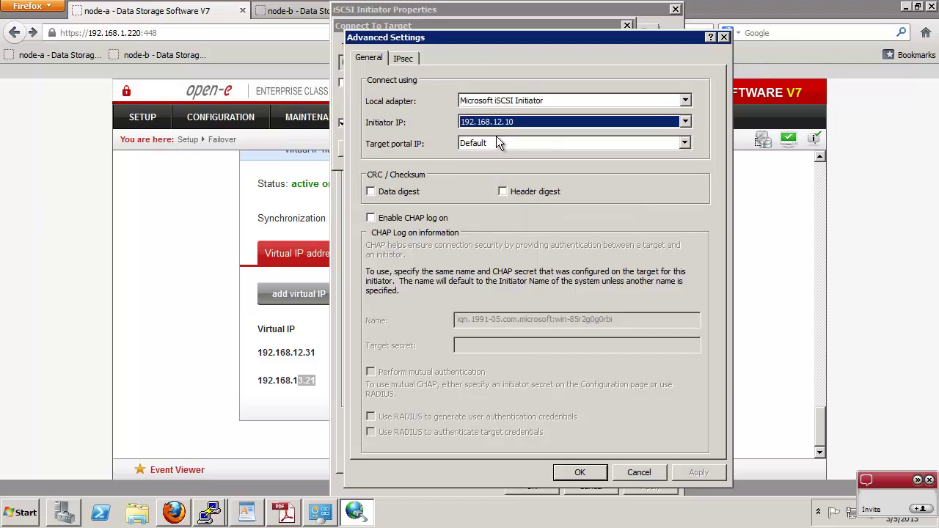
left_click(500, 142)
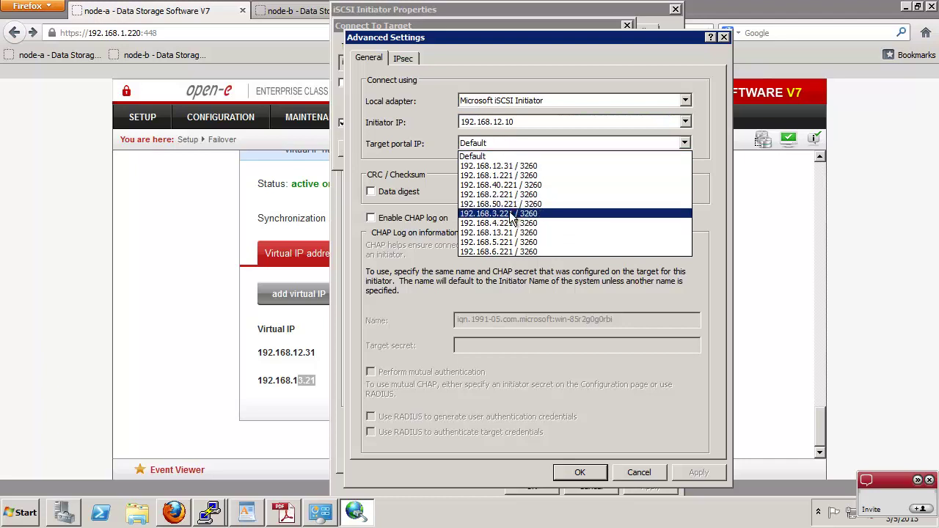
left_click(506, 166)
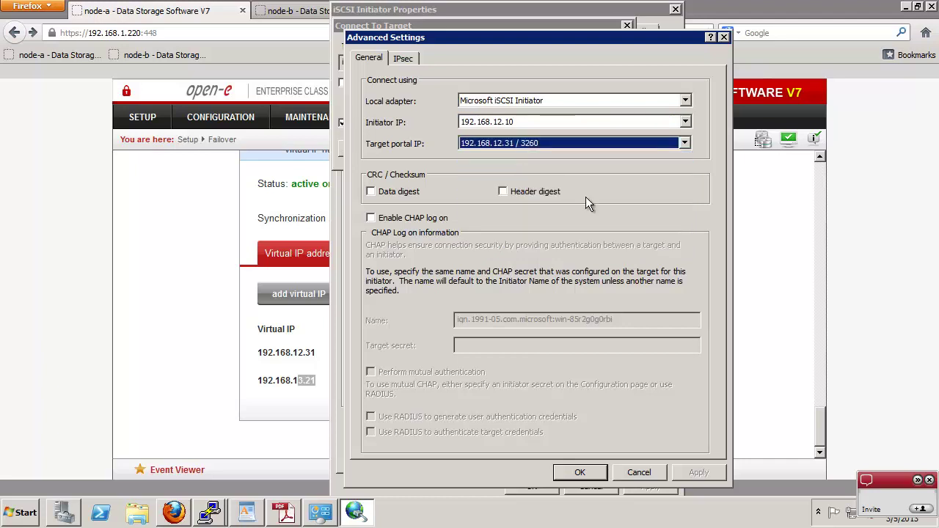
left_click(577, 472)
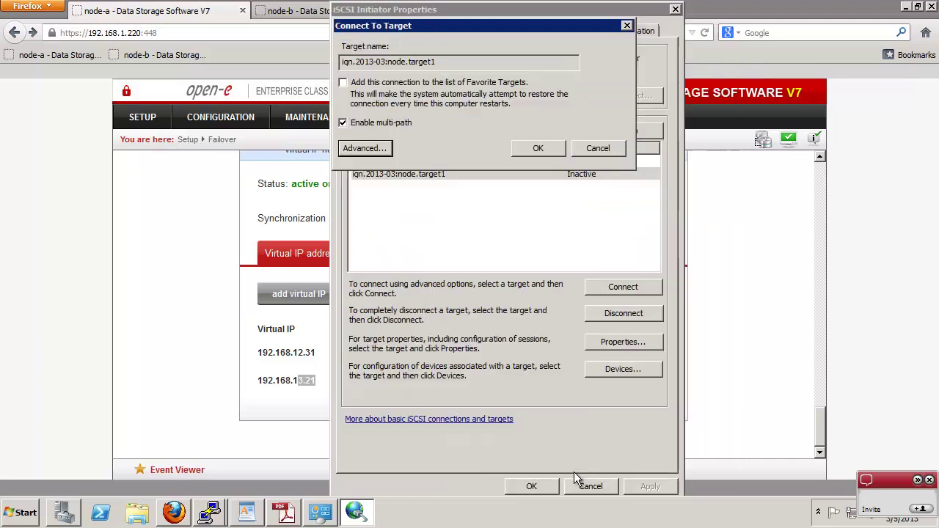
left_click(542, 147)
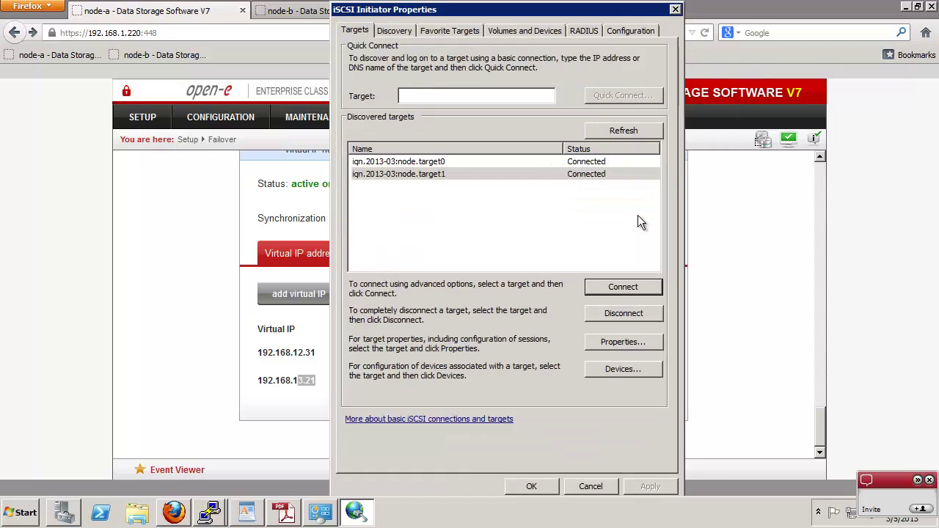
Start adding a second session to target1 with multi-path enabled and the favorite targets option off.
left_click(611, 342)
left_click(595, 185)
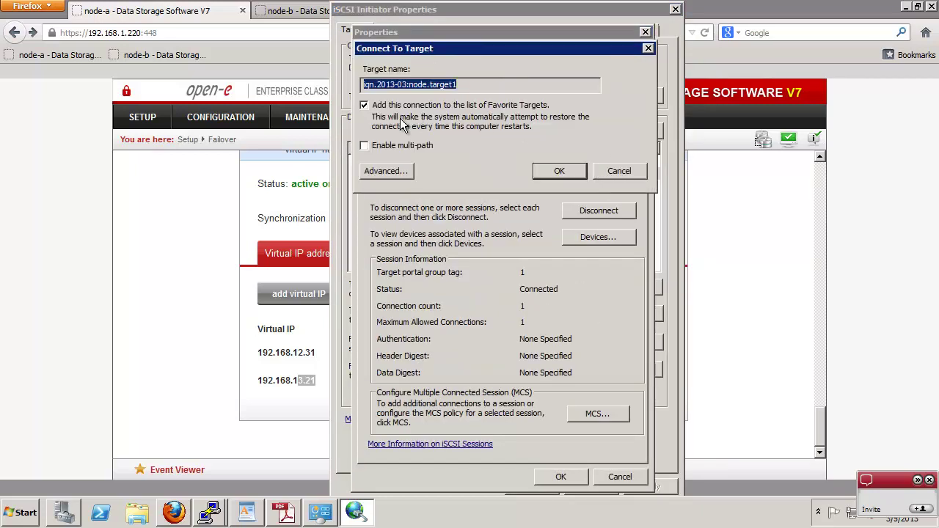
left_click(365, 106)
left_click(365, 146)
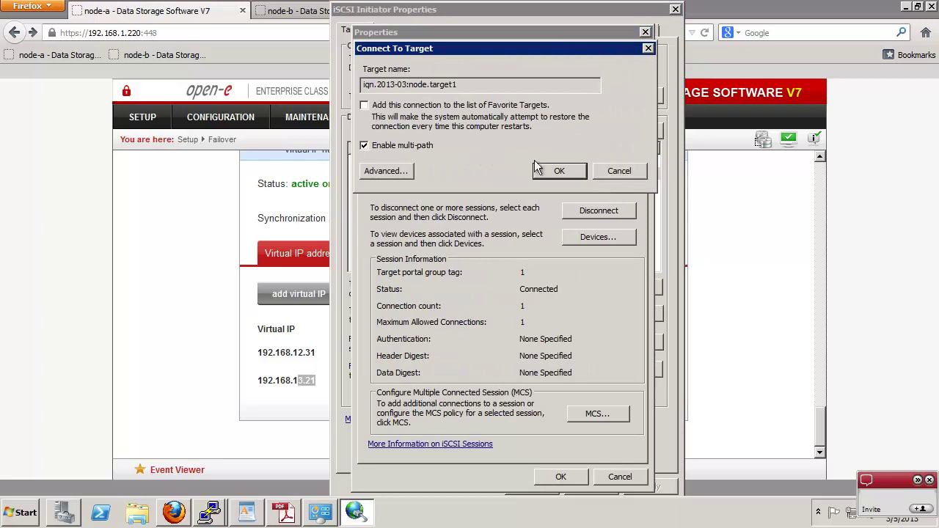
Connect the second session via Microsoft iSCSI Initiator from 192.168.13.10 to portal 192.168.13.21 / 3260, and close the iSCSI Initiator properties.
left_click(405, 169)
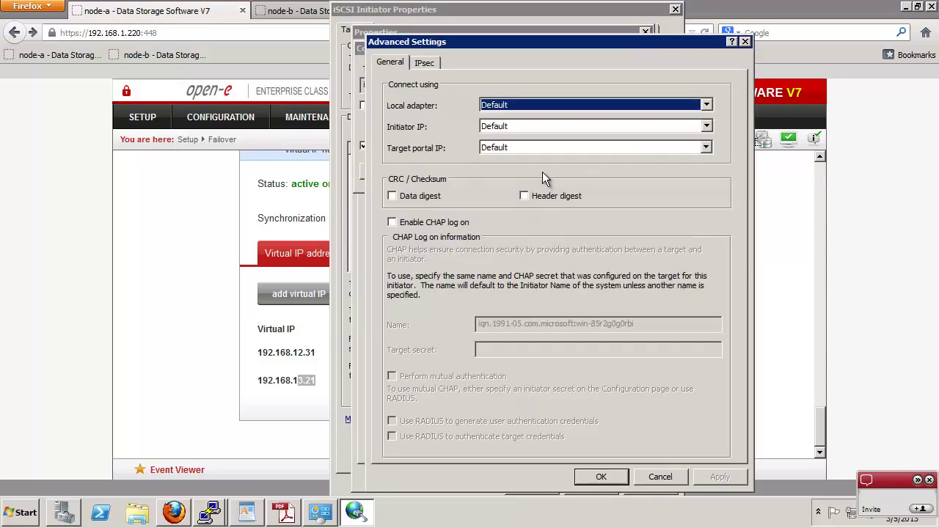
left_click(509, 107)
left_click(506, 128)
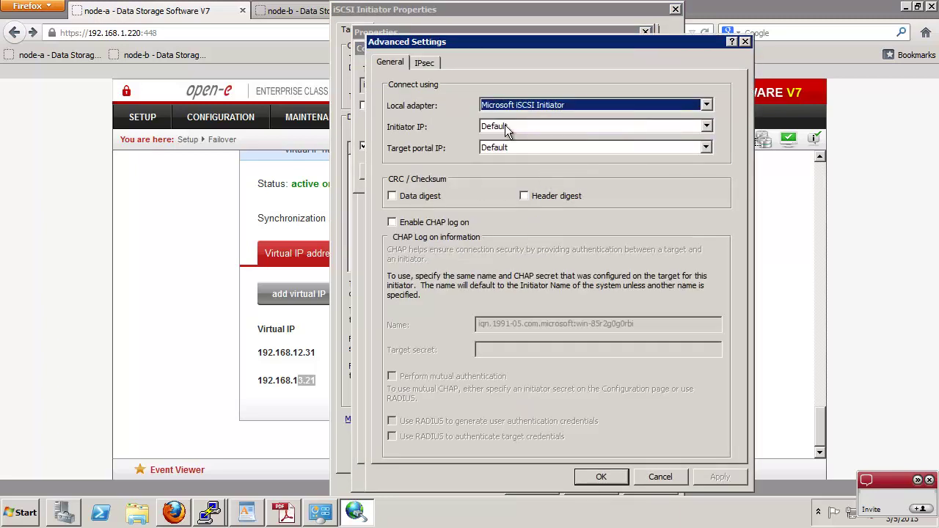
left_click(504, 127)
left_click(510, 235)
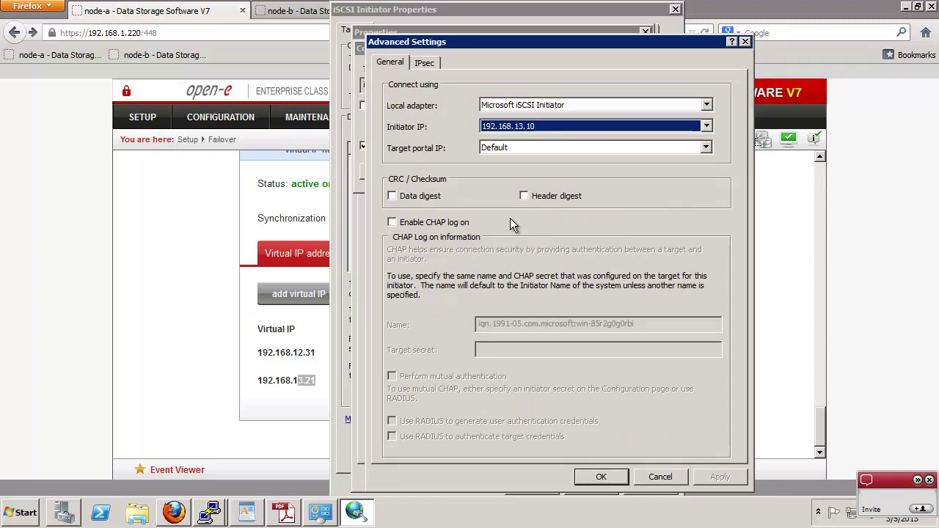
left_click(506, 147)
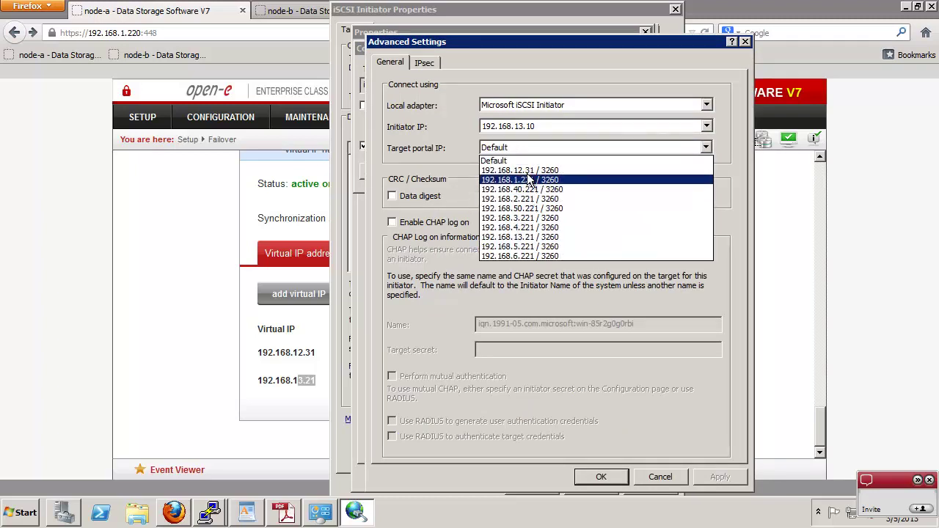
left_click(530, 238)
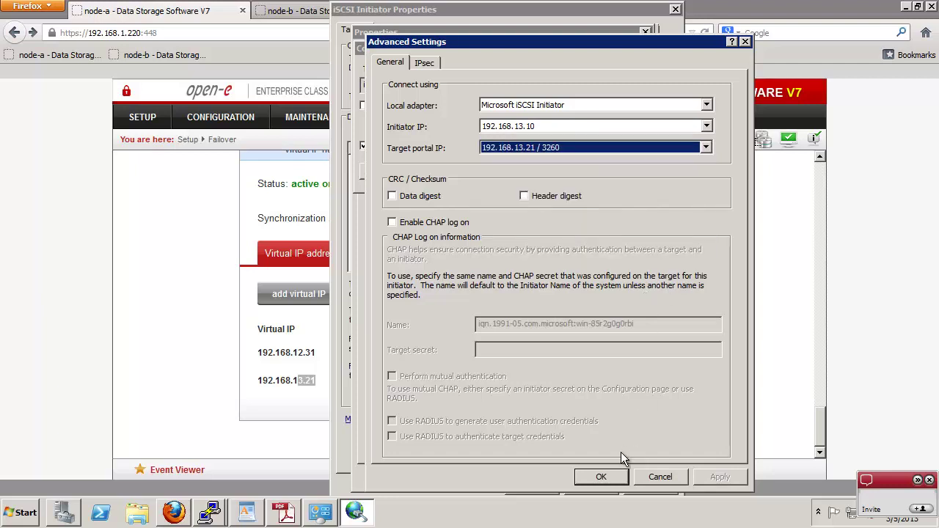
left_click(601, 477)
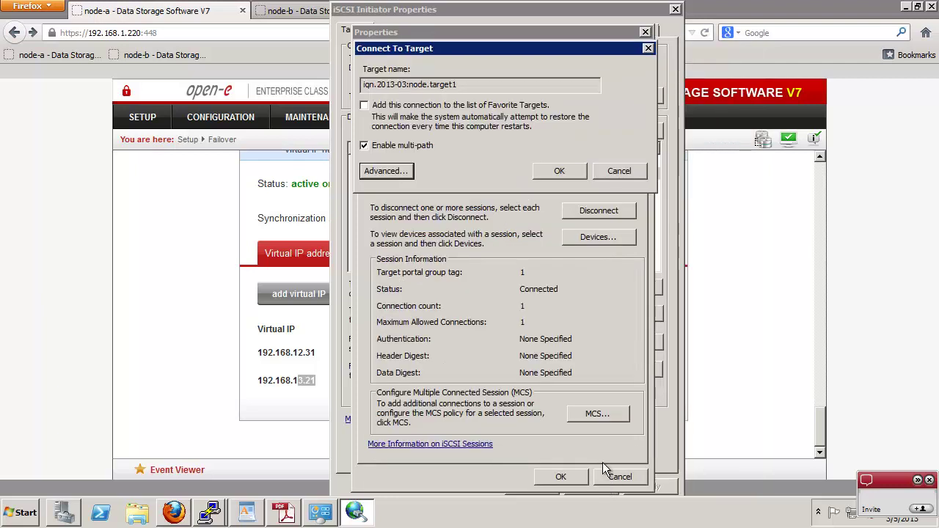
left_click(560, 170)
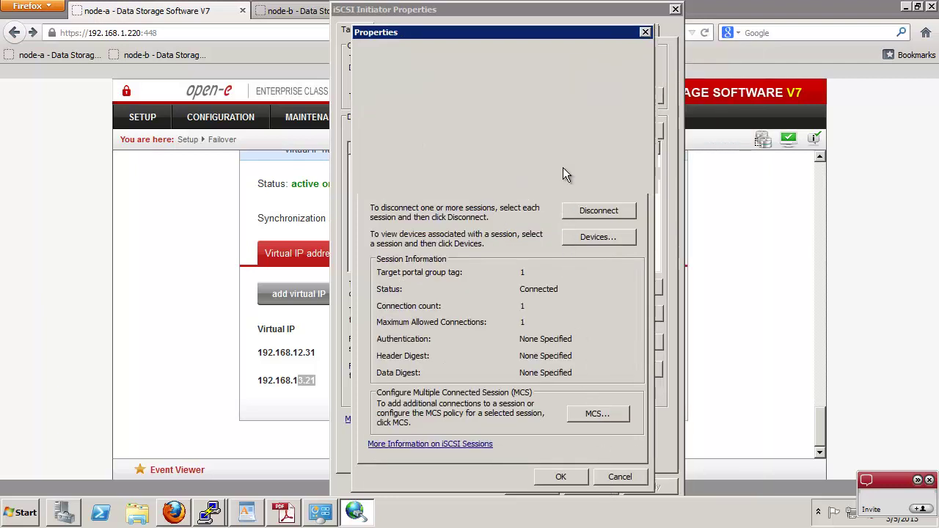
left_click(576, 476)
left_click(543, 482)
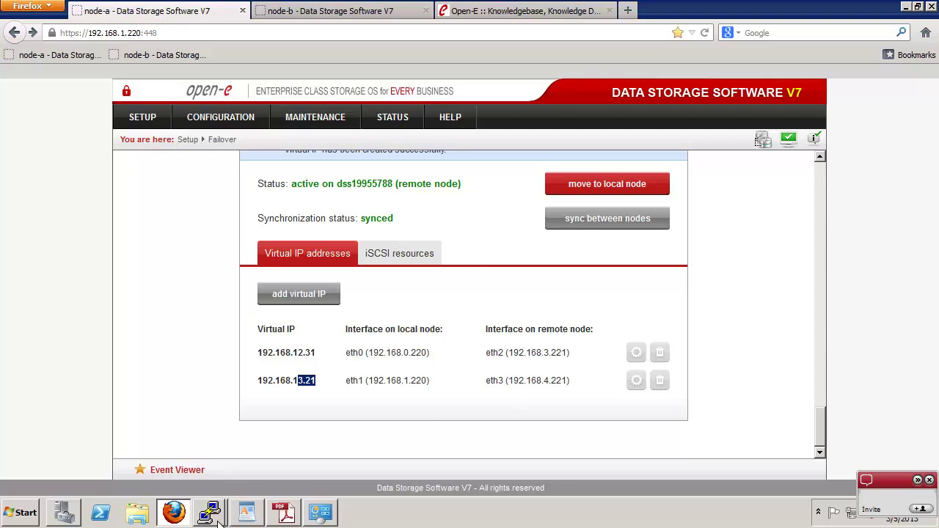
Switch to Server Manager's Disk Management and initialize Disk 2 and Disk 3 with the MBR partition style.
left_click(65, 512)
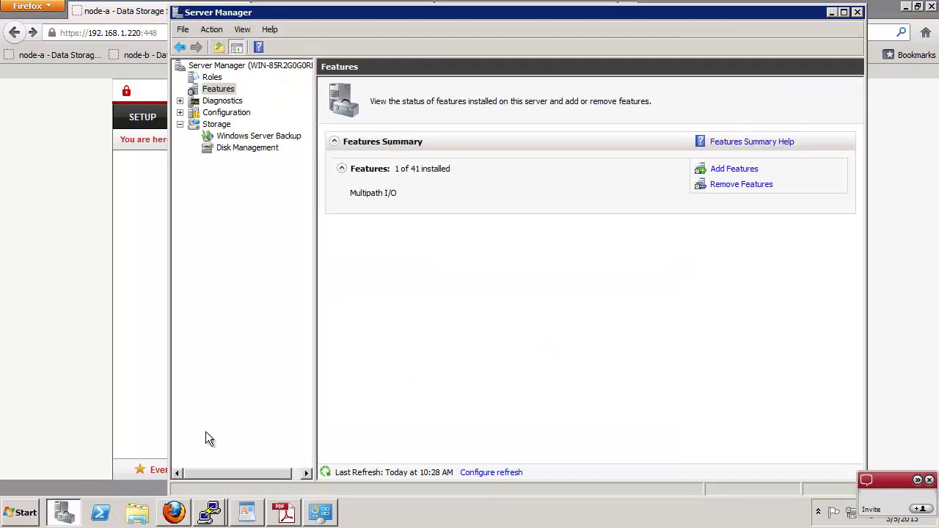
left_click(229, 149)
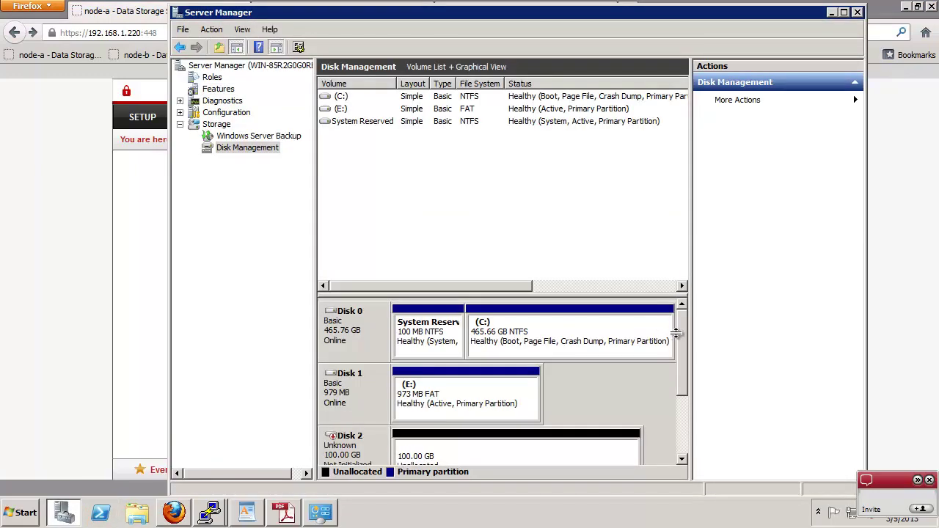
scroll(683, 367, "down", 3)
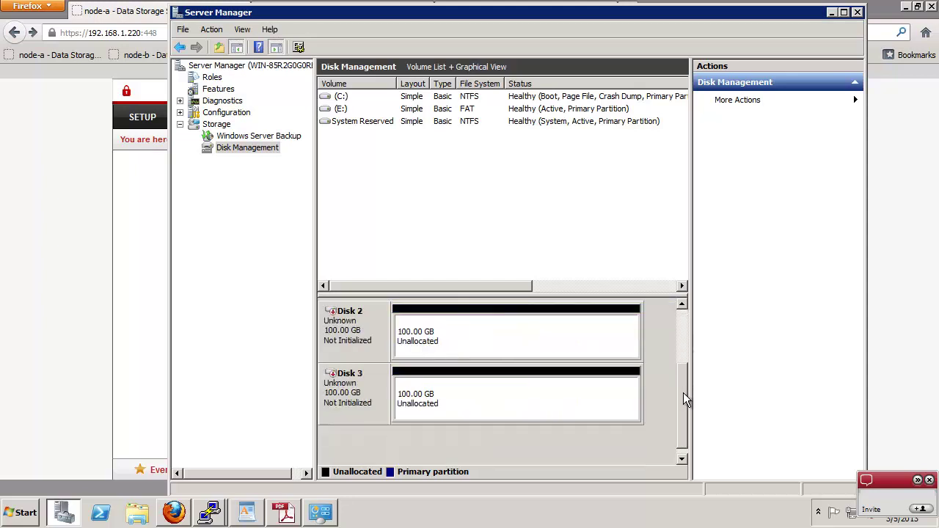
right_click(338, 342)
left_click(364, 352)
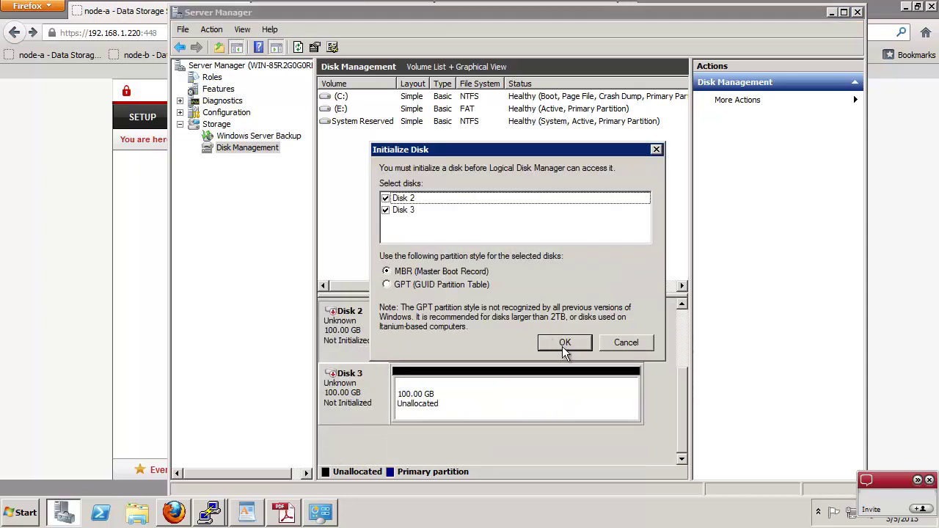
key("Return")
Examine the MPIO policy and path states in Disk 2's device properties.
right_click(506, 334)
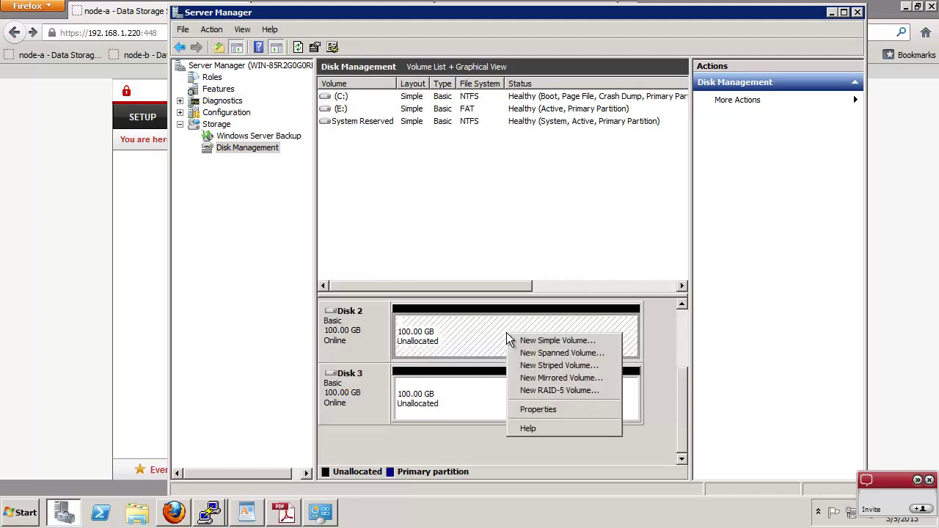
left_click(542, 410)
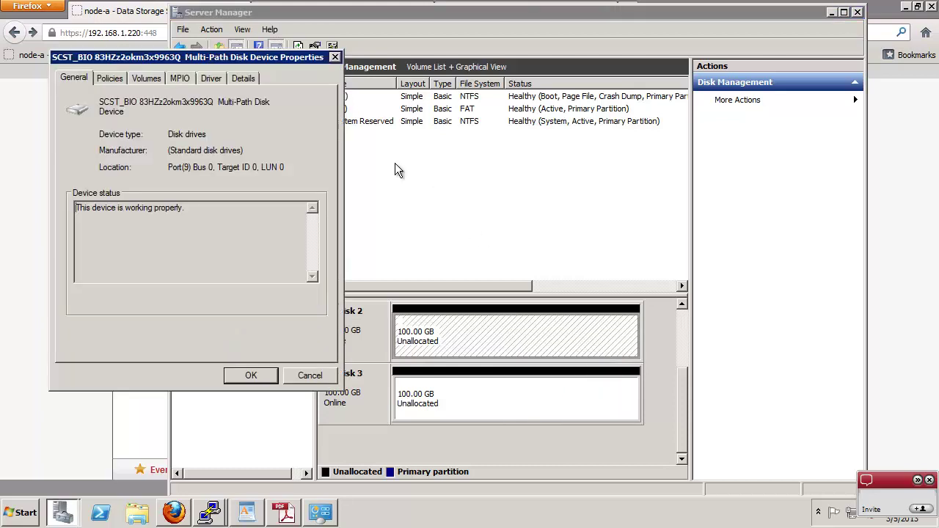
left_click(179, 78)
left_click(149, 252)
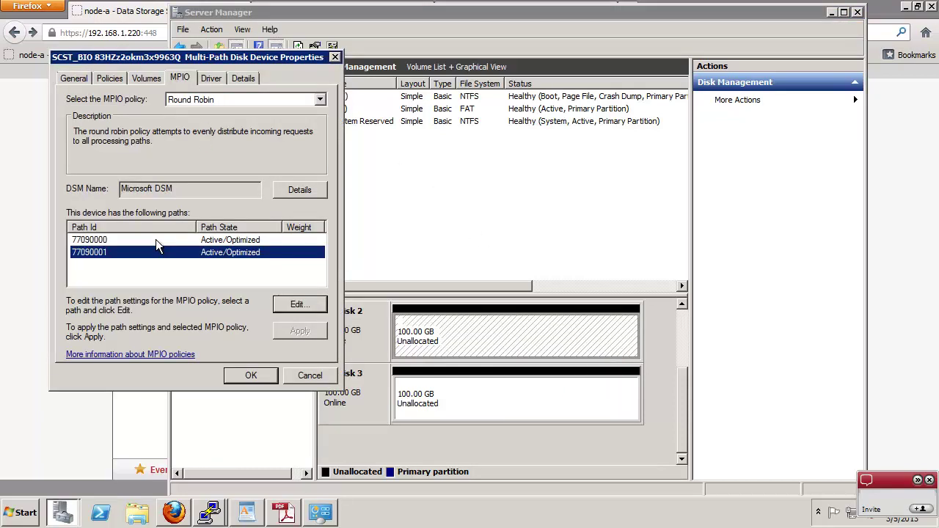
left_click(156, 239)
left_click(183, 252)
left_click(310, 376)
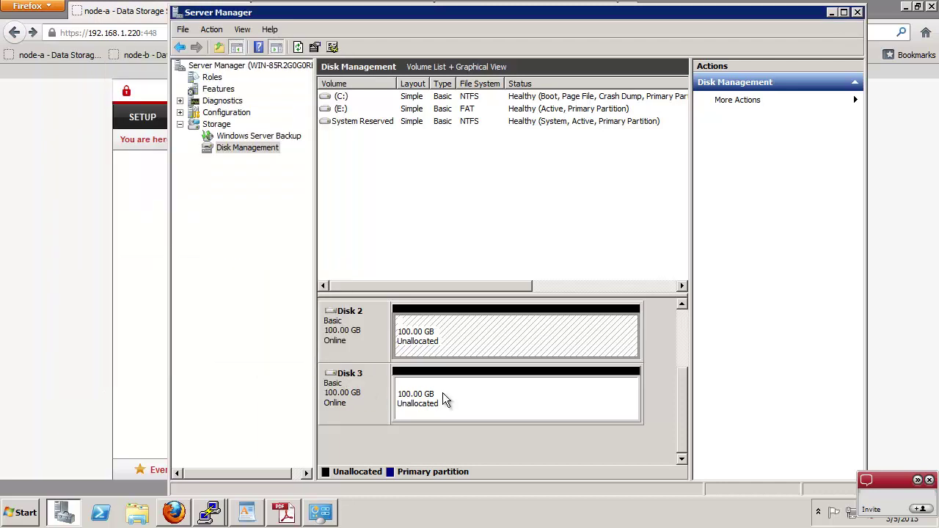
Examine the MPIO policy and path states in Disk 3's device properties.
right_click(442, 392)
left_click(481, 363)
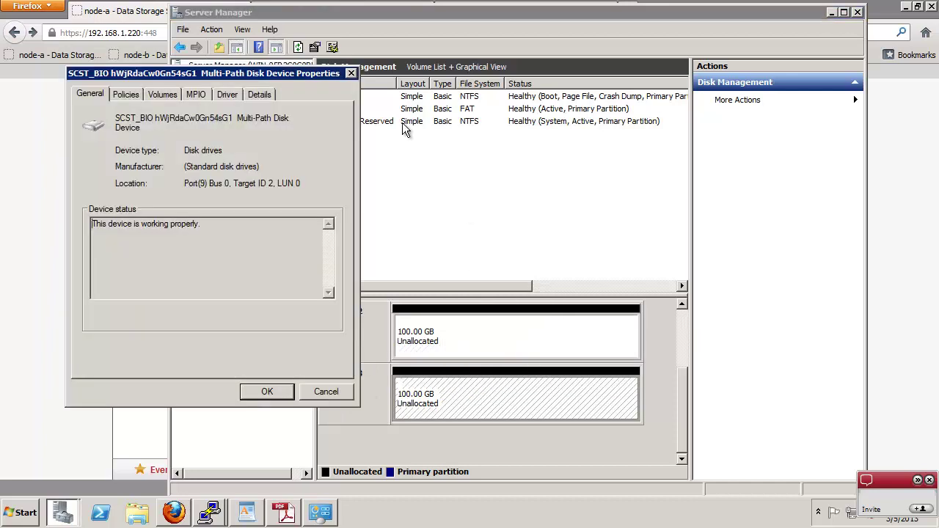
left_click(196, 94)
left_click(251, 260)
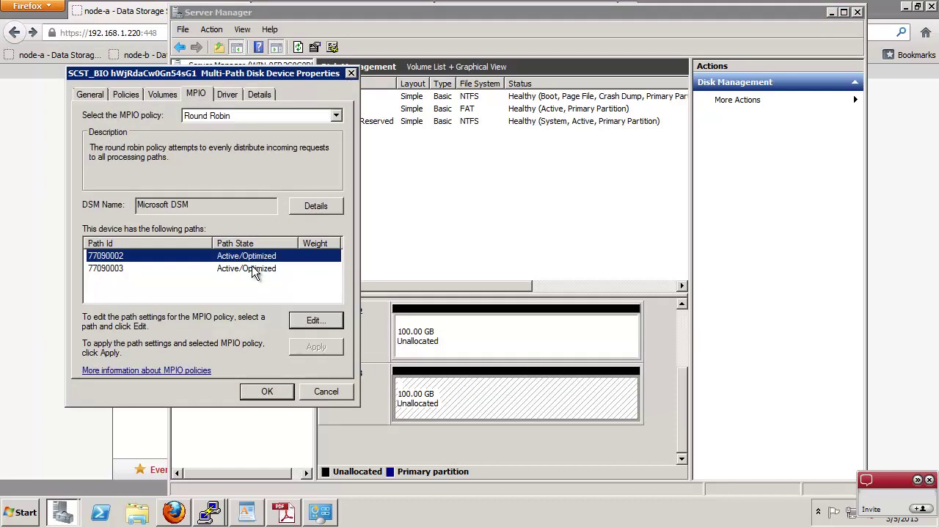
left_click(251, 265)
left_click(268, 392)
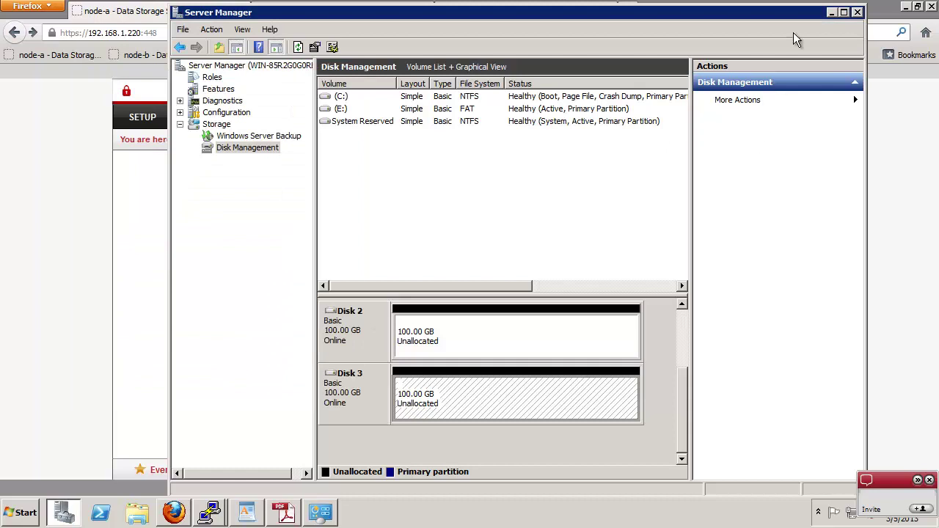
Minimize Server Manager and Firefox, and open the webinar configuration file from the desktop in Iometer.
left_click(832, 13)
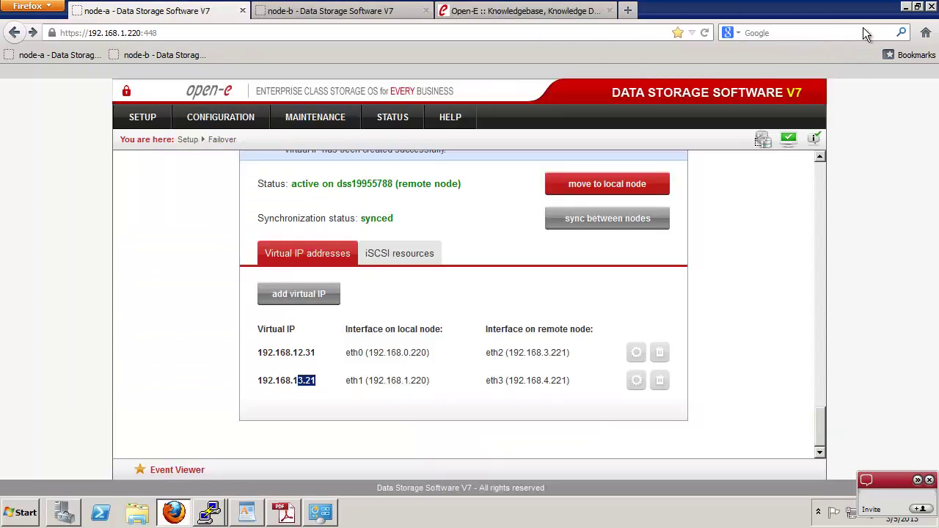
left_click(906, 9)
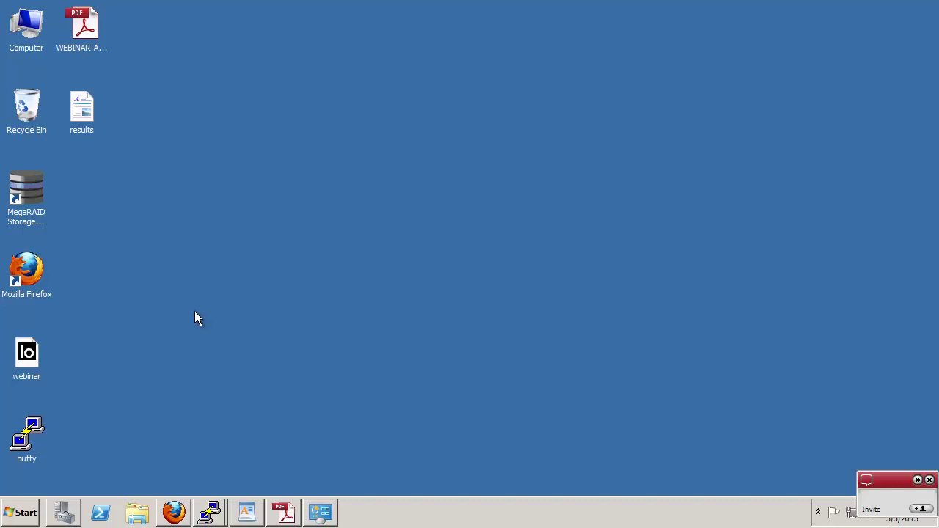
double_click(29, 352)
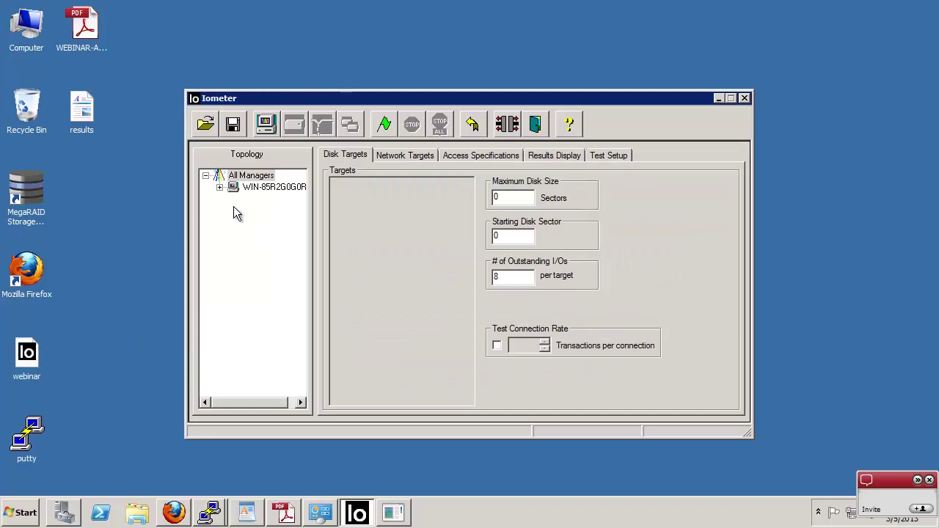
Expand the manager in the Iometer topology and examine the disk targets assigned to Worker 1 and Worker 2.
left_click(220, 187)
left_click(270, 203)
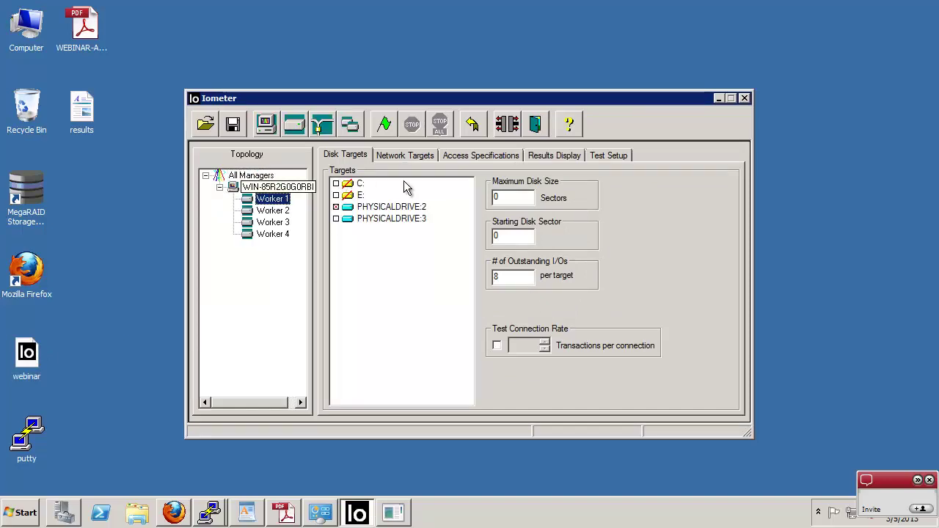
left_click(336, 207)
left_click(272, 211)
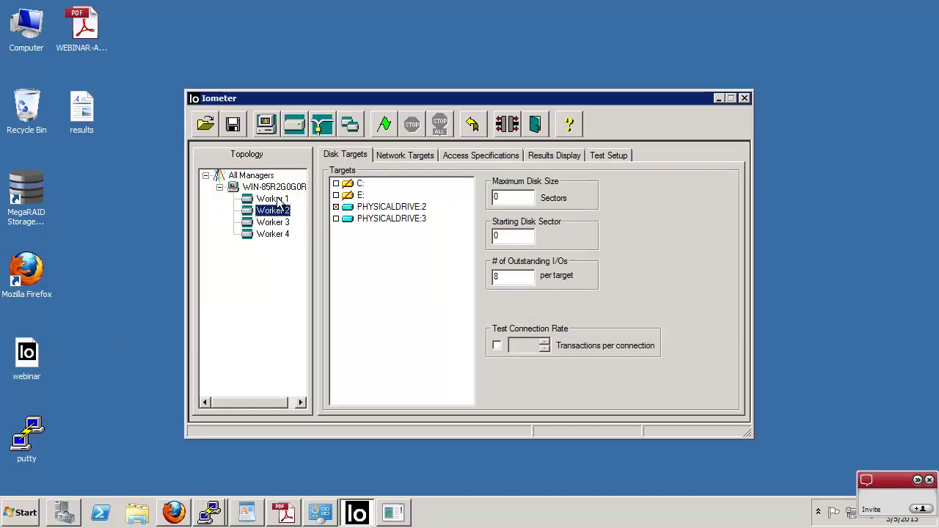
left_click(277, 199)
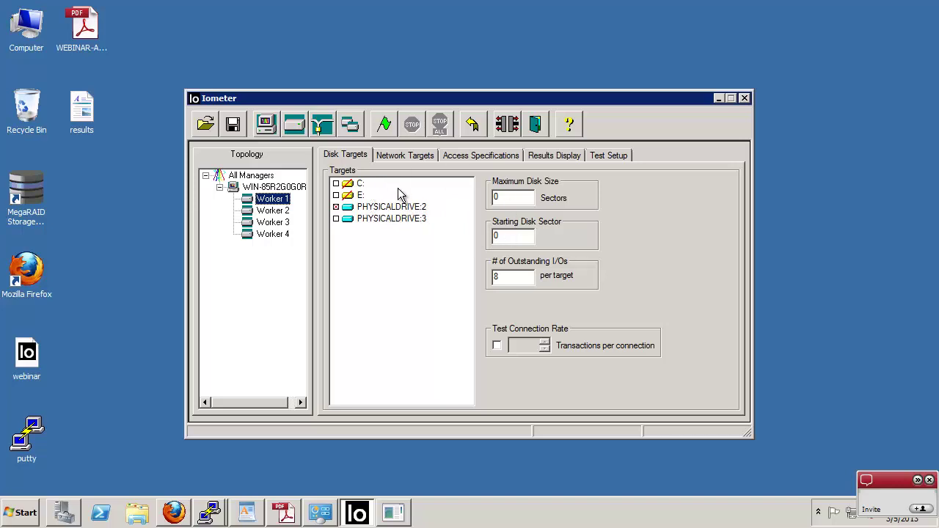
Examine the disk targets assigned to Worker 3 and Worker 4.
left_click(282, 223)
left_click(279, 235)
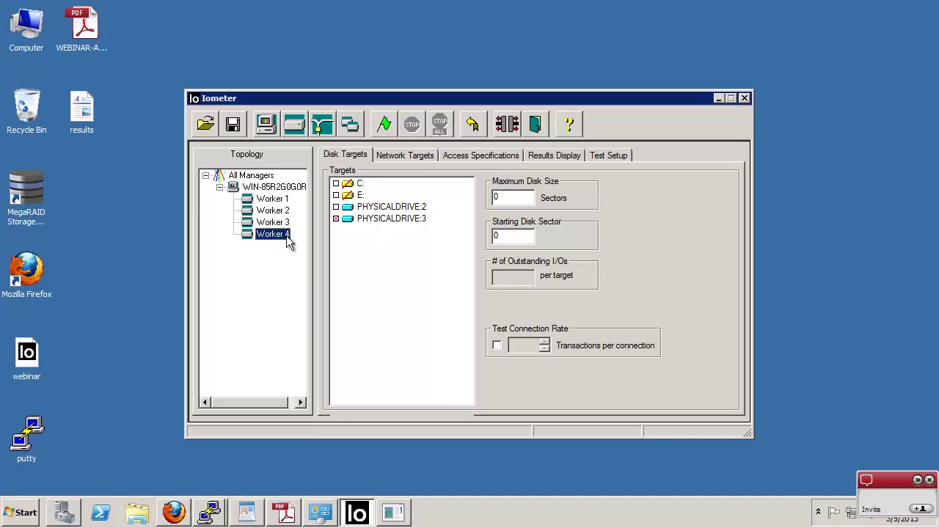
left_click(290, 223)
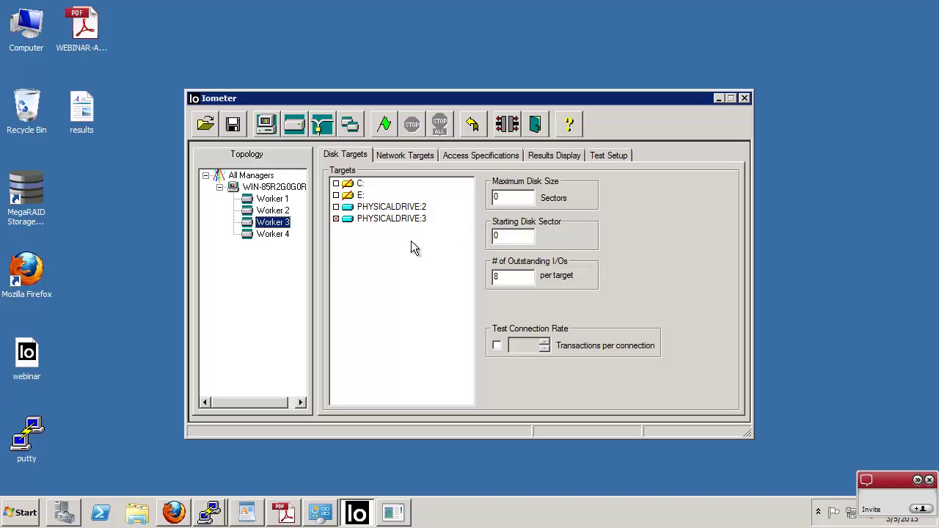
Assign the SEQ-WRITE access specification to the manager that holds all four workers.
left_click(462, 154)
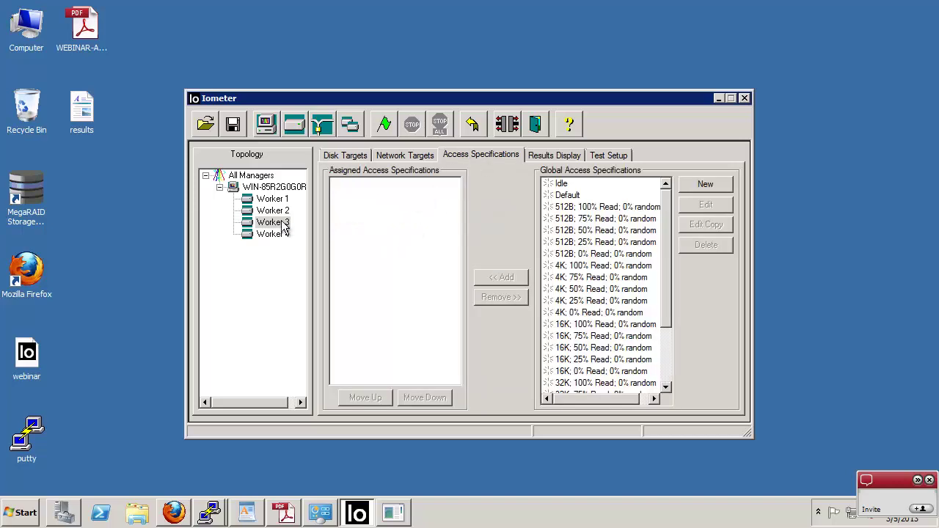
left_click(232, 187)
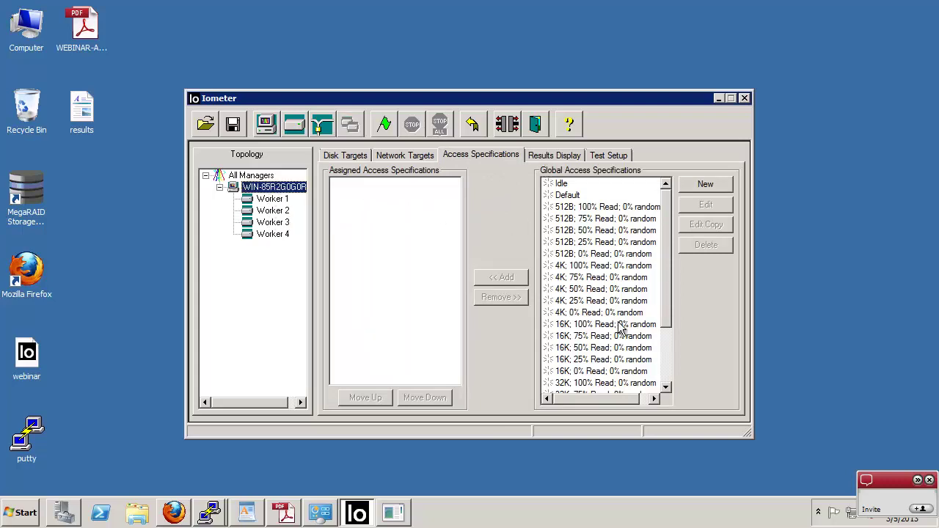
left_click_drag(671, 273, 672, 376)
left_click(583, 371)
left_click(503, 278)
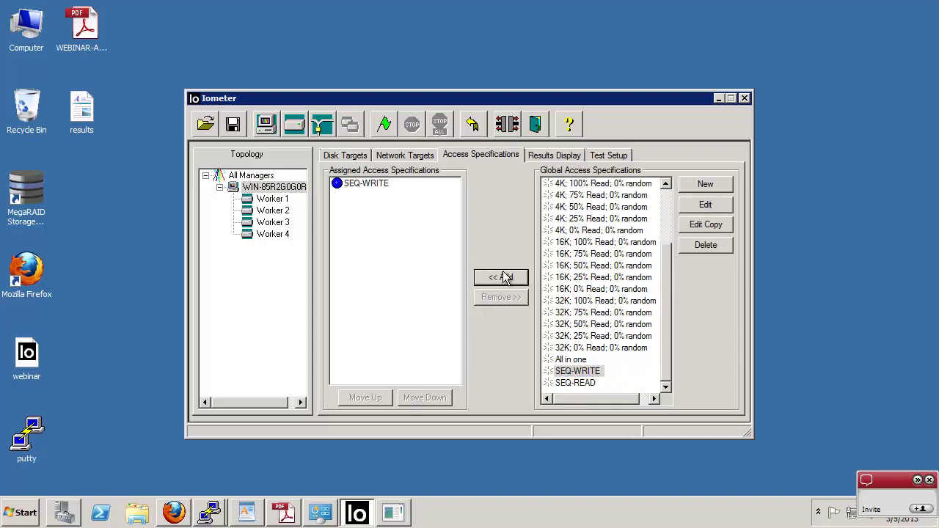
Run the sequential write test without saving a results file, watch the results display, and stop the test.
left_click(560, 154)
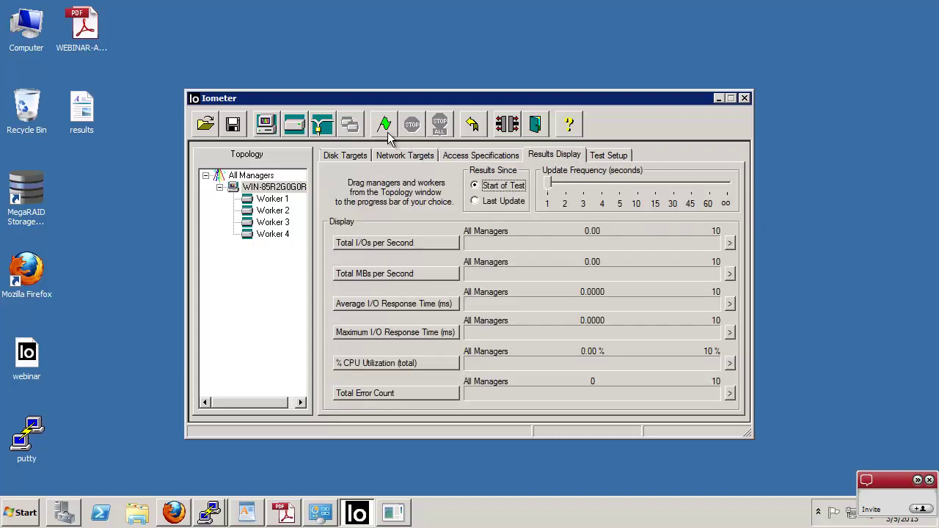
left_click(387, 130)
left_click(635, 398)
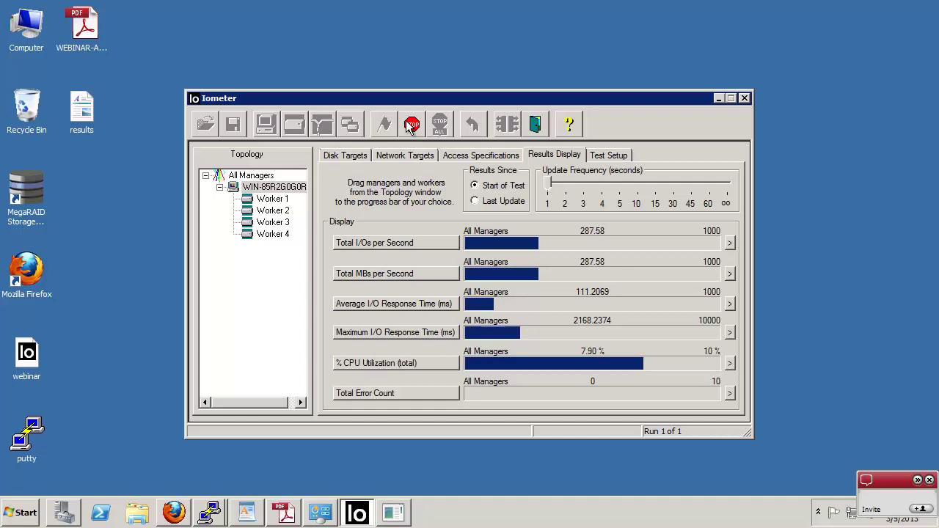
left_click(411, 126)
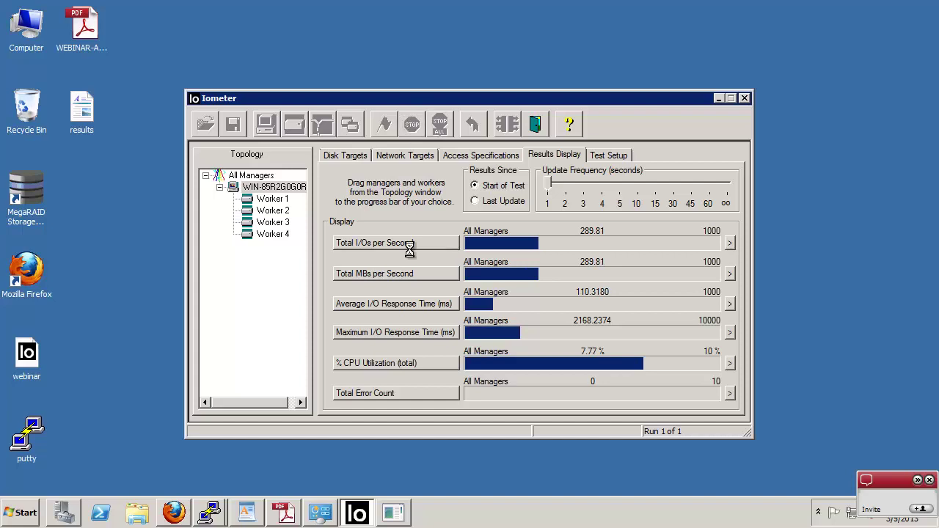
Switch to the results document in WordPad and append "- 280MB/s" to the SEQ-WRITE line.
left_click(248, 513)
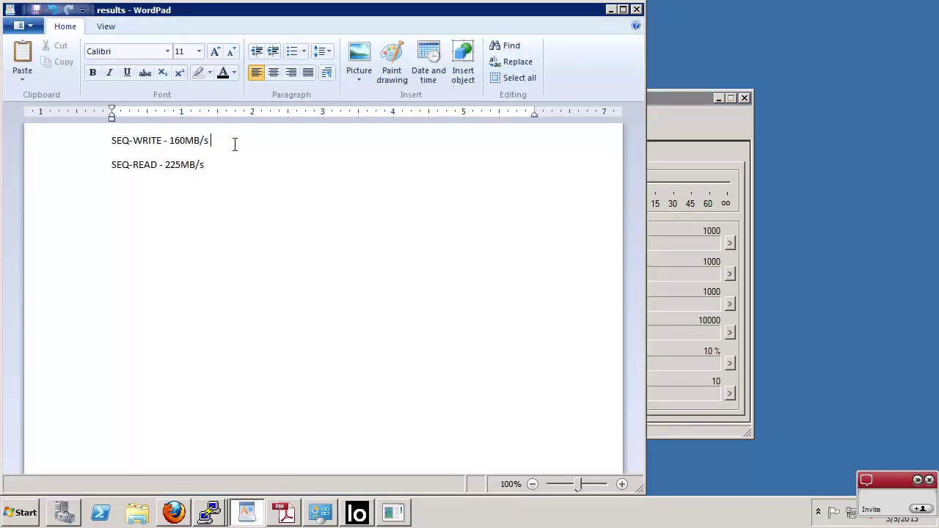
type("280MB/S")
key("BackSpace")
left_click(210, 143)
type("-")
Reposition the Iometer window over WordPad to compare its throughput with the figures in the results document.
left_click(659, 99)
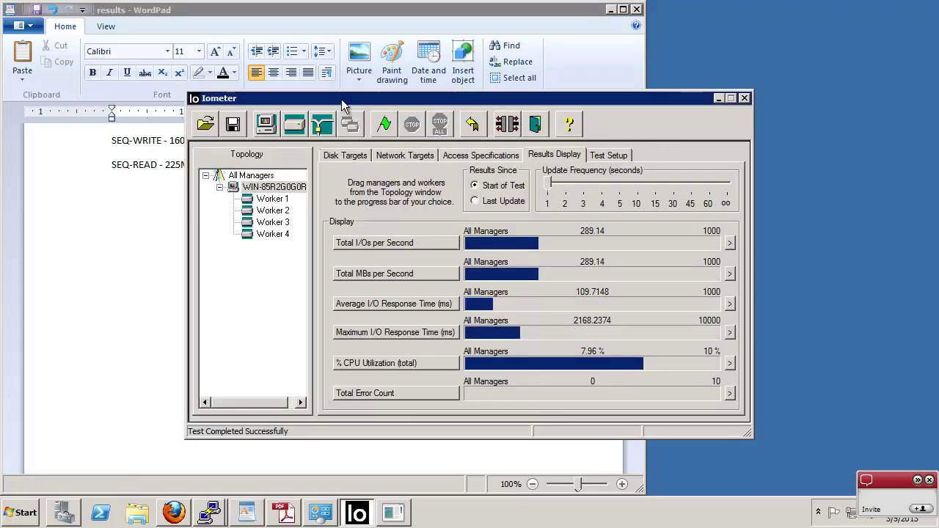
left_click_drag(342, 99, 574, 125)
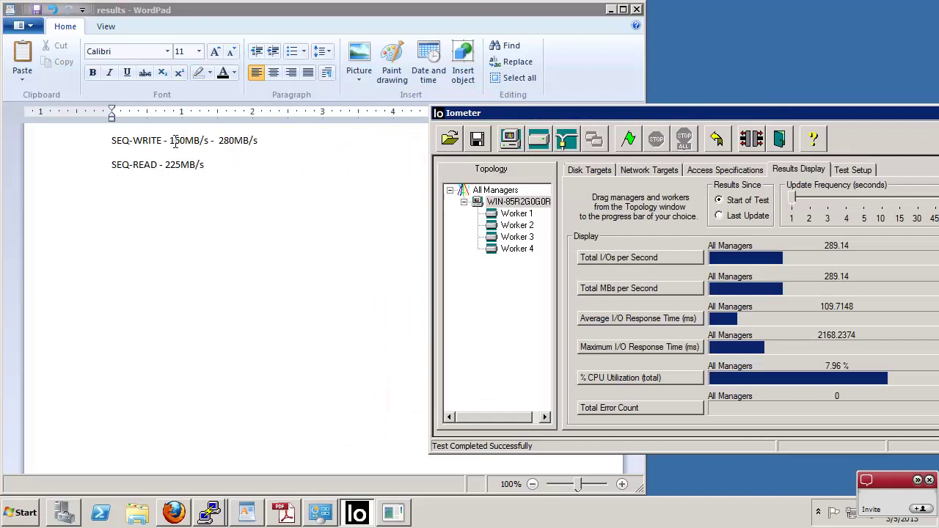
left_click(216, 140)
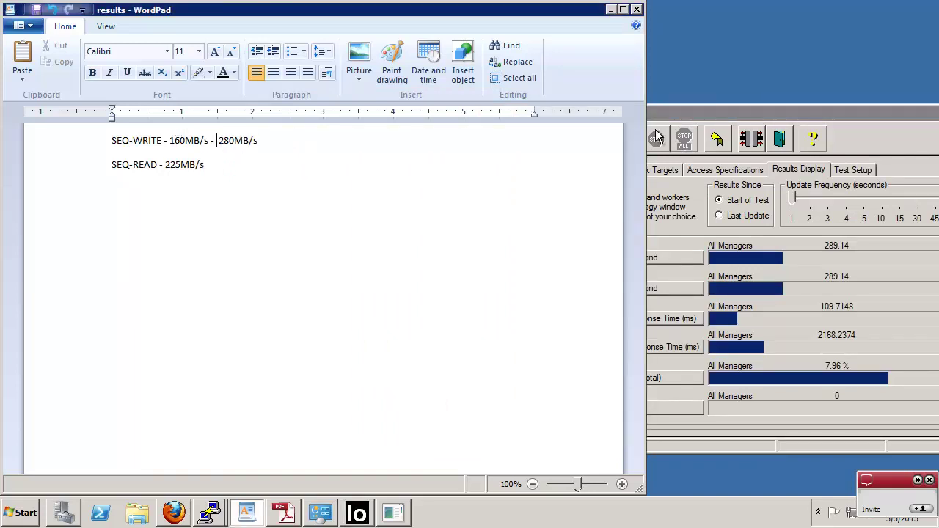
left_click(660, 117)
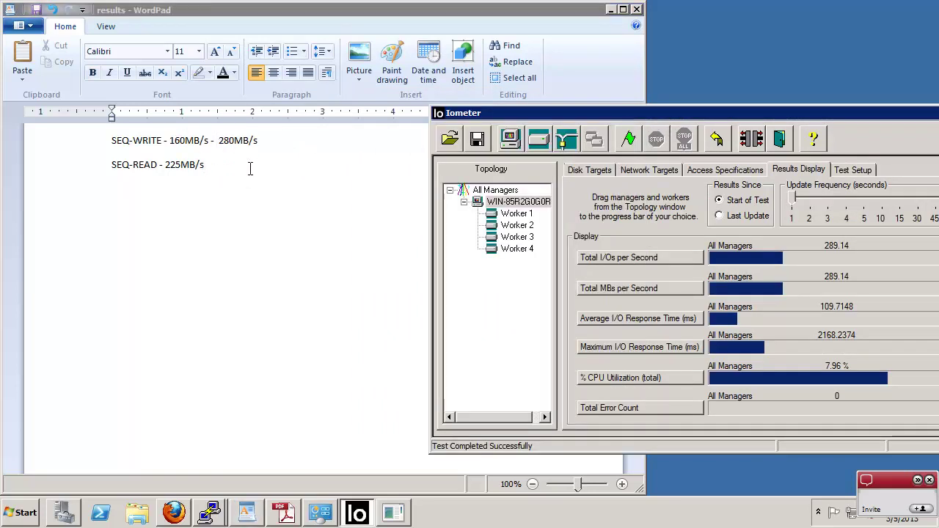
left_click_drag(567, 115, 408, 72)
Replace the manager's assigned SEQ-WRITE access specification with SEQ-READ.
left_click(575, 129)
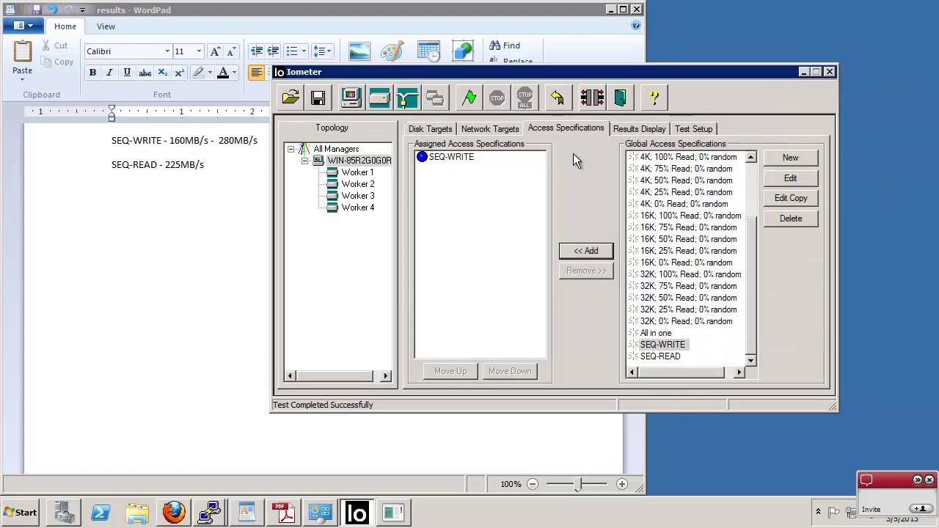
left_click(464, 158)
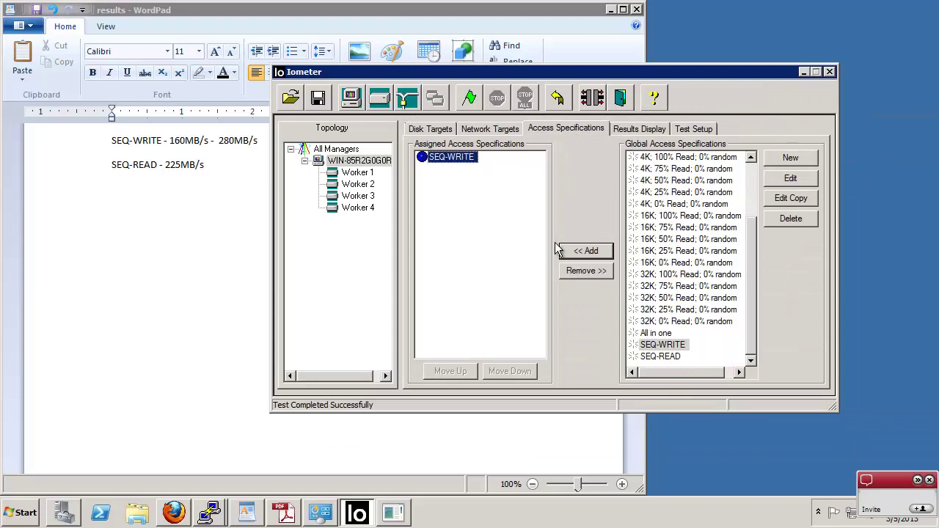
left_click(584, 270)
left_click(664, 356)
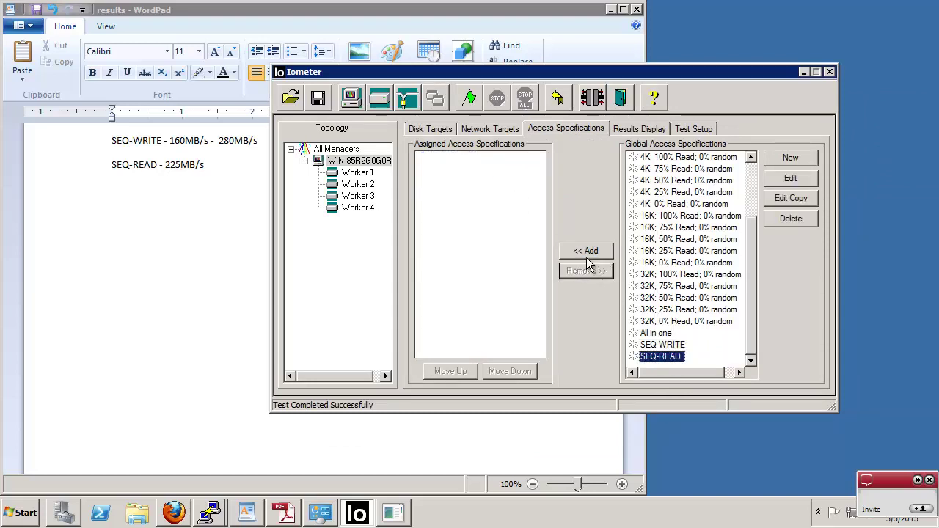
left_click(591, 252)
Start the sequential read test without saving a results file and watch the results display.
left_click(634, 131)
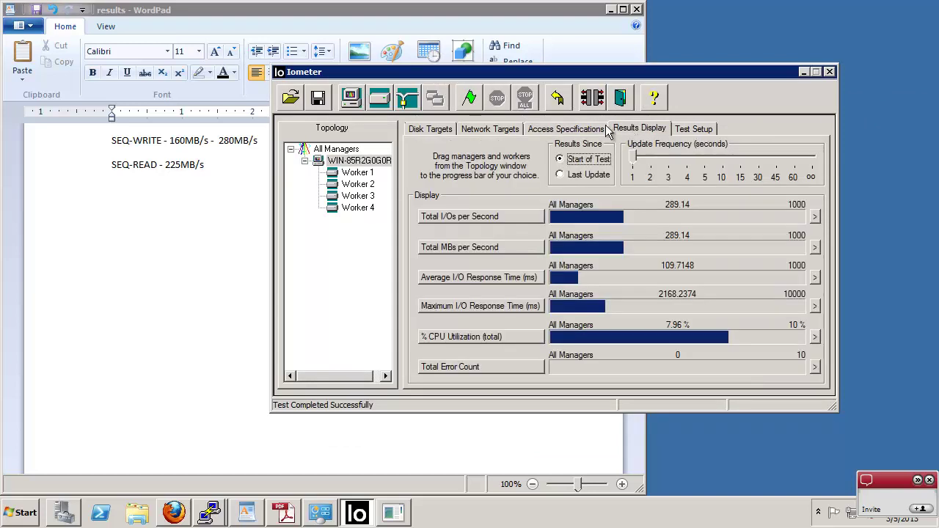
left_click(468, 98)
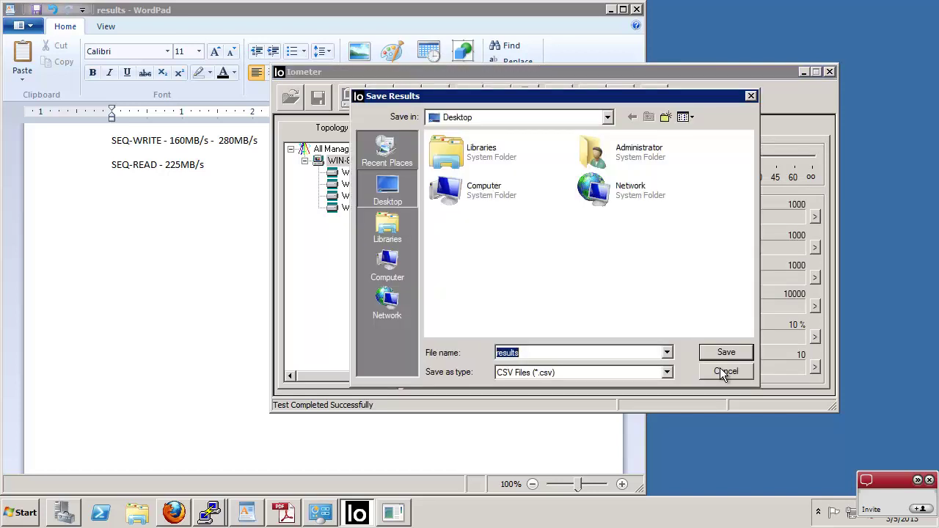
left_click(722, 370)
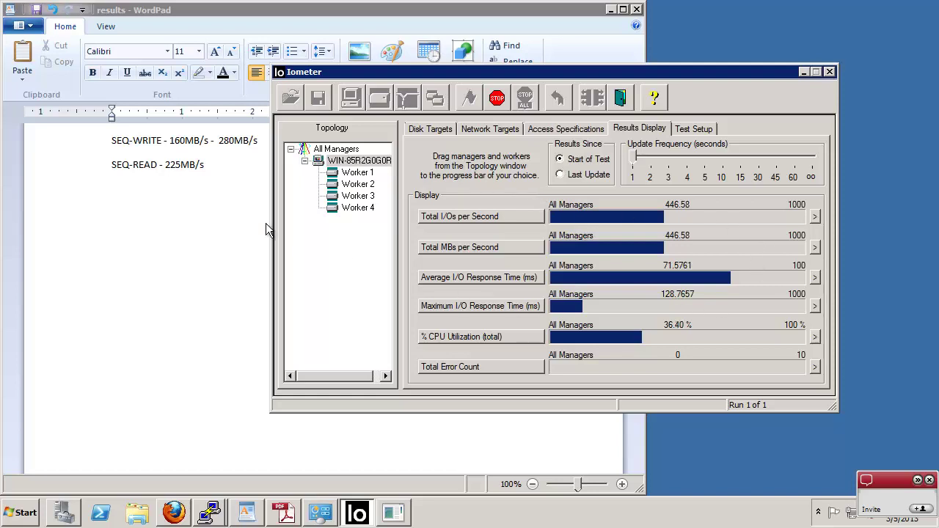
Append "- 447 MB/s" to the SEQ-READ line of the results document in WordPad.
left_click(267, 168)
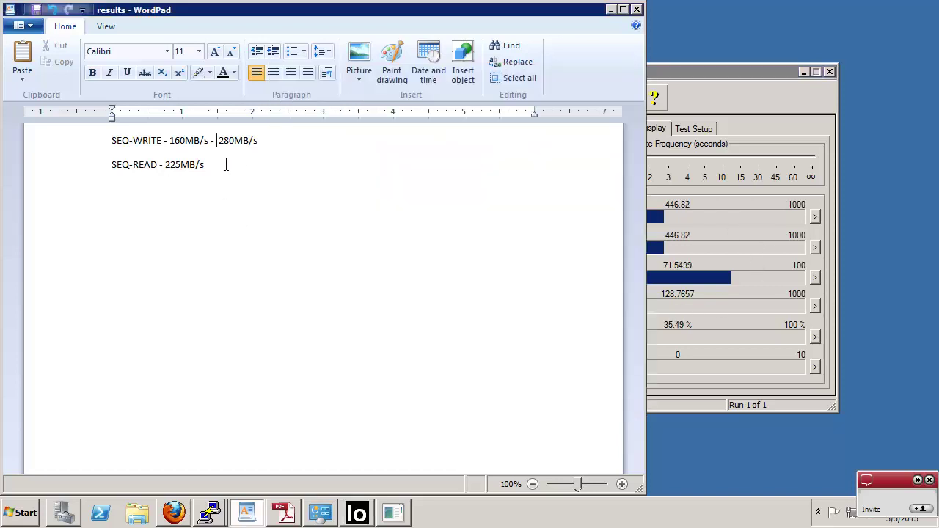
left_click(218, 164)
type("447 MB/s")
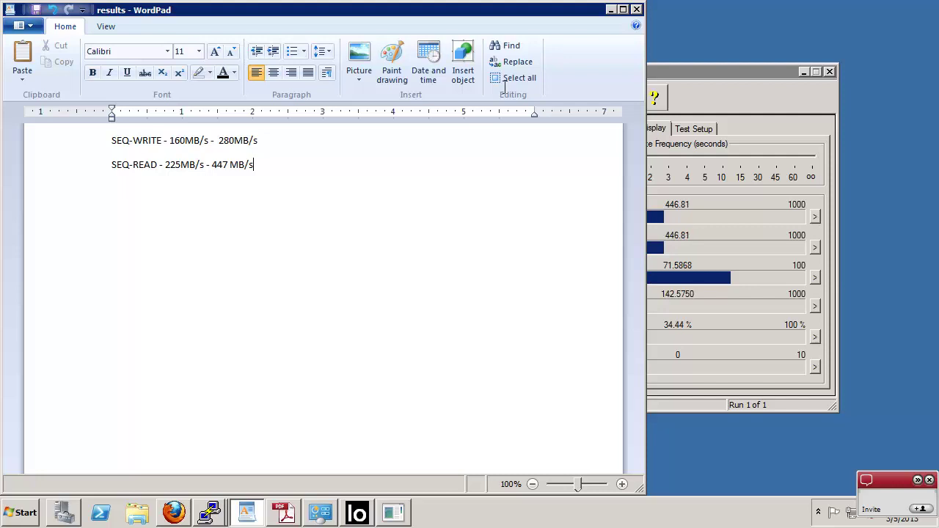
Review the hardware configuration diagram in the webinar PDF, minimize it, and stop the running Iometer test.
left_click(672, 71)
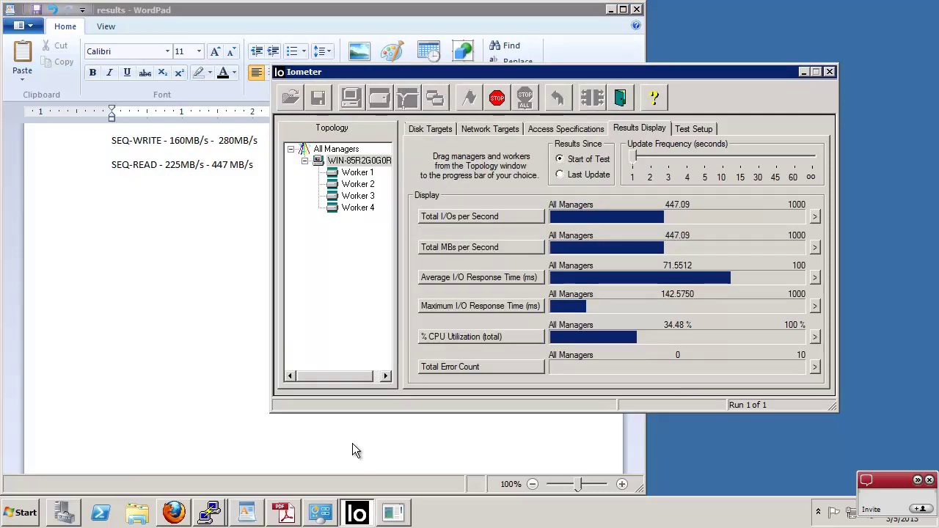
left_click(285, 512)
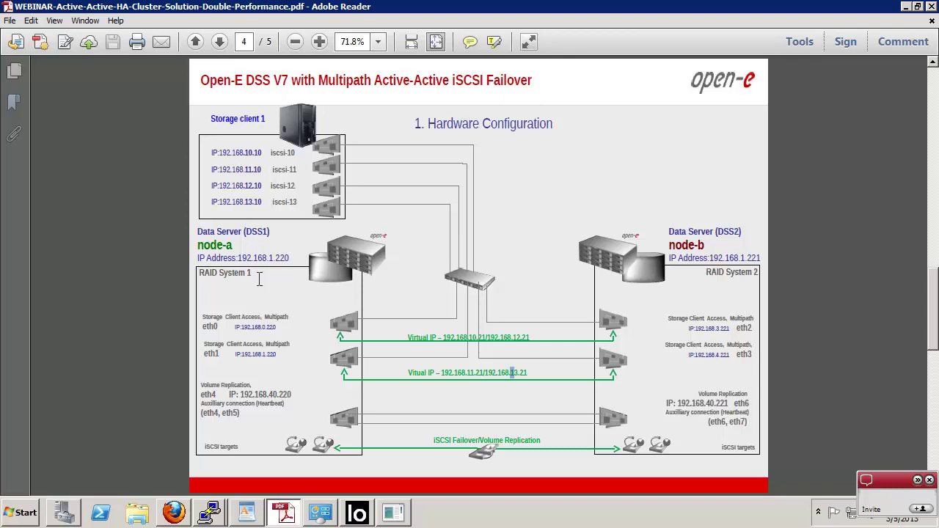
left_click(906, 7)
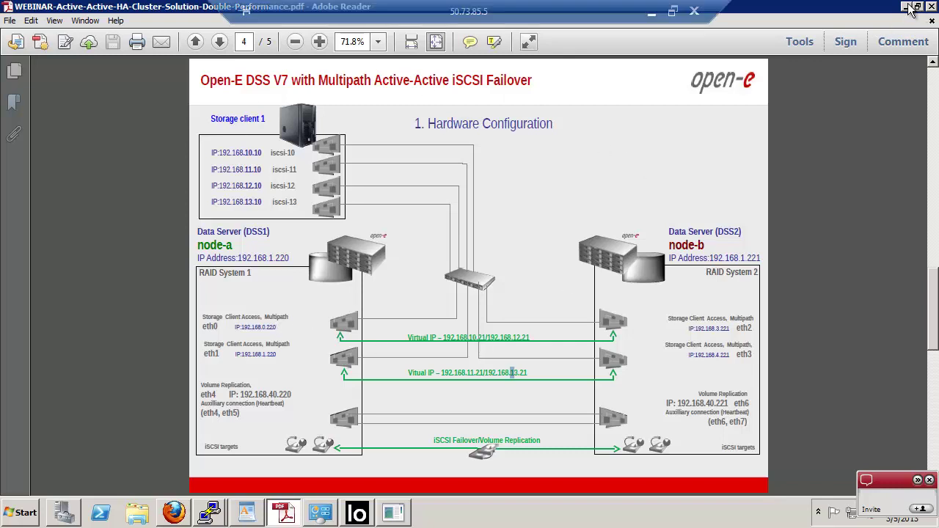
left_click(496, 98)
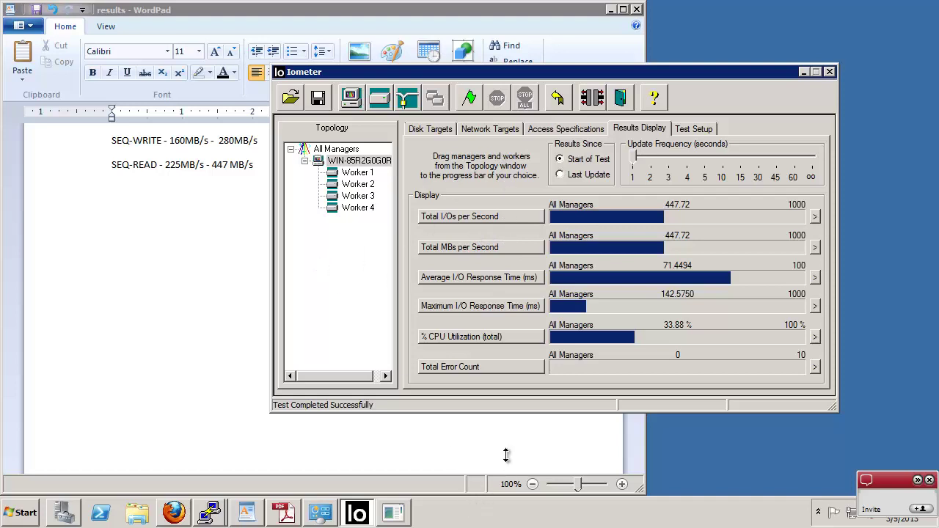
Look over the results document in WordPad and the Open-E Knowledgebase home page in Firefox.
left_click(191, 309)
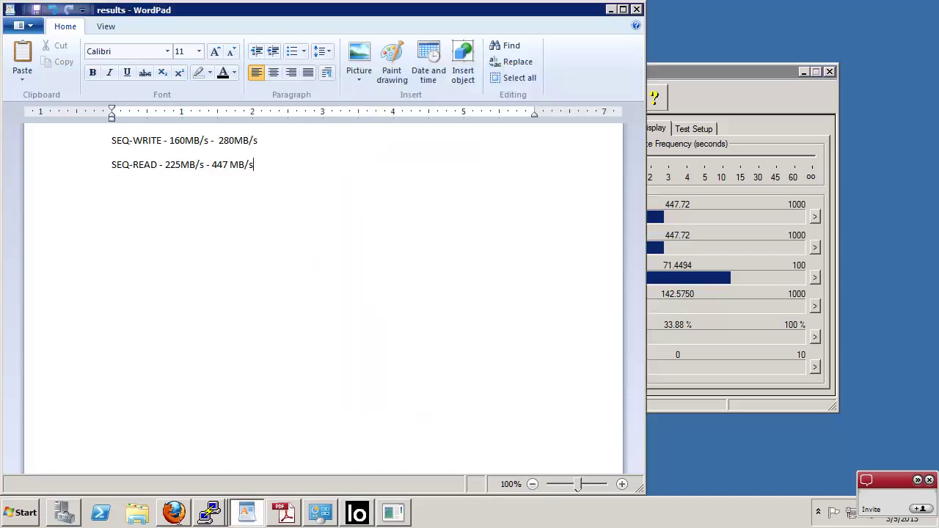
left_click(173, 512)
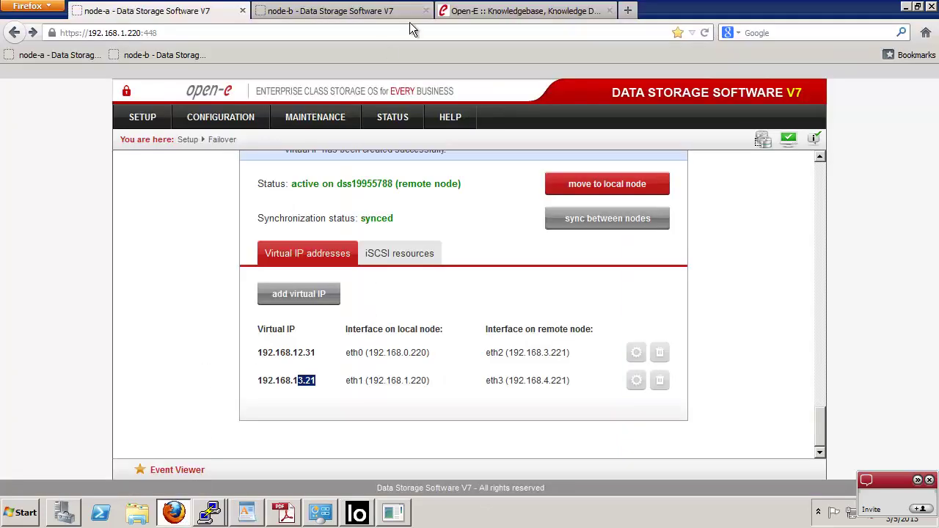
left_click(495, 11)
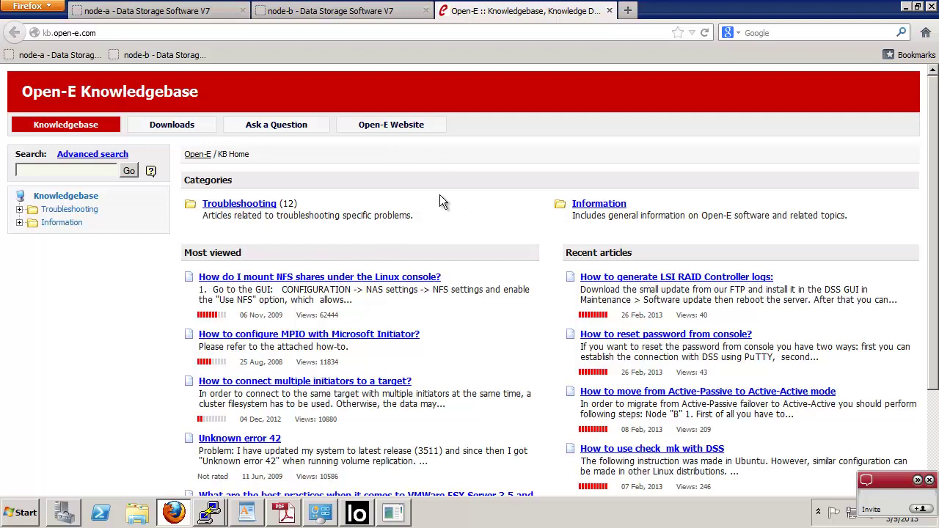
scroll(933, 229, "down", 1)
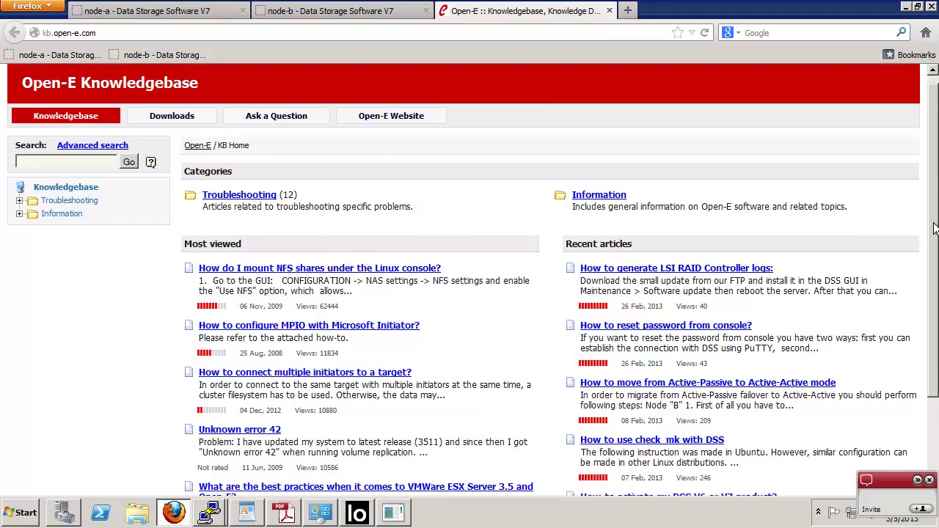
Load open-e.com in a new browser tab and open the How-To Resources page of its support section.
left_click(627, 10)
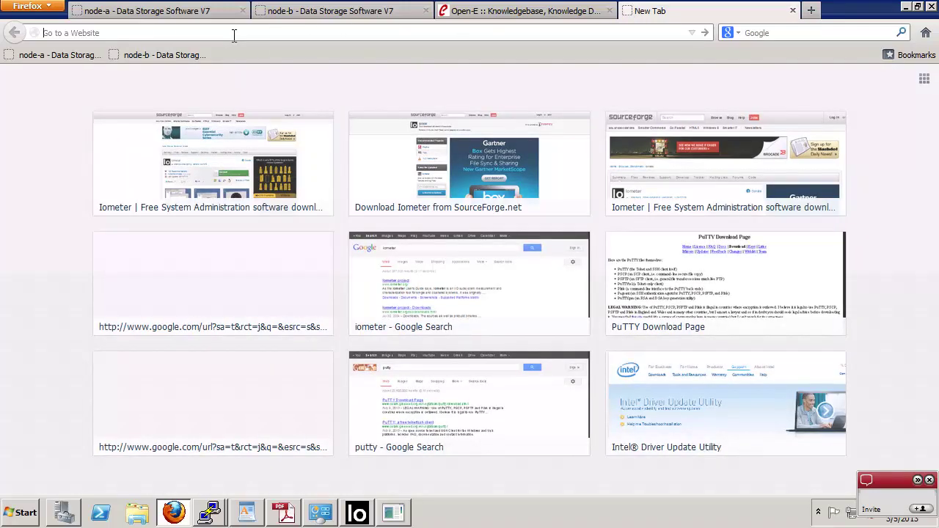
type("open-")
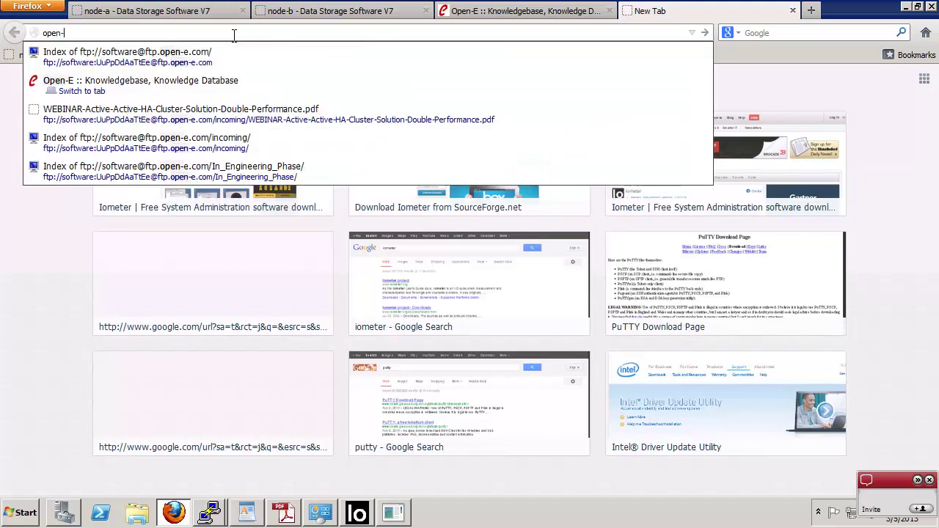
type("e.com")
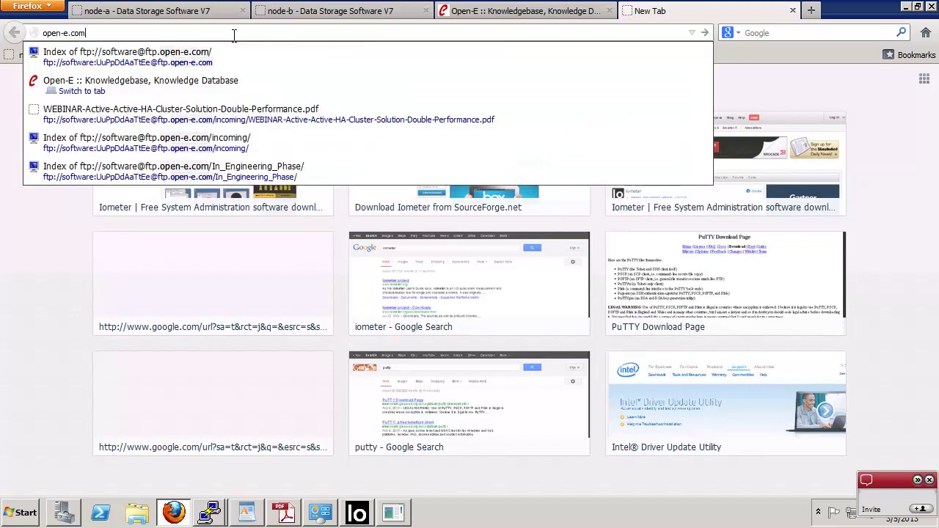
key("Return")
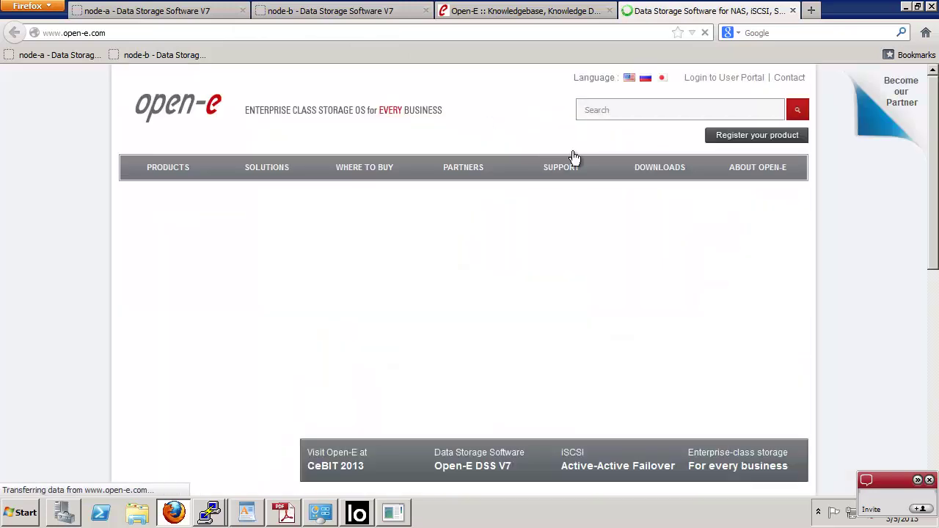
mouse_move(552, 168)
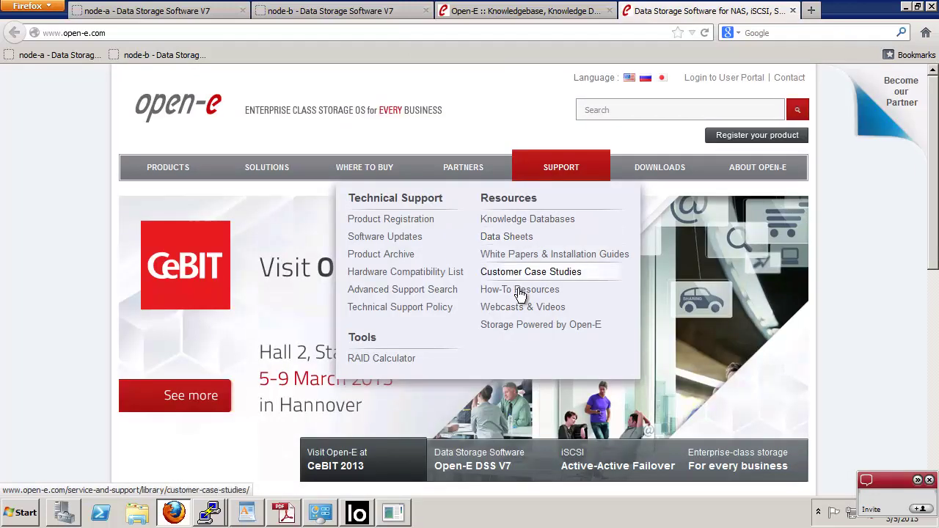
left_click(525, 293)
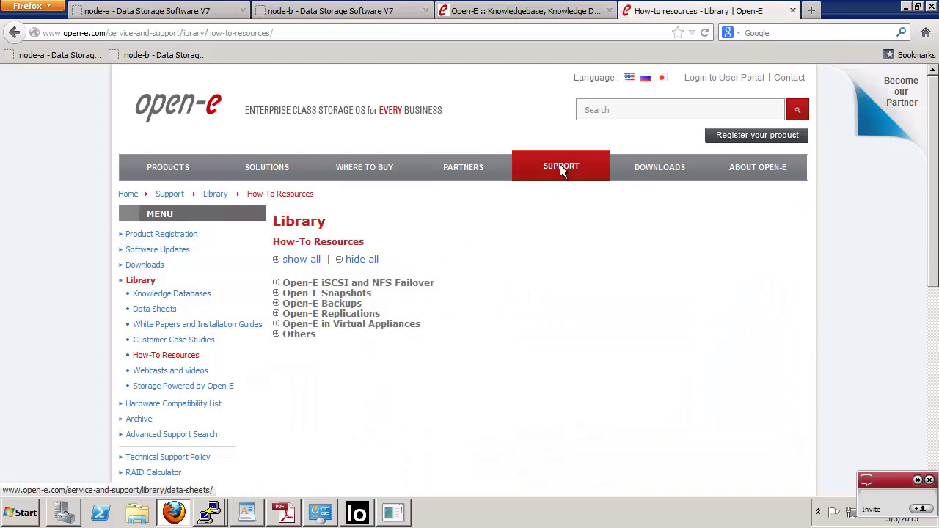
Open the Webcasts & Videos page of the Open-E support resources and browse its list of recordings.
mouse_move(558, 168)
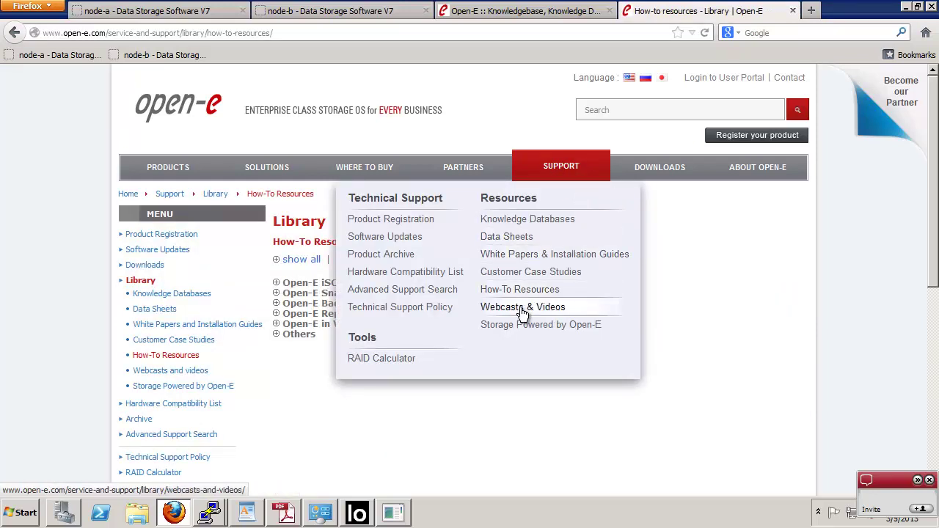
left_click(545, 308)
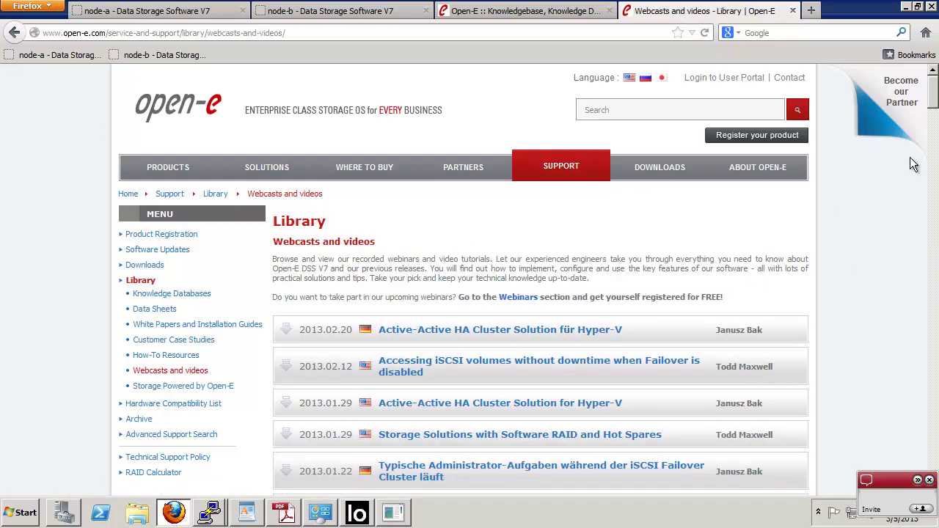
scroll(934, 124, "down", 2)
scroll(933, 129, "down", 12)
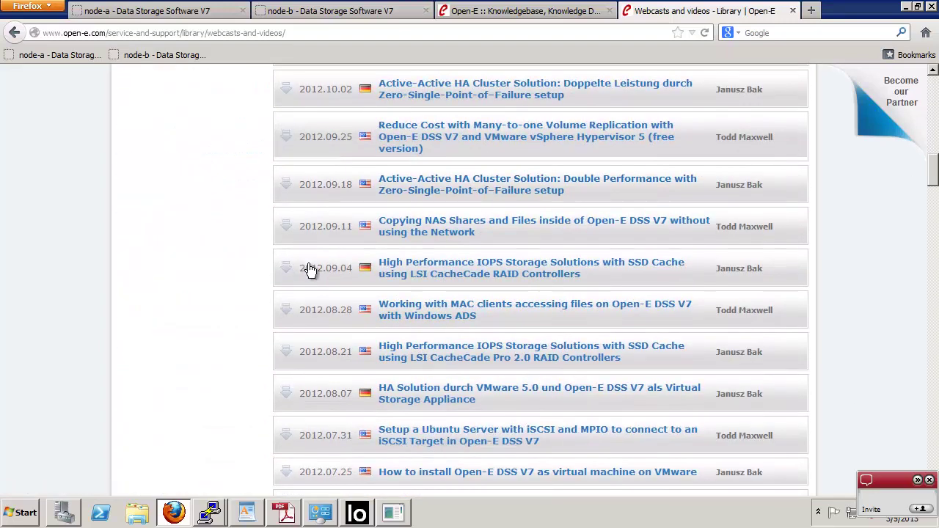
Search the webcasts page for "10 gbe", shorten the search to "10", and look through the surrounding entries.
key("ctrl+f")
type("10 gbe")
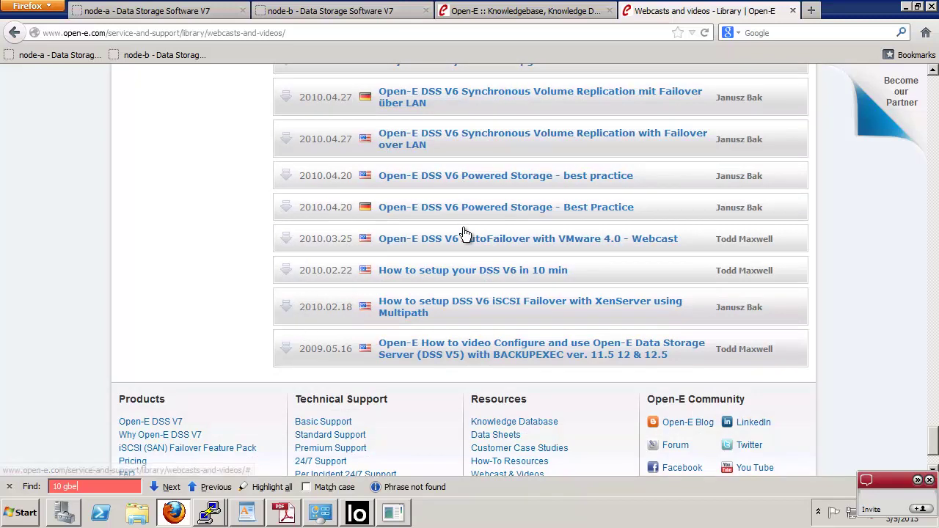
key("BackSpace")
key("BackSpace")
key("BackSpace")
key("BackSpace")
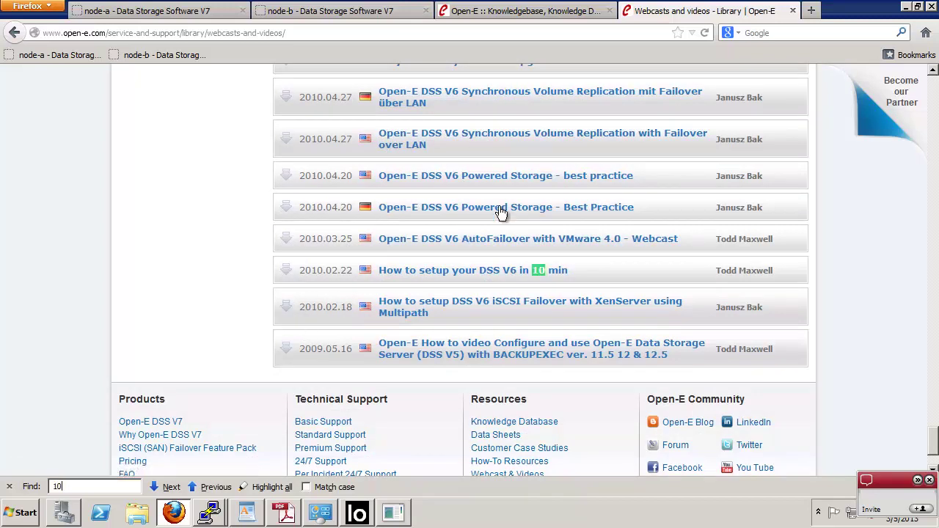
scroll(813, 309, "up", 4)
scroll(814, 309, "up", 13)
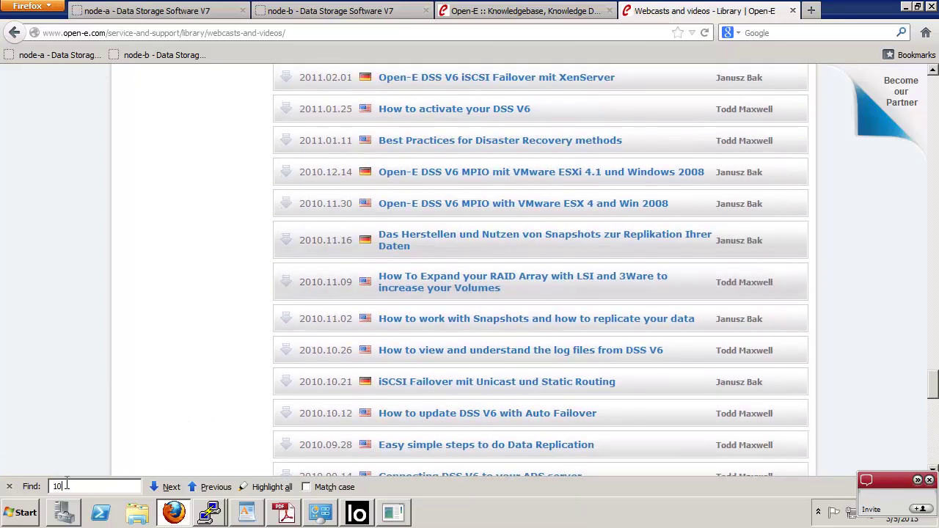
Search the webcasts page for "tuning" and return to the newest entries of the list.
key("BackSpace")
key("BackSpace")
type("tuning")
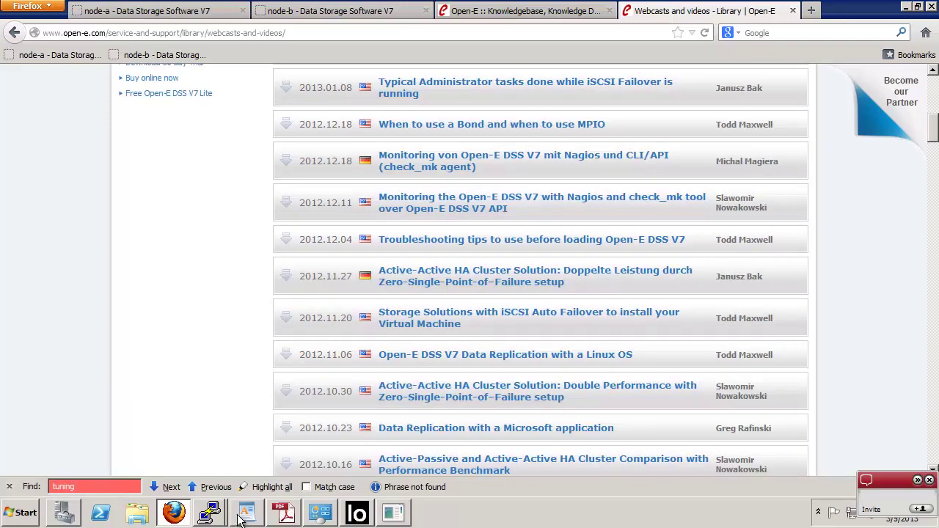
scroll(780, 303, "up", 5)
scroll(782, 301, "up", 9)
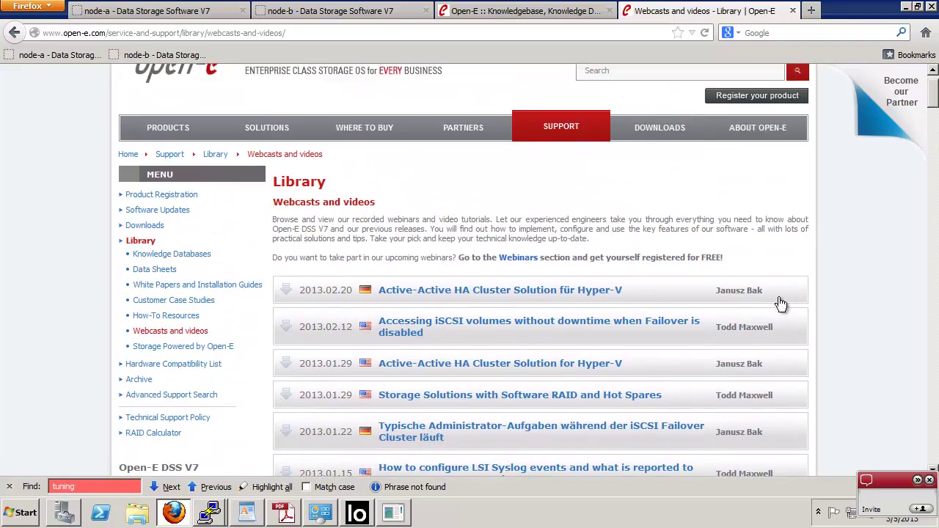
Find the 2012.03.06 webcast "Maximizing Volume Replication performance on 10Gb Ethernet" in the list and expand its details.
scroll(748, 308, "down", 13)
scroll(749, 308, "down", 4)
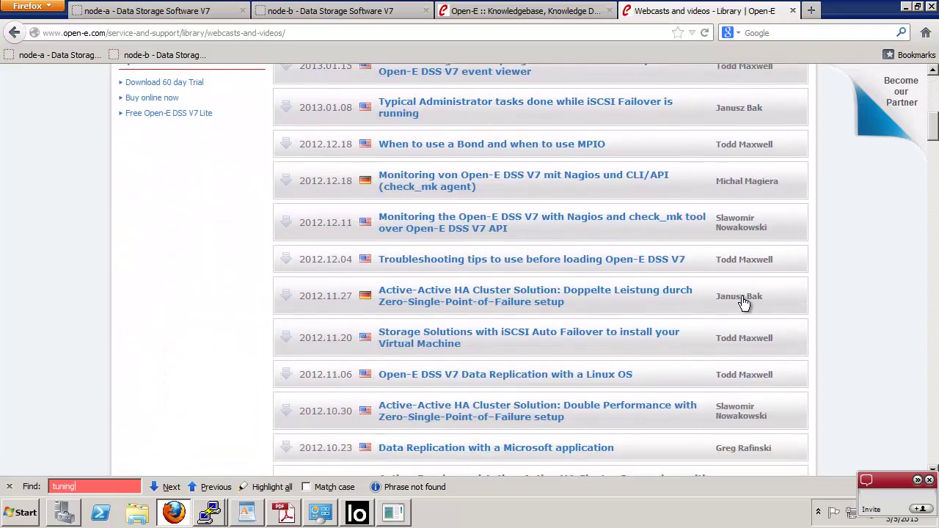
scroll(709, 281, "down", 2)
scroll(709, 282, "down", 1)
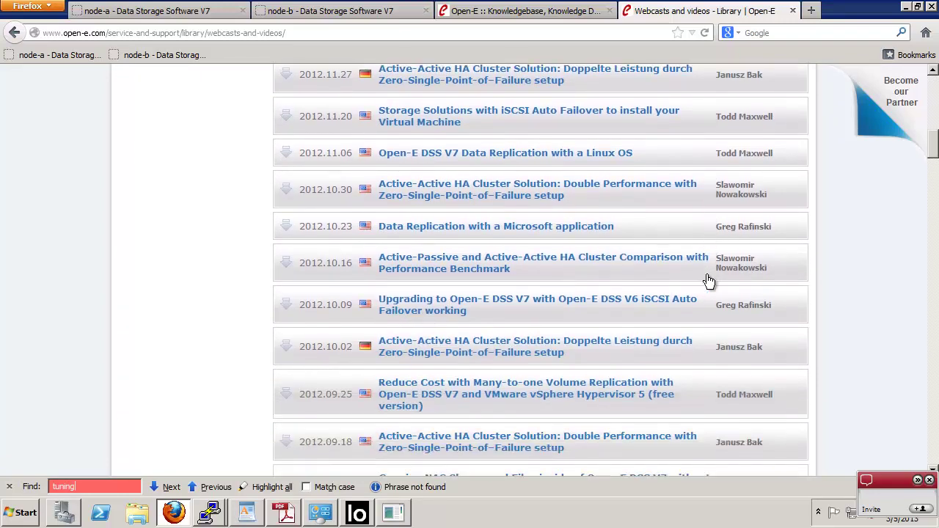
scroll(785, 284, "down", 2)
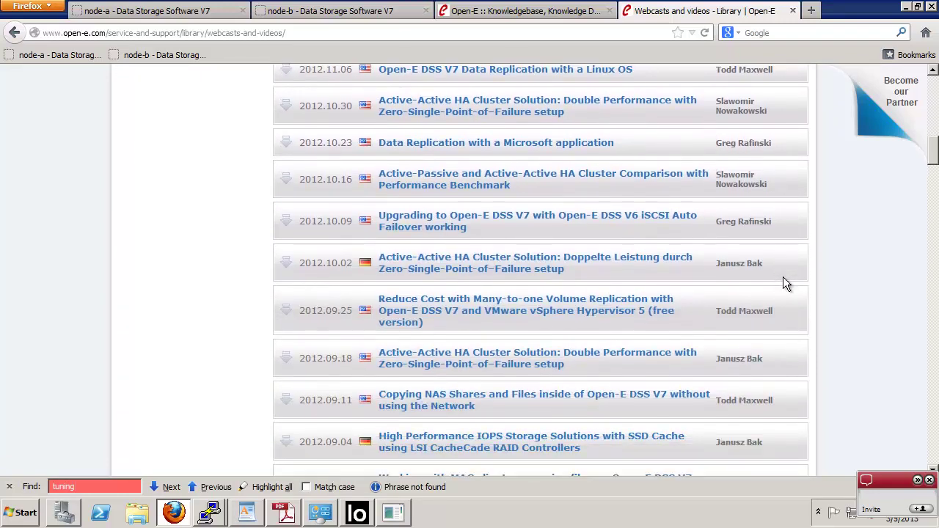
scroll(783, 279, "down", 4)
scroll(785, 283, "down", 1)
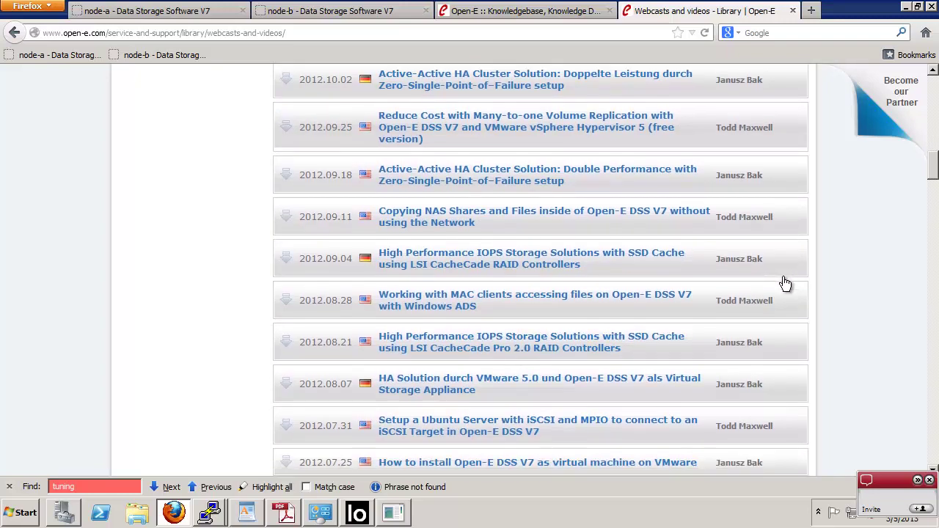
scroll(785, 283, "down", 1)
scroll(785, 283, "down", 6)
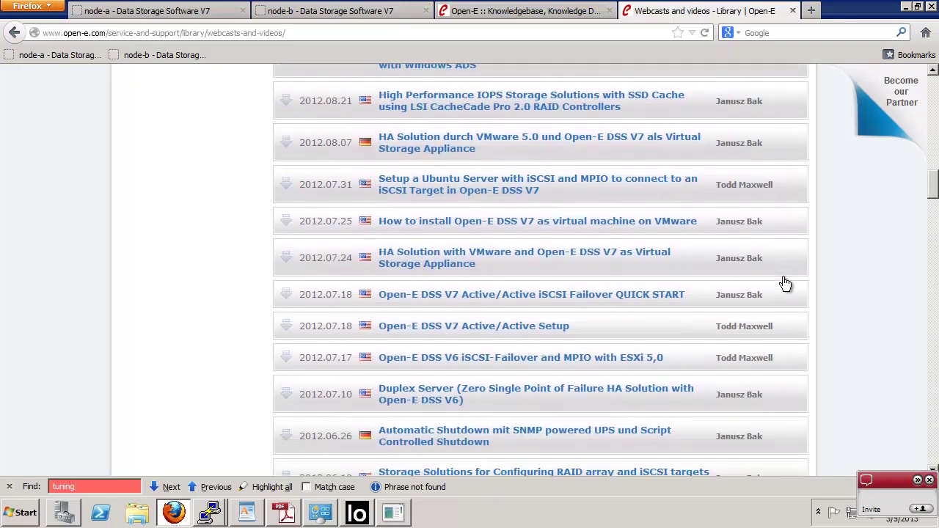
scroll(785, 283, "down", 7)
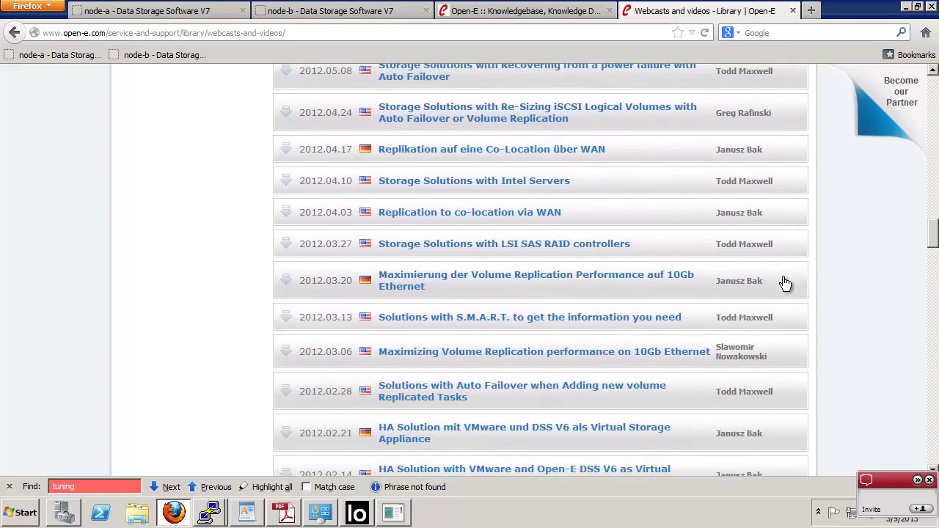
left_click(556, 347)
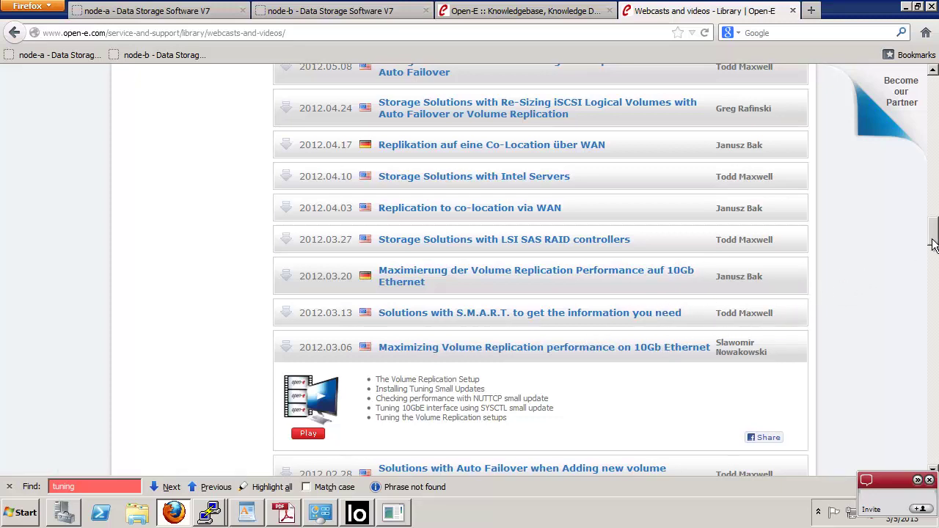
scroll(728, 252, "down", 5)
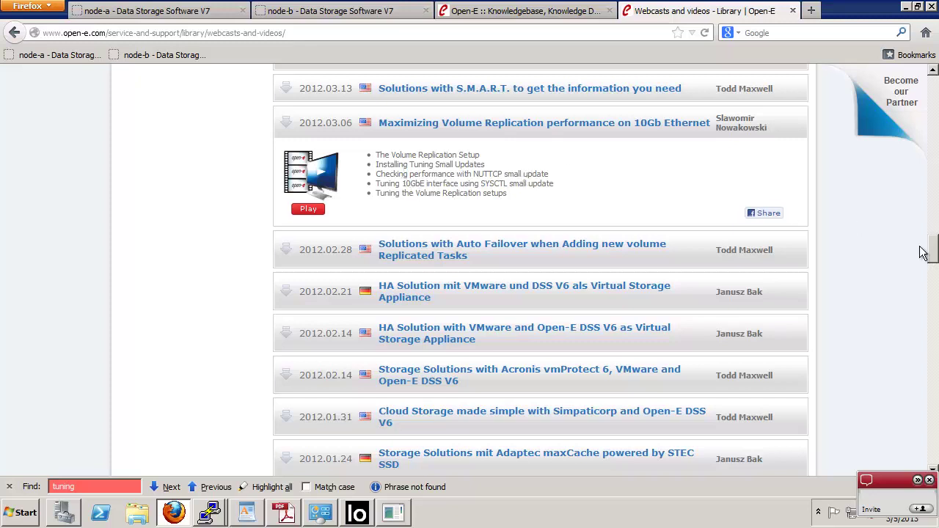
scroll(933, 253, "up", 1)
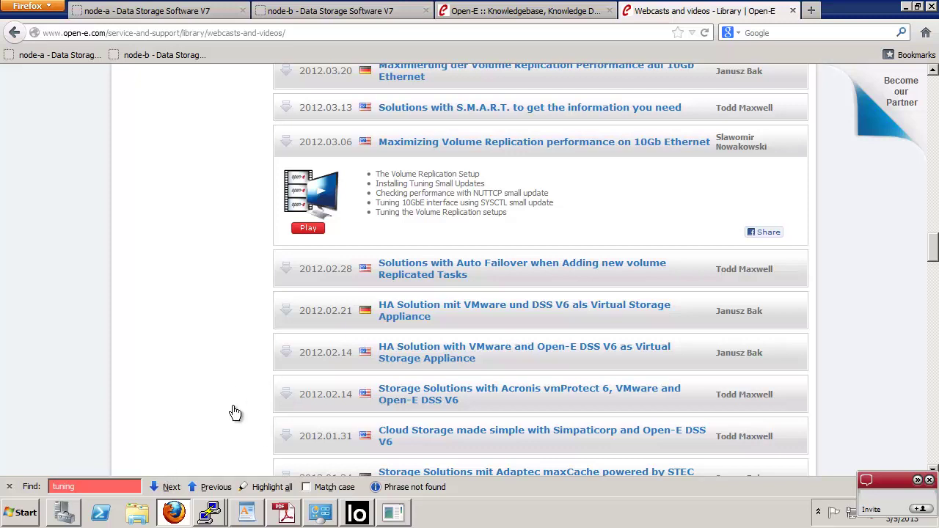
Switch to the webinar PDF in Adobe Reader and show the closing slide on page 5.
left_click(284, 512)
scroll(512, 372, "down", 2)
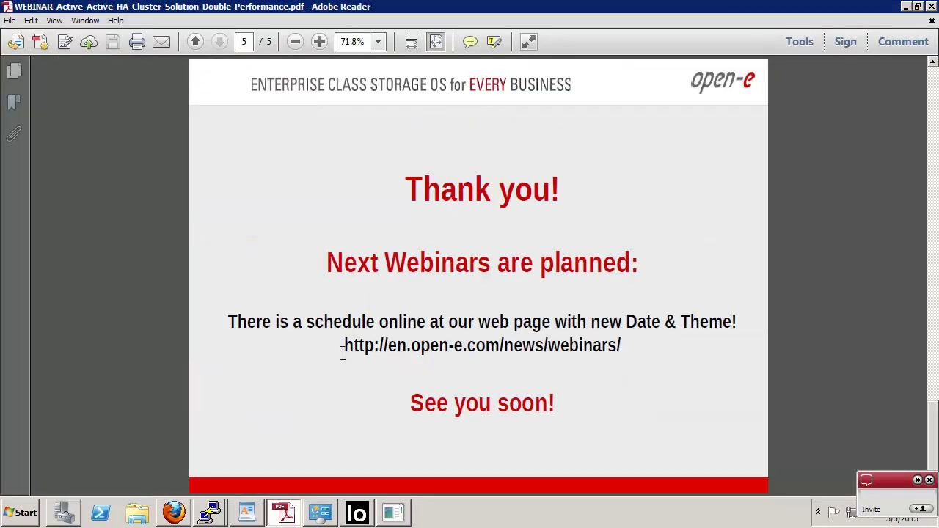